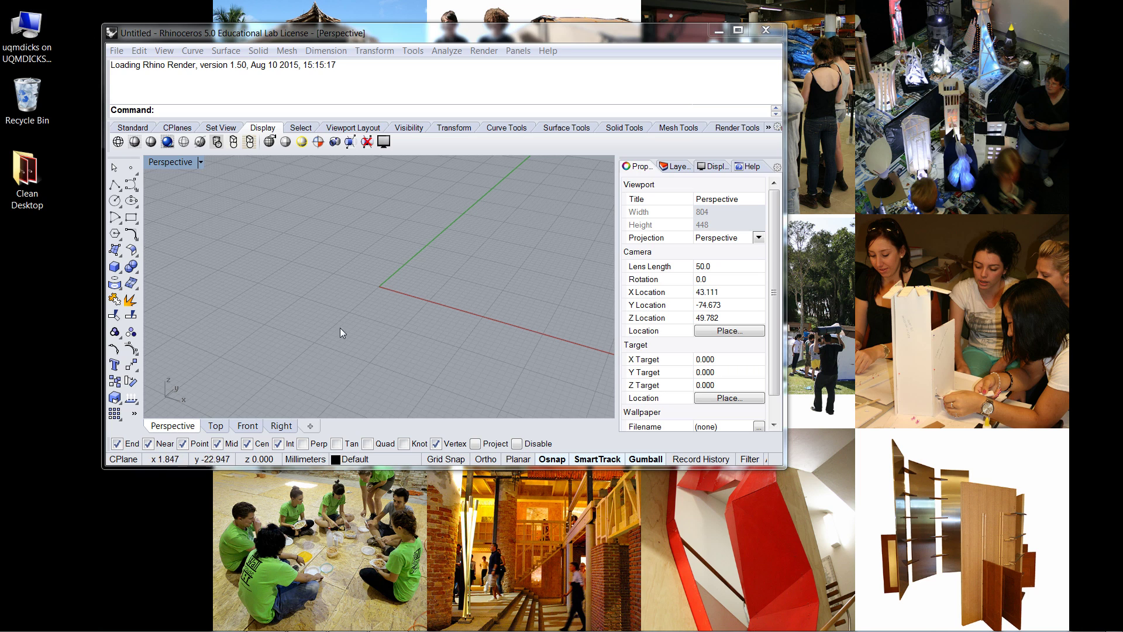
Move the Rhino window to the left half and narrow the Properties panel.
{"action": "left_click", "coordinate": [739, 30]}
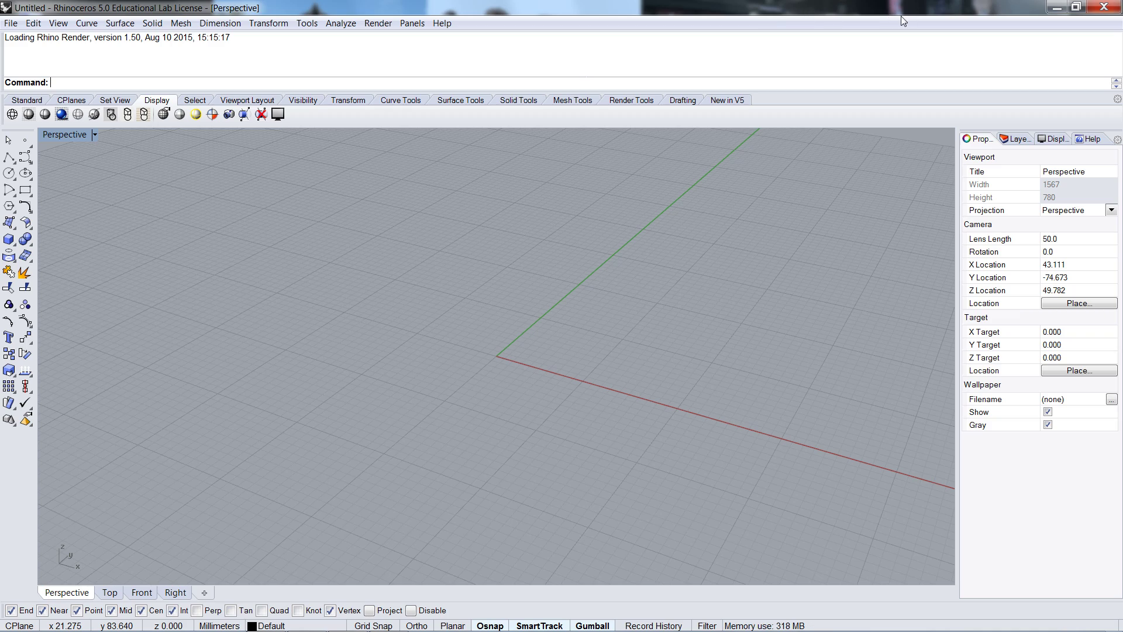
{"action": "left_click", "coordinate": [1075, 7]}
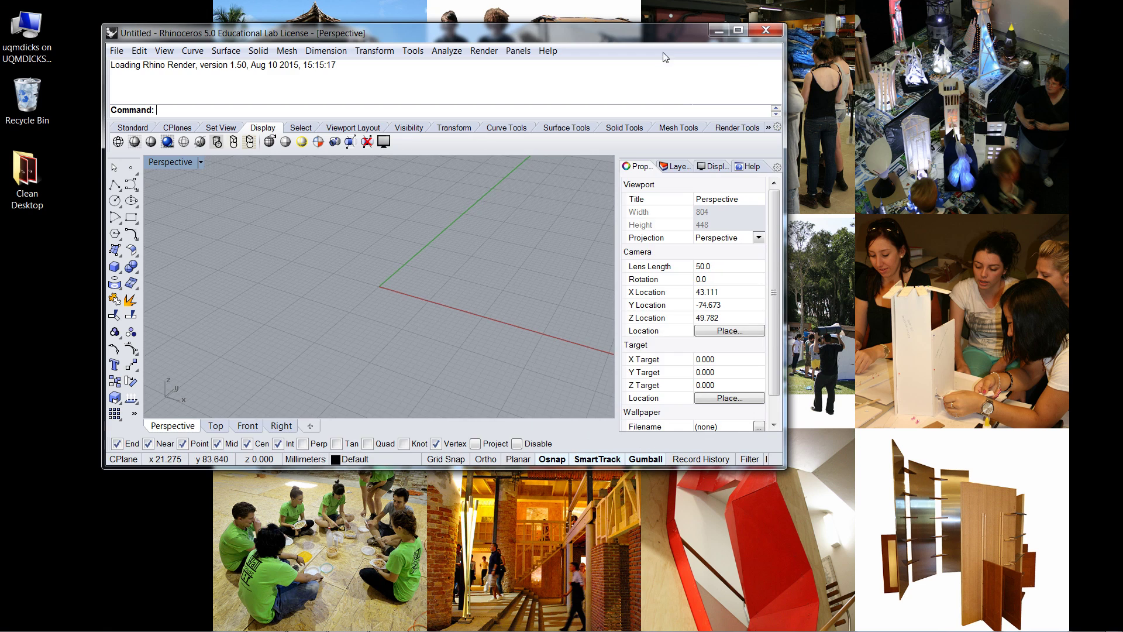
{"action": "left_click_drag", "start_coordinate": [667, 44], "coordinate": [0, 81]}
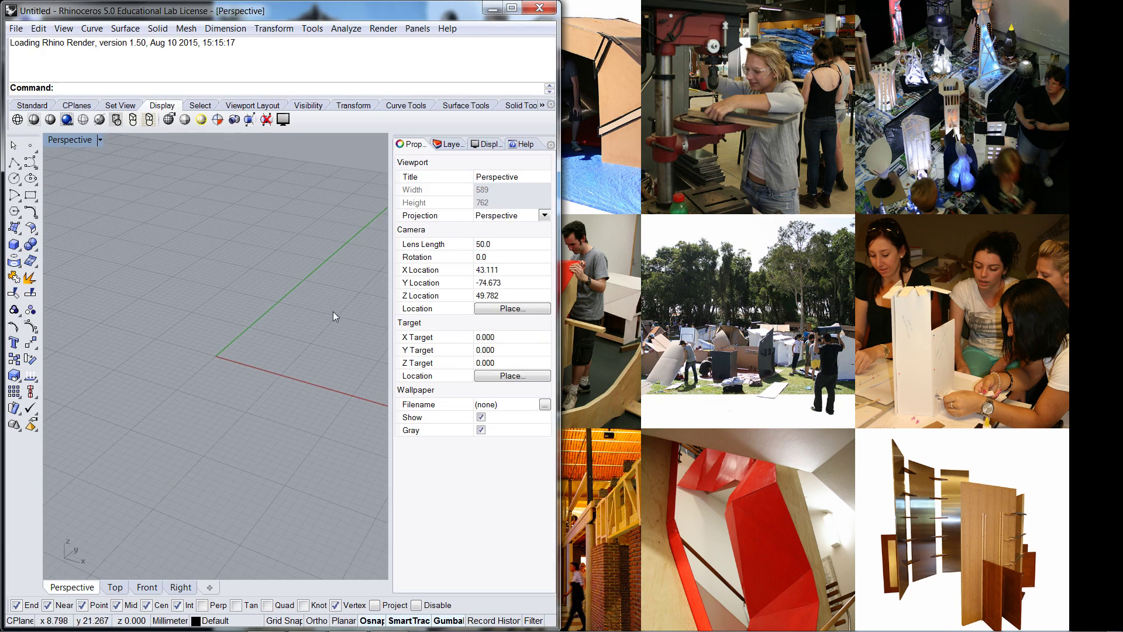
{"action": "left_click_drag", "start_coordinate": [395, 297], "coordinate": [523, 303]}
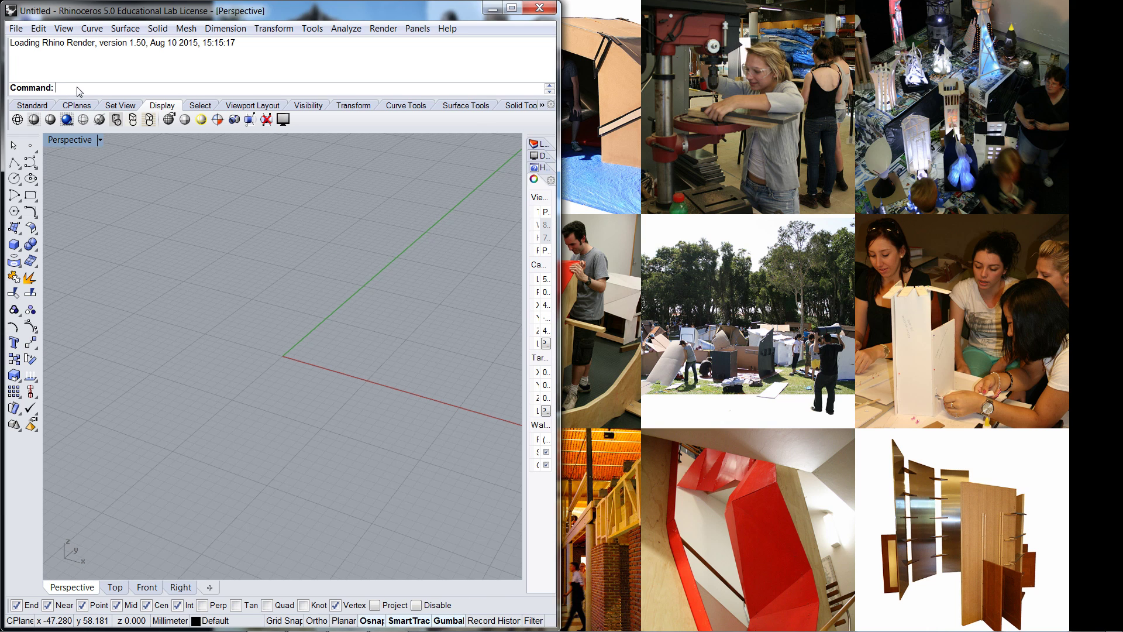
Launch Grasshopper from the command line and start a new blank document.
{"action": "type", "text": "Grasshopper"}
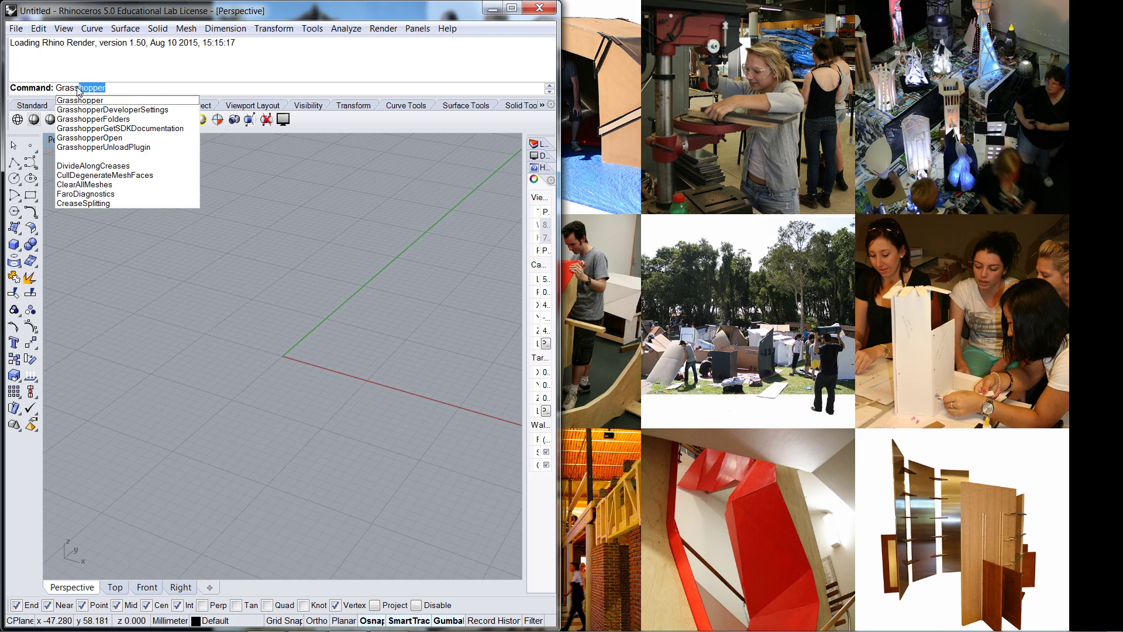
{"action": "key", "text": "Return"}
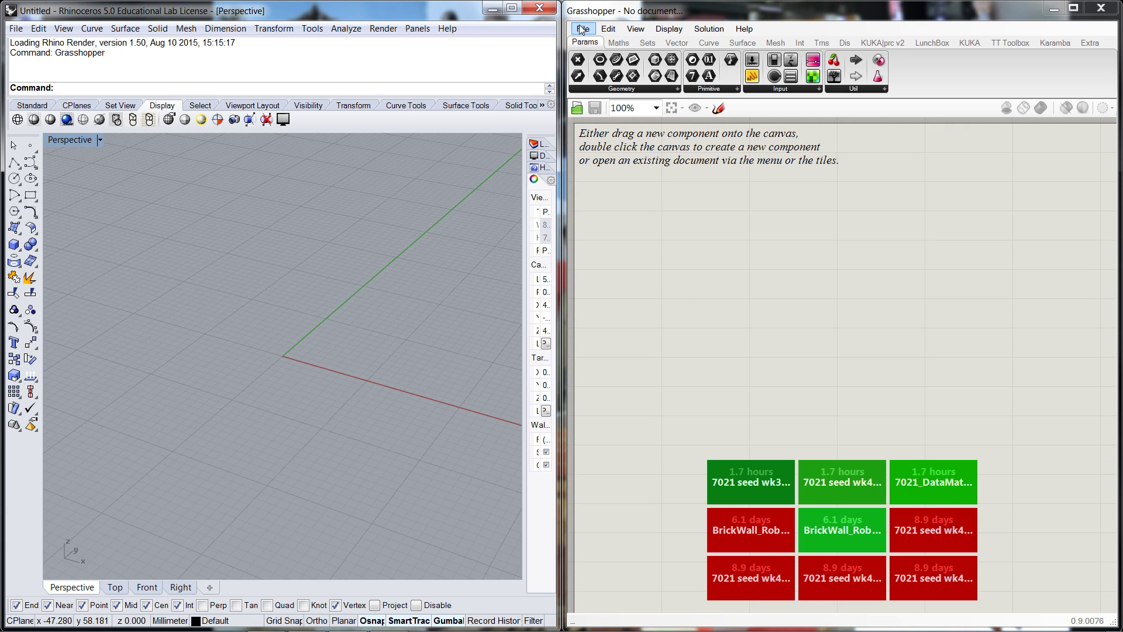
{"action": "left_click", "coordinate": [584, 29]}
{"action": "left_click", "coordinate": [612, 41]}
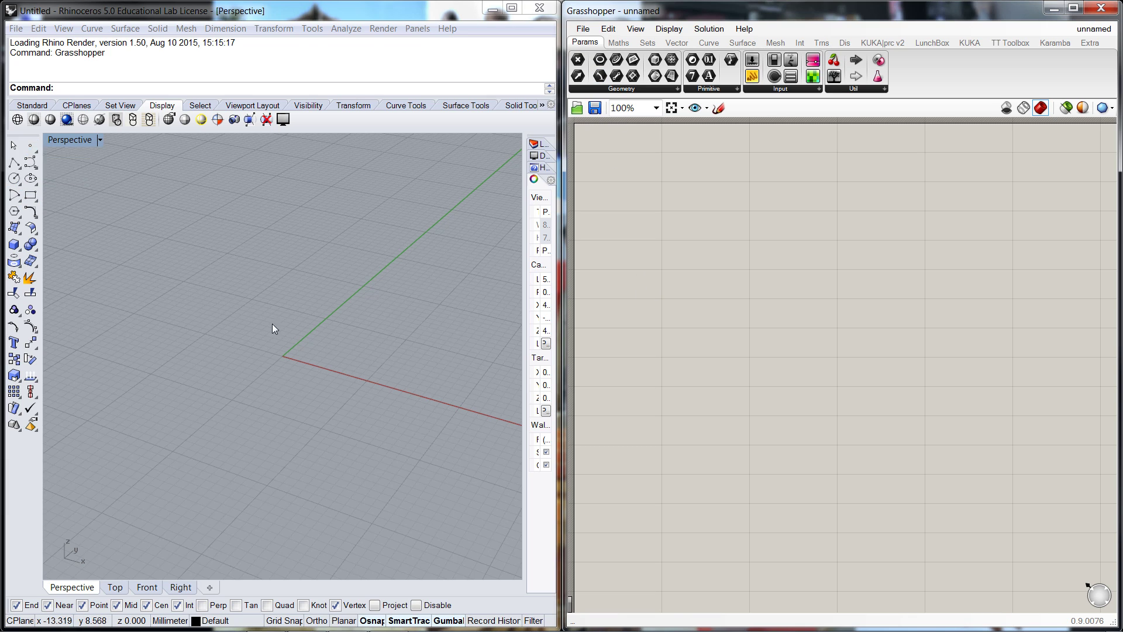
With Multiple Points, place a front row of five points and three points further back.
{"action": "right_click_drag", "start_coordinate": [275, 325], "coordinate": [273, 306]}
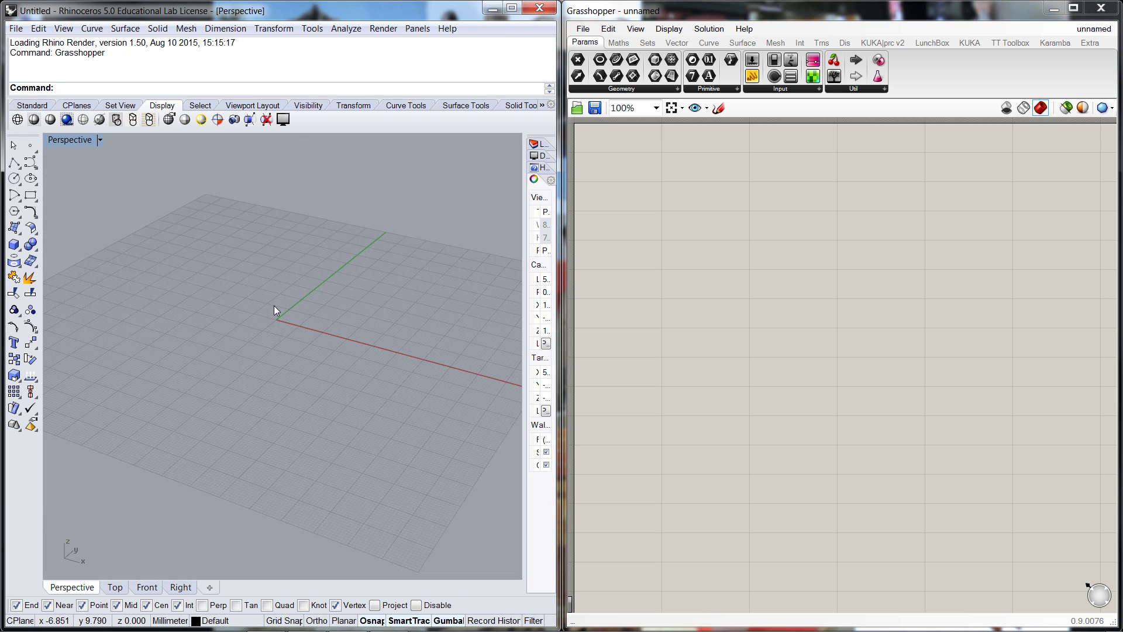
{"action": "left_click", "coordinate": [30, 147]}
{"action": "left_click", "coordinate": [151, 346]}
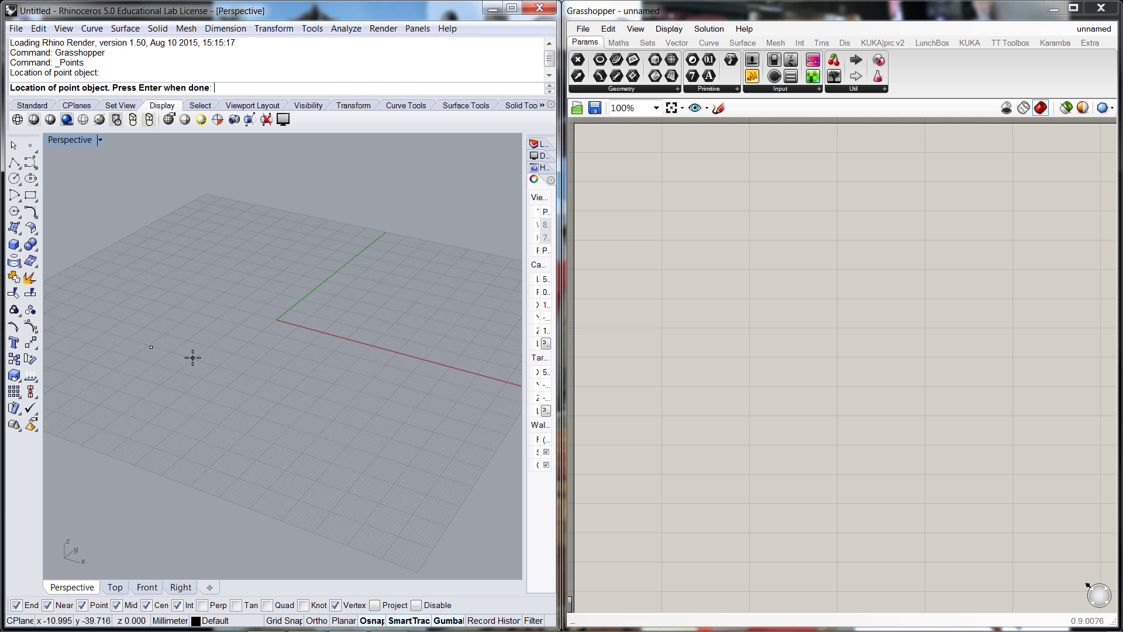
{"action": "left_click", "coordinate": [192, 358]}
{"action": "left_click", "coordinate": [230, 388]}
{"action": "left_click", "coordinate": [286, 402]}
{"action": "left_click", "coordinate": [369, 422]}
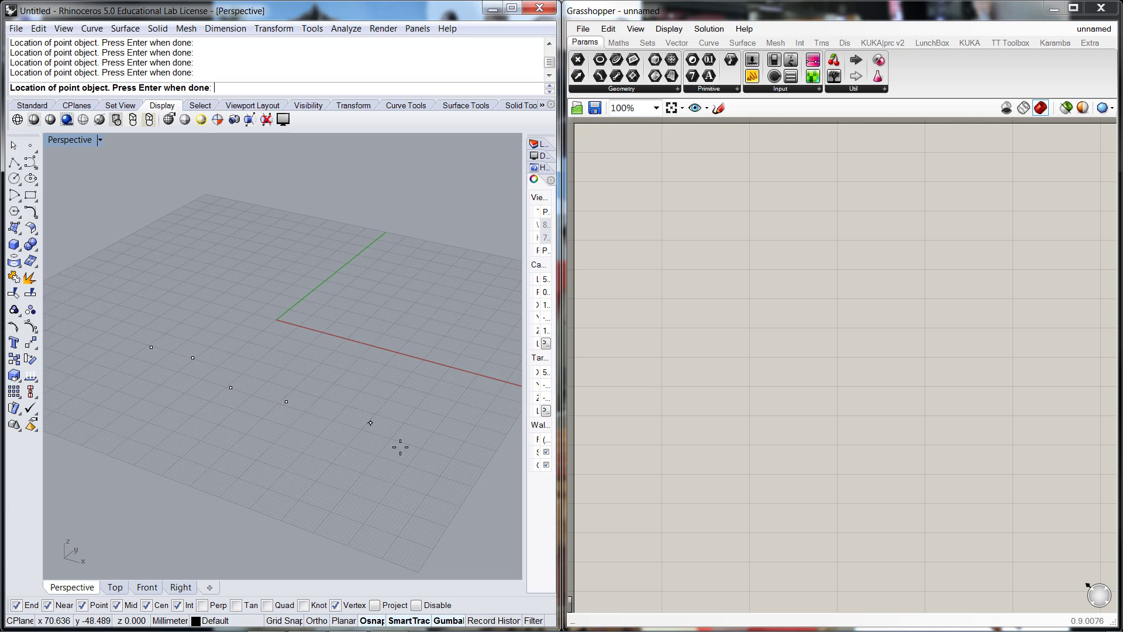
{"action": "left_click", "coordinate": [249, 255]}
{"action": "left_click", "coordinate": [321, 250]}
{"action": "left_click", "coordinate": [393, 288]}
{"action": "key", "text": "Return"}
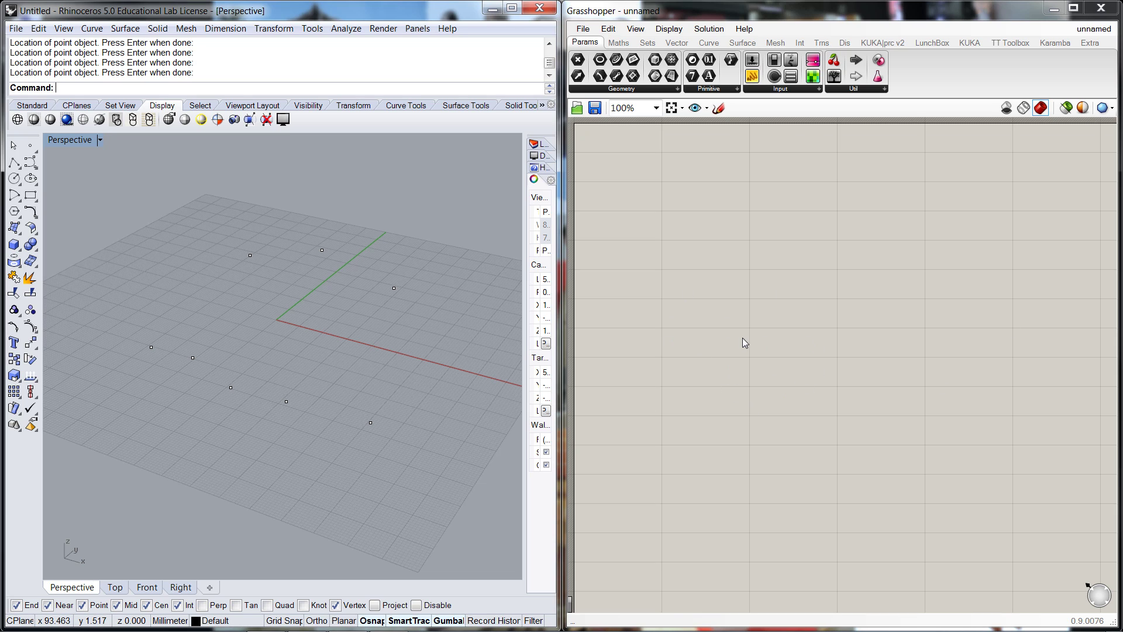
Add two Point parameters to the canvas via a 'poi' search, one above the other.
{"action": "double_click", "coordinate": [740, 278]}
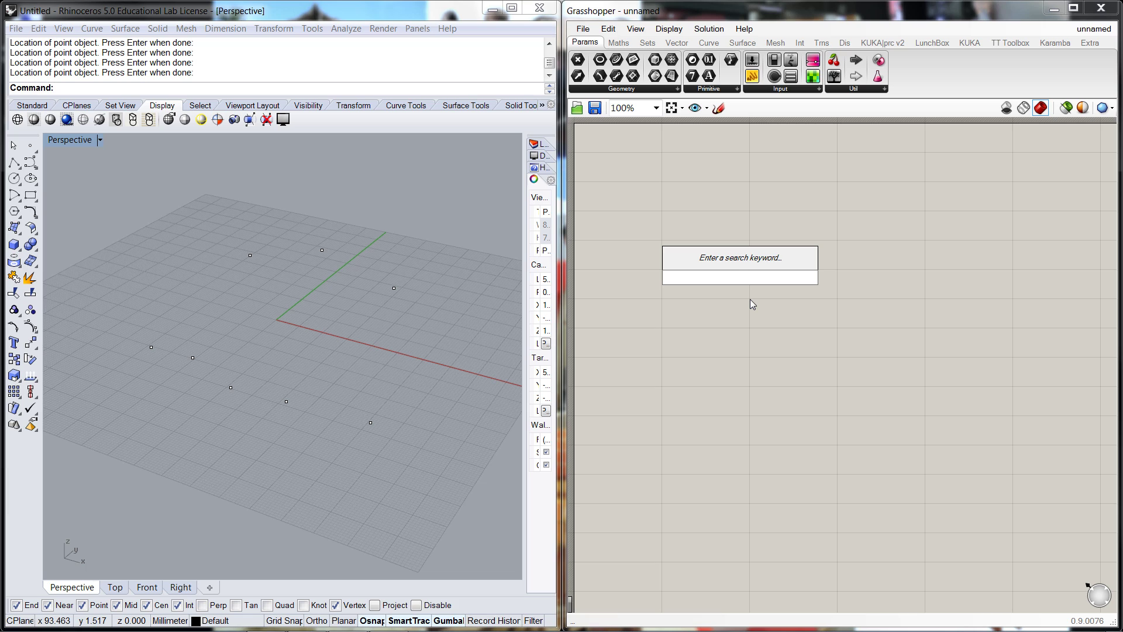
{"action": "type", "text": "poi"}
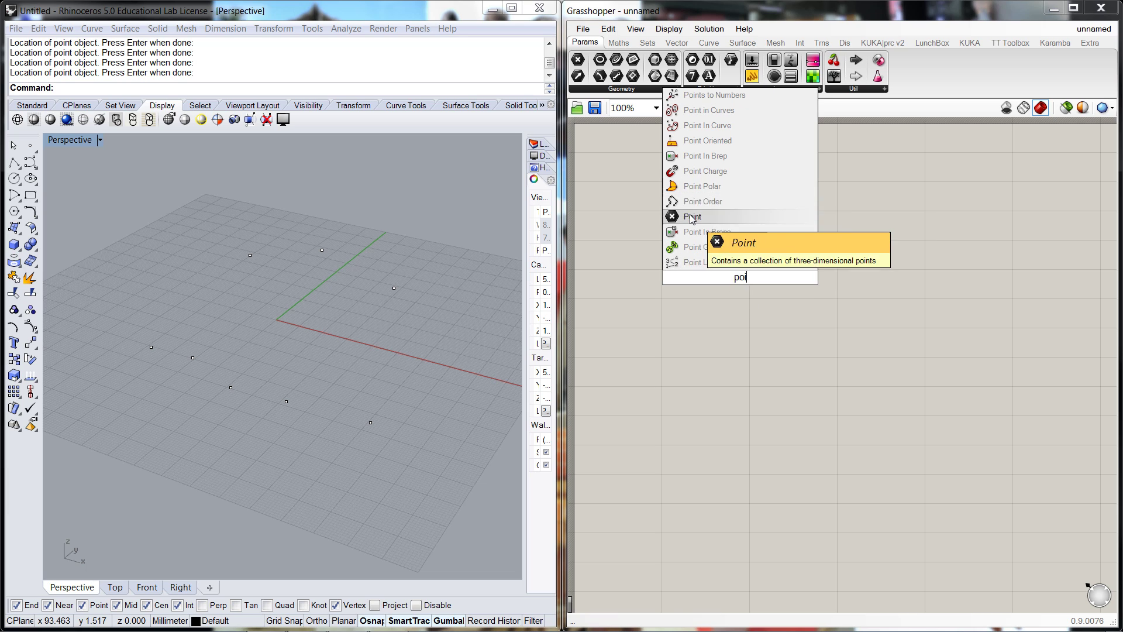
{"action": "left_click", "coordinate": [672, 218]}
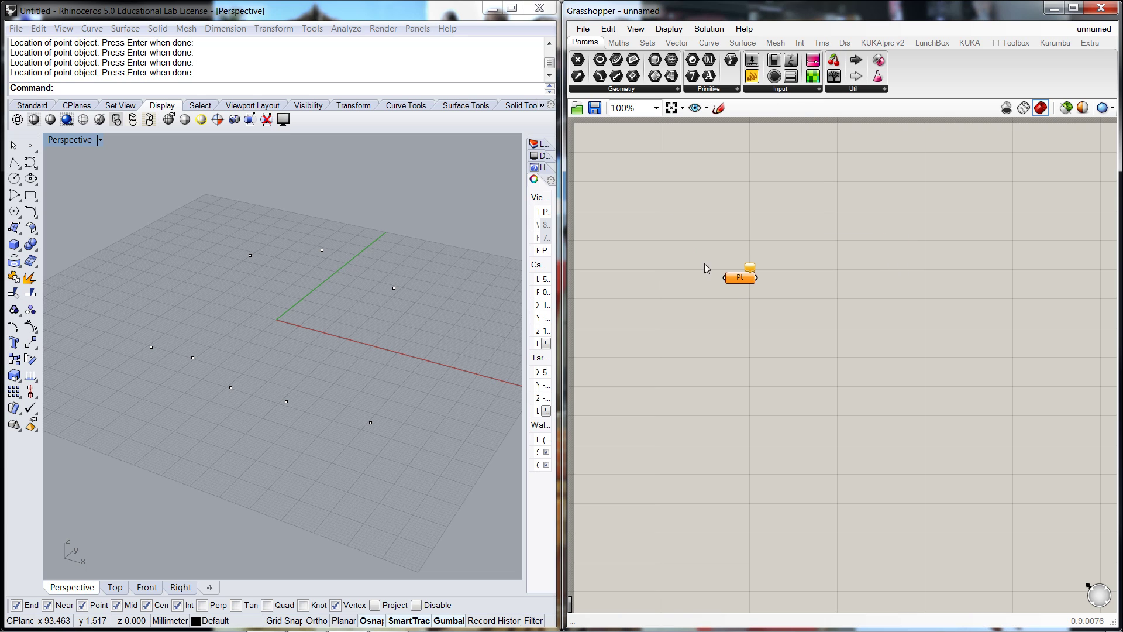
{"action": "left_click_drag", "start_coordinate": [741, 280], "coordinate": [707, 331]}
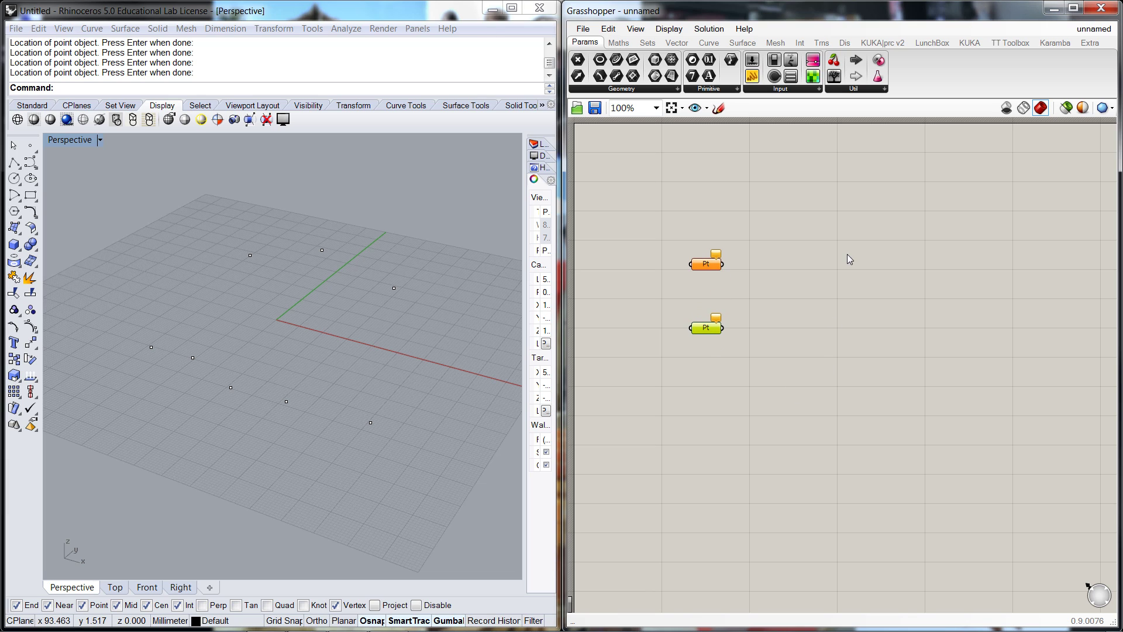
{"action": "left_click", "coordinate": [792, 276]}
{"action": "left_click_drag", "start_coordinate": [708, 268], "coordinate": [699, 262]}
{"action": "left_click", "coordinate": [718, 293]}
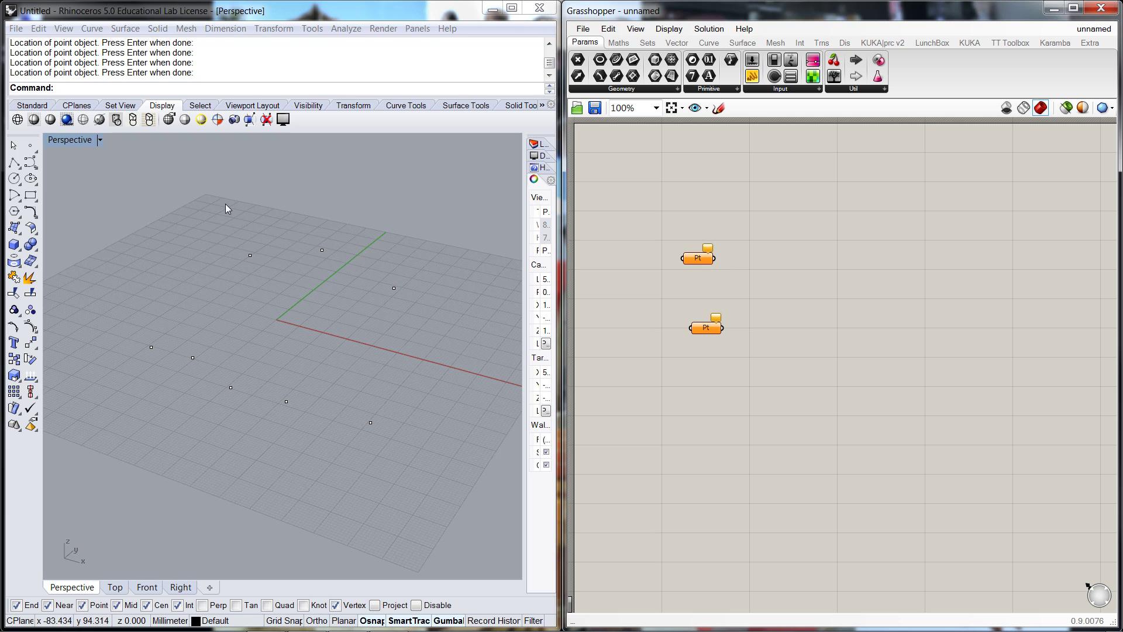
Reference the three back points into the upper Pt parameter and the five front points into the lower.
{"action": "left_click_drag", "start_coordinate": [225, 204], "coordinate": [421, 296]}
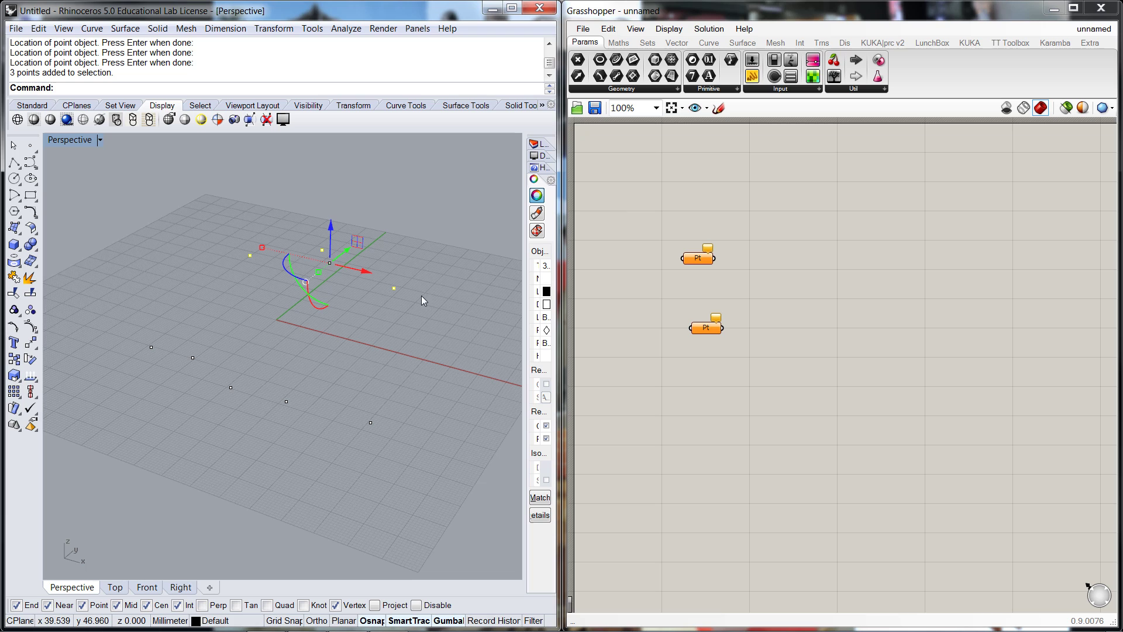
{"action": "right_click", "coordinate": [700, 264]}
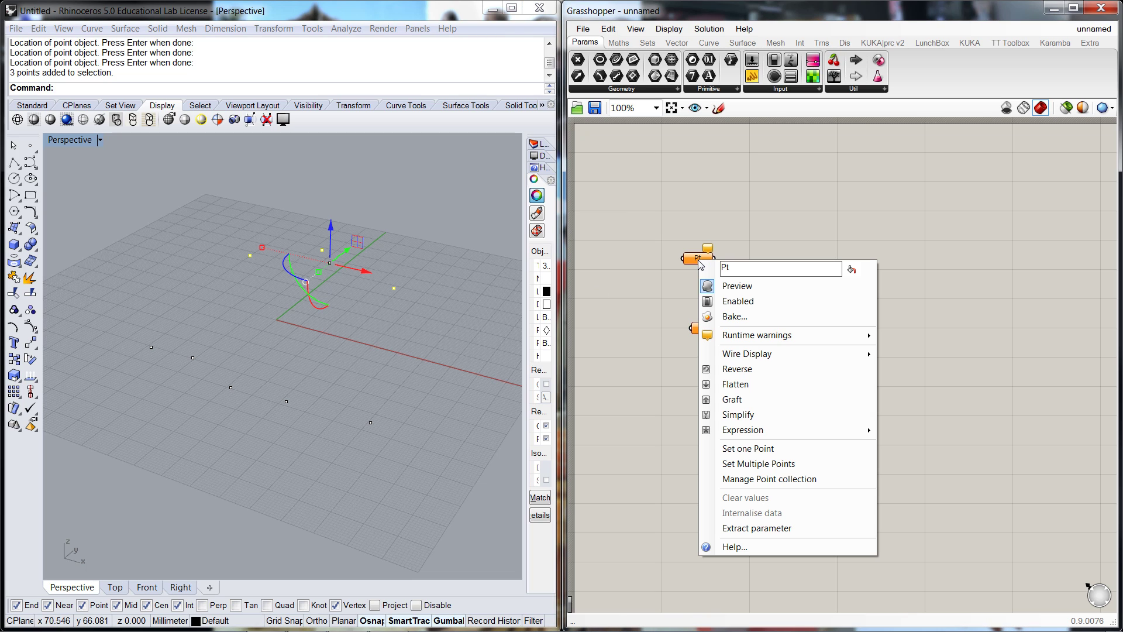
{"action": "left_click", "coordinate": [765, 463]}
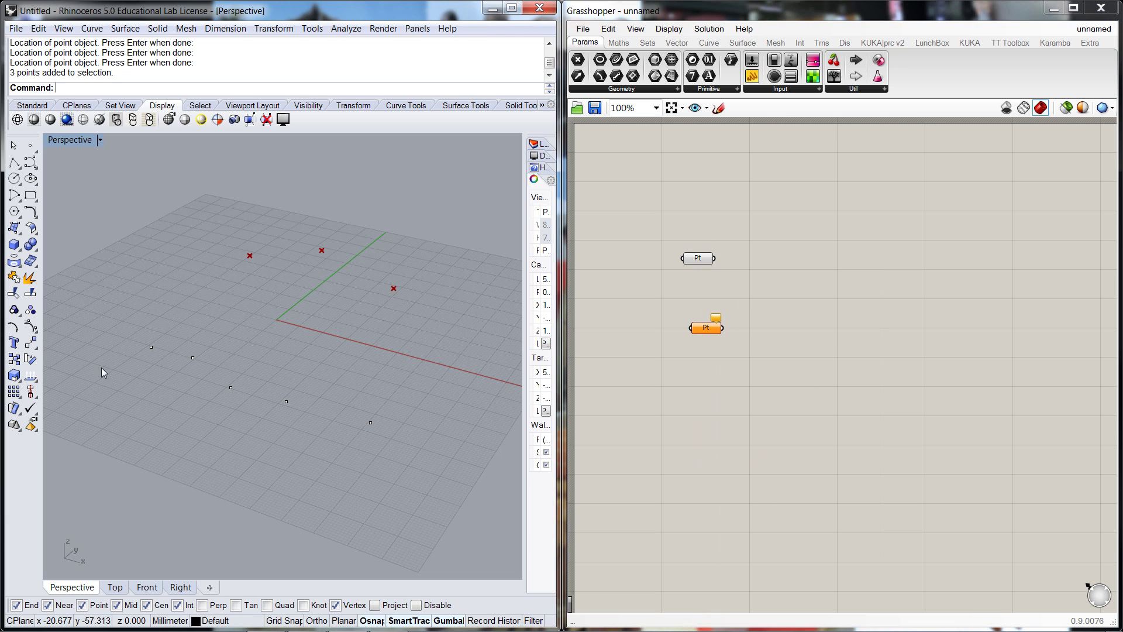
{"action": "left_click_drag", "start_coordinate": [136, 331], "coordinate": [395, 451]}
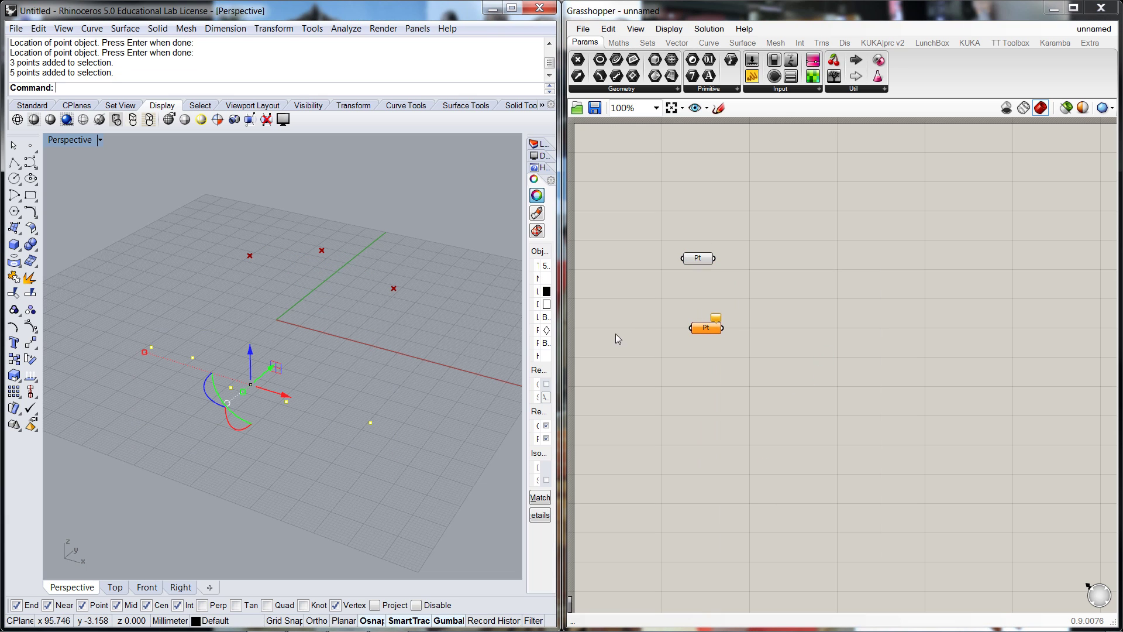
{"action": "right_click", "coordinate": [704, 331]}
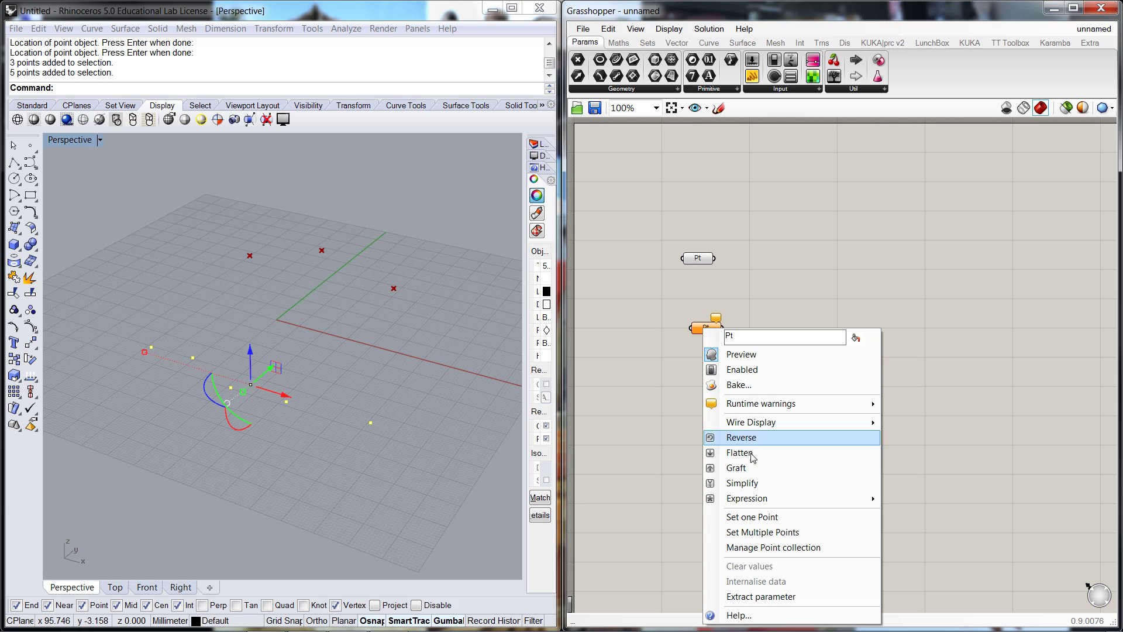
{"action": "left_click", "coordinate": [771, 534]}
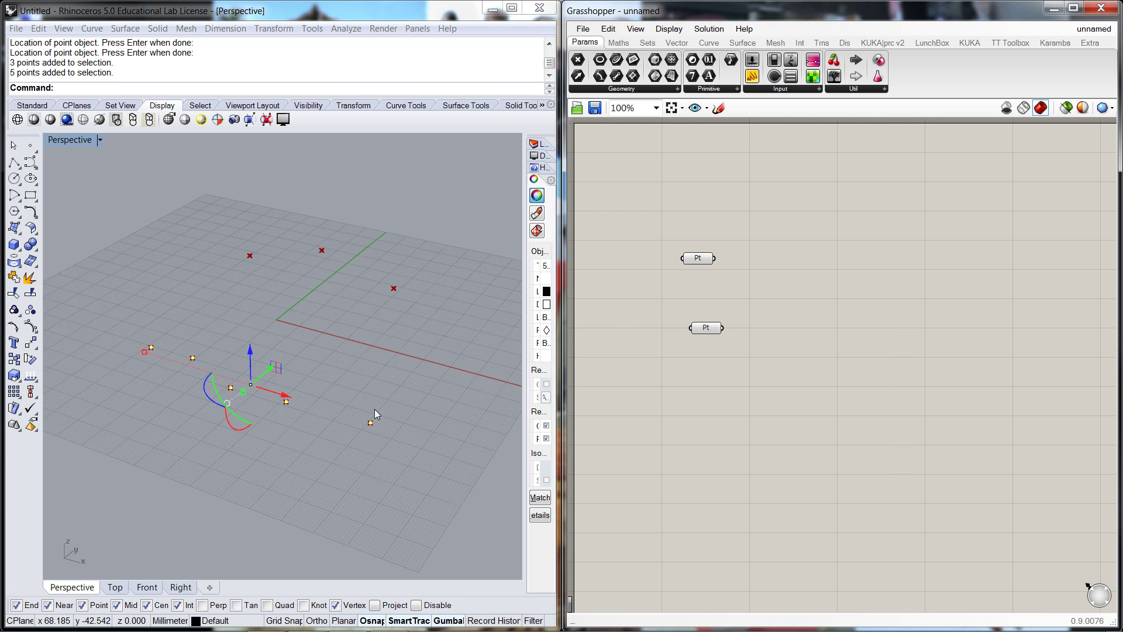
{"action": "key", "text": "Return"}
Tidy the two Point parameters and preview each one's referenced points.
{"action": "mouse_move", "coordinate": [703, 331]}
{"action": "left_mouse_down"}
{"action": "mouse_move", "coordinate": [697, 357]}
{"action": "mouse_move", "coordinate": [704, 343]}
{"action": "left_mouse_up"}
{"action": "left_click", "coordinate": [708, 359]}
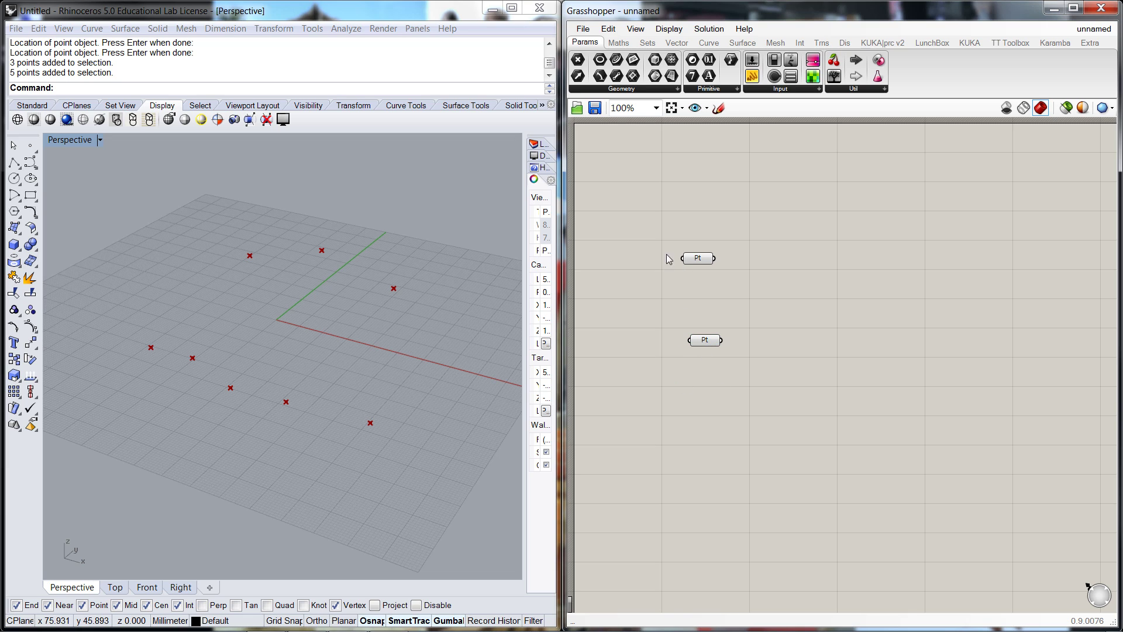
{"action": "left_click_drag", "start_coordinate": [698, 258], "coordinate": [703, 259]}
{"action": "left_click", "coordinate": [302, 345]}
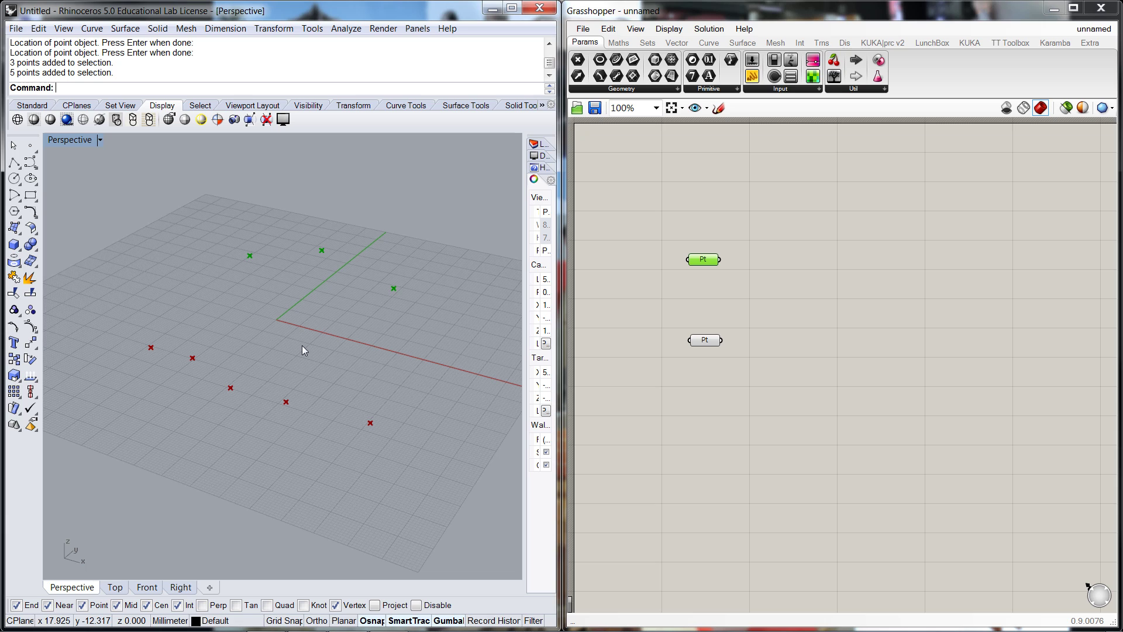
{"action": "left_click", "coordinate": [705, 341]}
{"action": "left_click", "coordinate": [688, 389]}
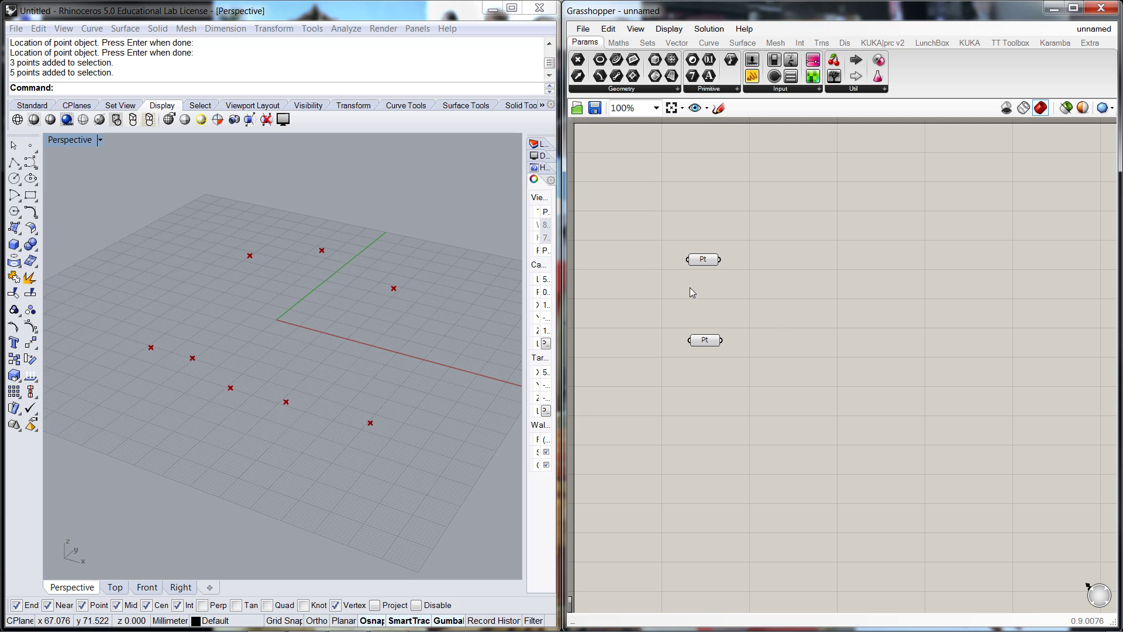
Add a Line component with the back points wired to A and the front points to B.
{"action": "double_click", "coordinate": [809, 284]}
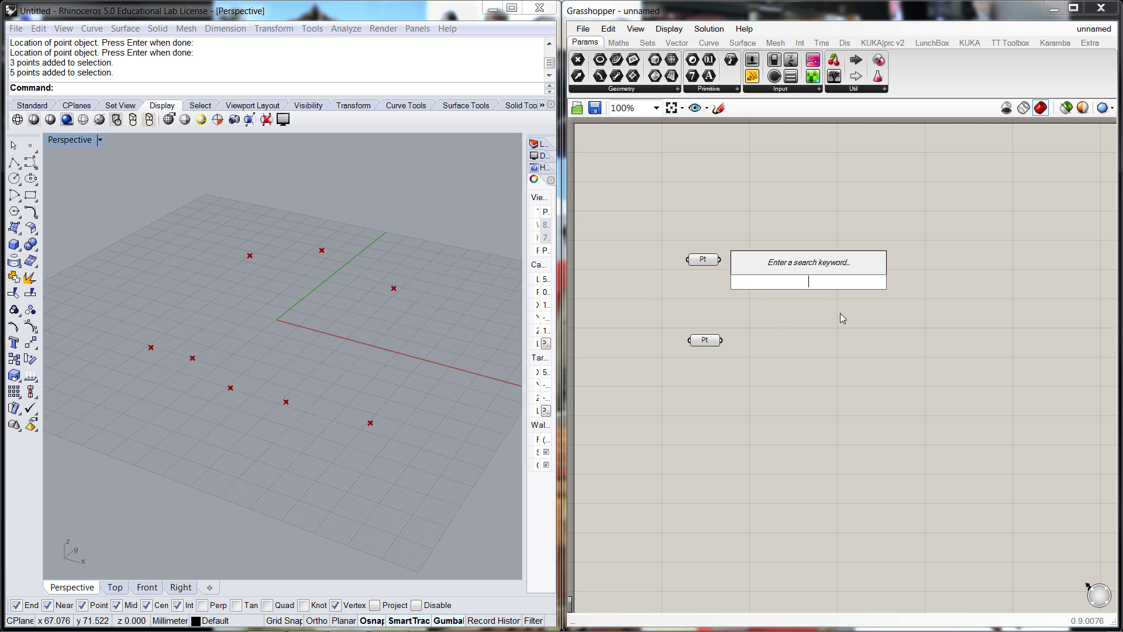
{"action": "type", "text": "lin"}
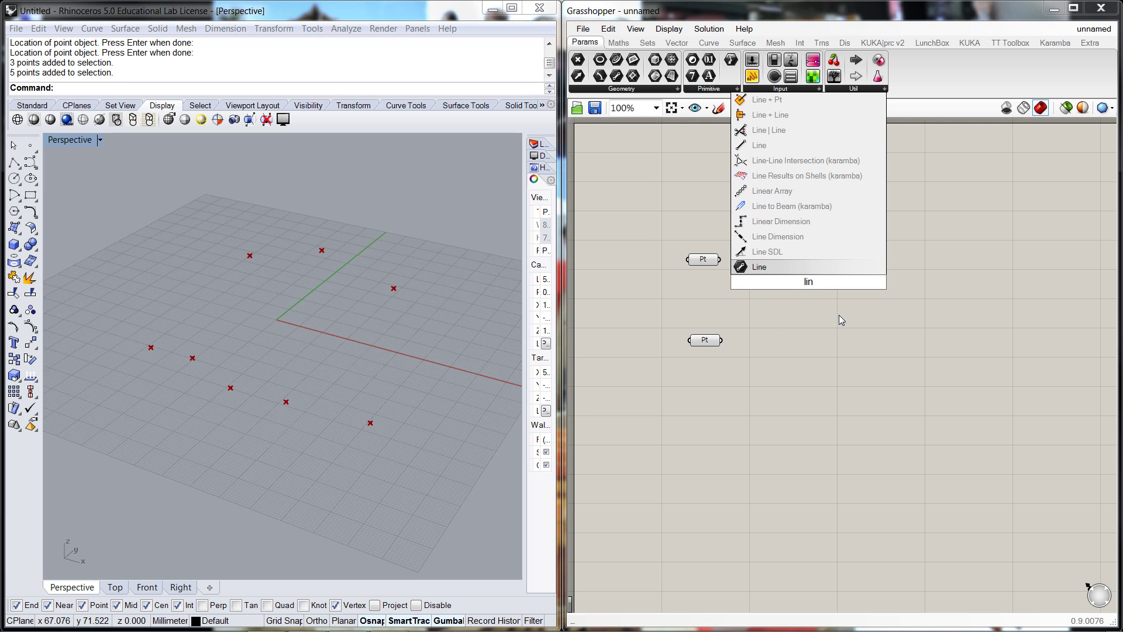
{"action": "left_click", "coordinate": [808, 268]}
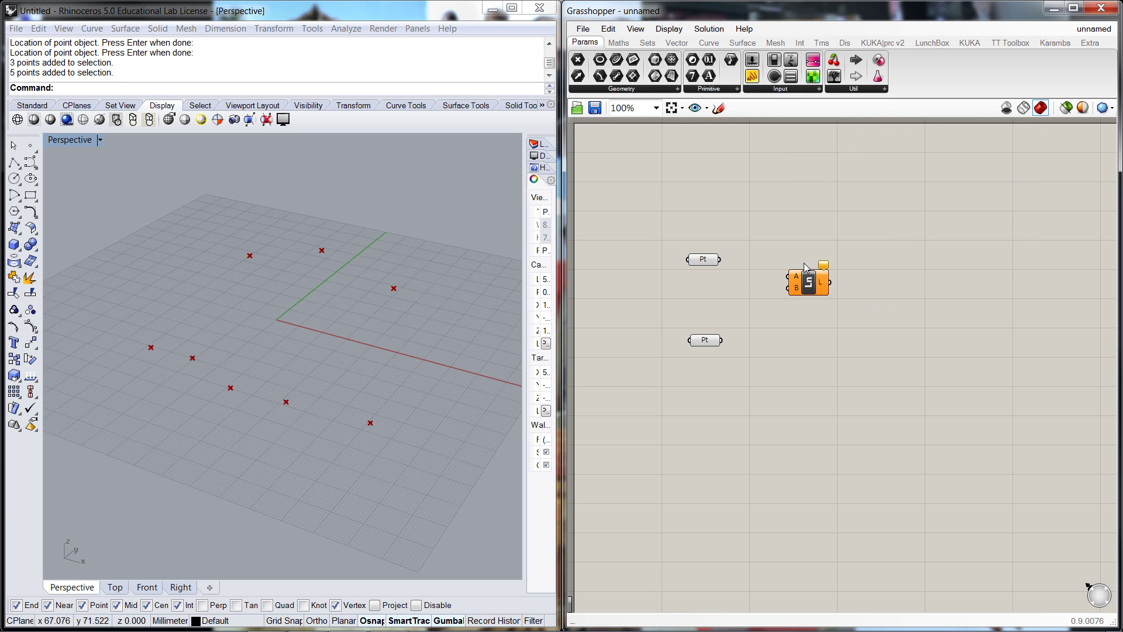
{"action": "left_click_drag", "start_coordinate": [807, 269], "coordinate": [809, 283]}
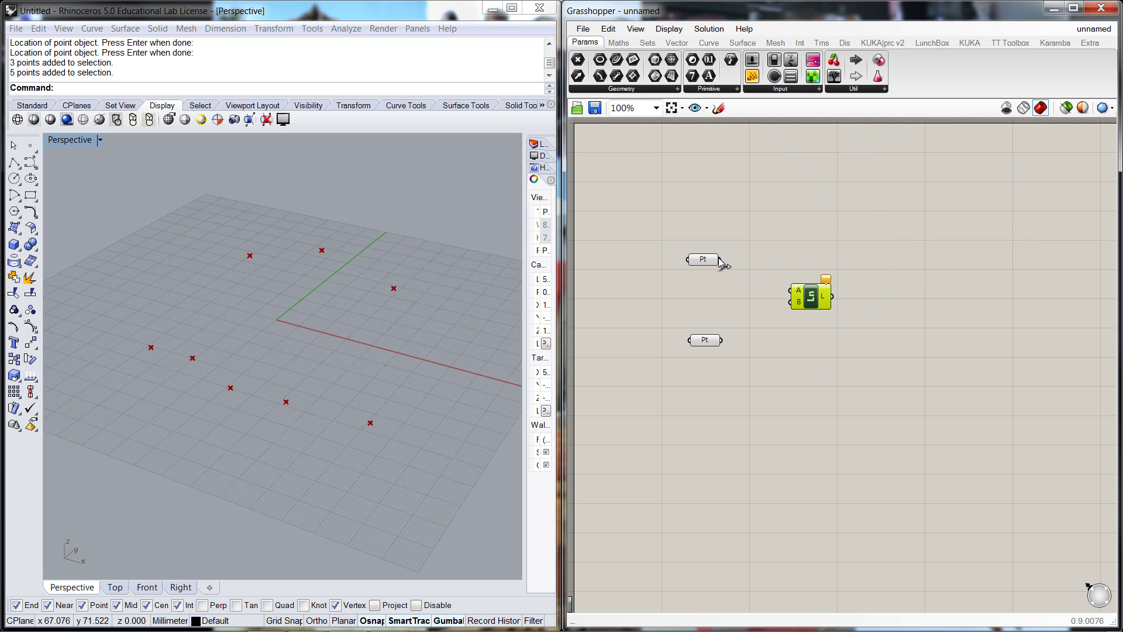
{"action": "left_click_drag", "start_coordinate": [720, 259], "coordinate": [791, 290]}
{"action": "left_click_drag", "start_coordinate": [722, 340], "coordinate": [818, 300]}
{"action": "left_click", "coordinate": [799, 370]}
{"action": "left_click", "coordinate": [864, 382]}
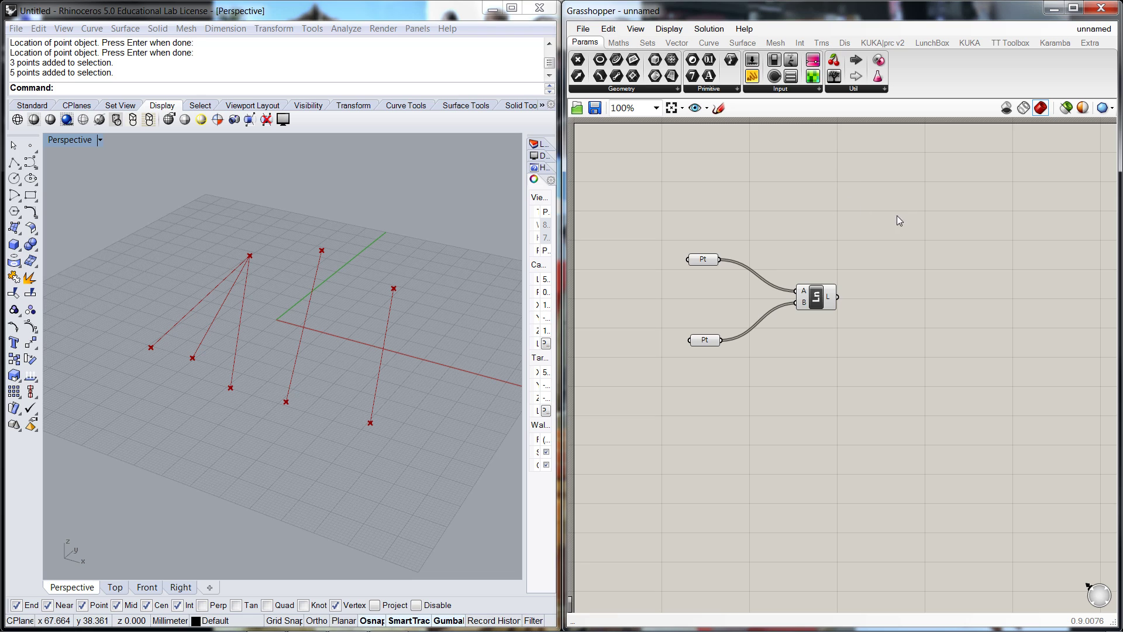
Add two Panels showing the upper point list and the lower point list.
{"action": "double_click", "coordinate": [879, 211]}
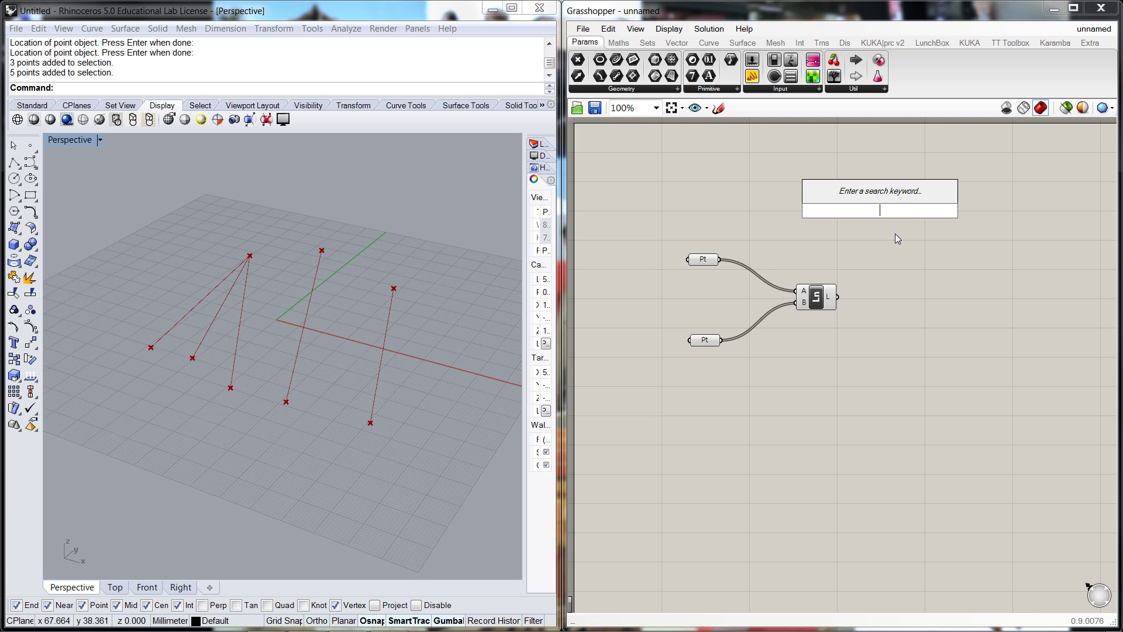
{"action": "type", "text": "panel"}
{"action": "key", "text": "Return"}
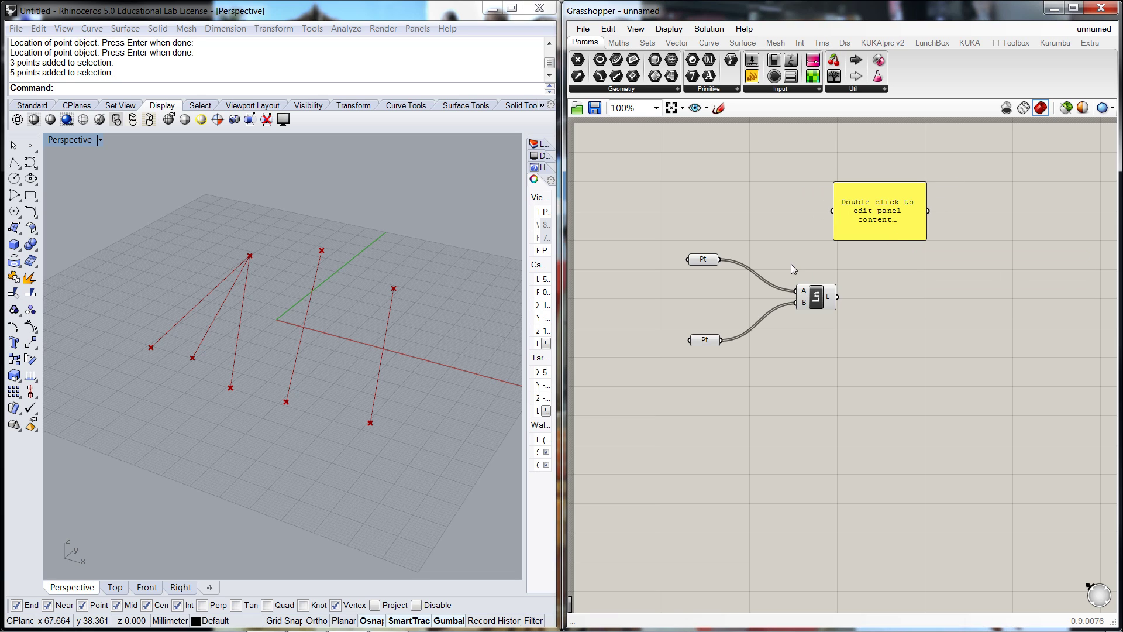
{"action": "left_click_drag", "start_coordinate": [720, 259], "coordinate": [967, 209]}
{"action": "double_click", "coordinate": [912, 417]}
{"action": "type", "text": "panel"}
{"action": "key", "text": "Return"}
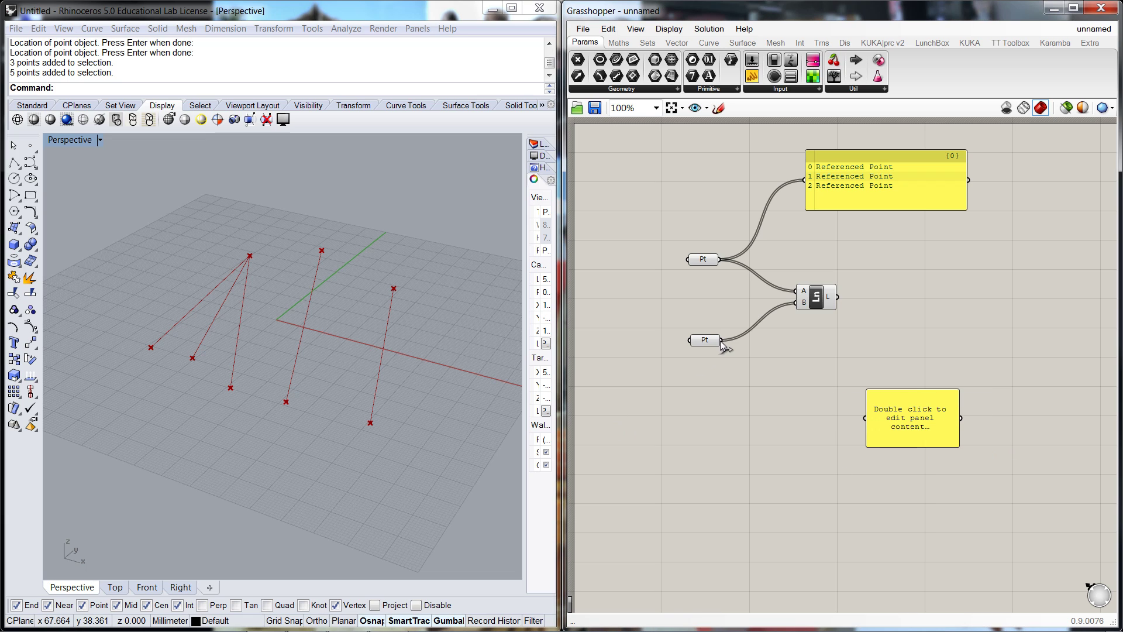
{"action": "left_click_drag", "start_coordinate": [721, 341], "coordinate": [866, 418]}
Widen the lower panel to fit each entry and move it left.
{"action": "left_click", "coordinate": [953, 440]}
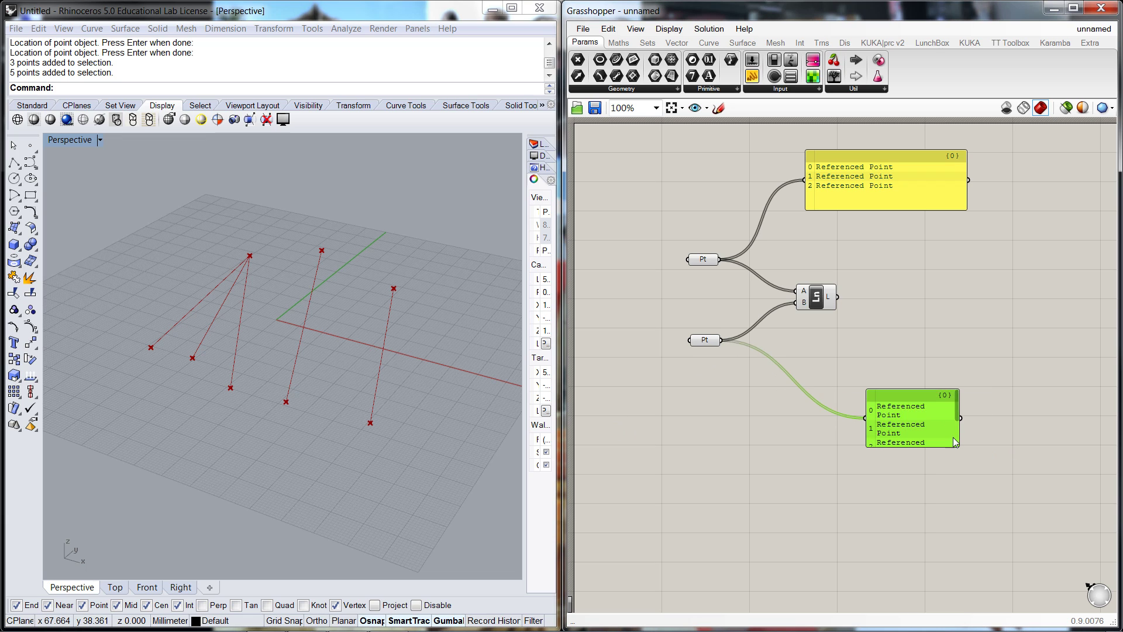
{"action": "left_click_drag", "start_coordinate": [958, 443], "coordinate": [1018, 474]}
{"action": "left_click", "coordinate": [899, 515]}
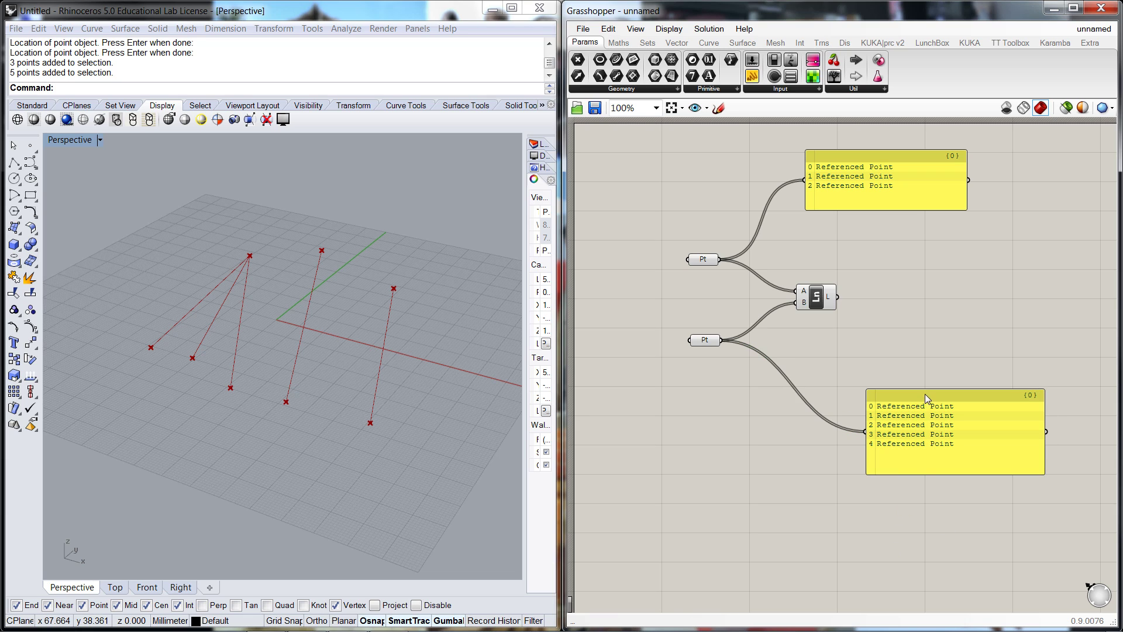
{"action": "left_click_drag", "start_coordinate": [926, 392], "coordinate": [868, 393]}
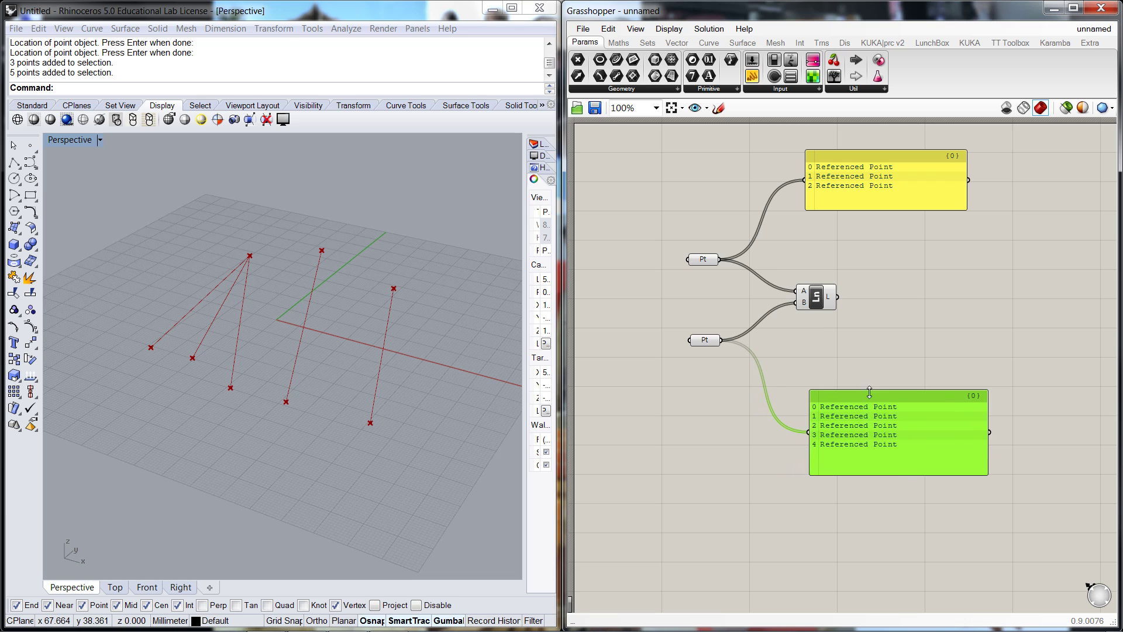
{"action": "left_click", "coordinate": [877, 351]}
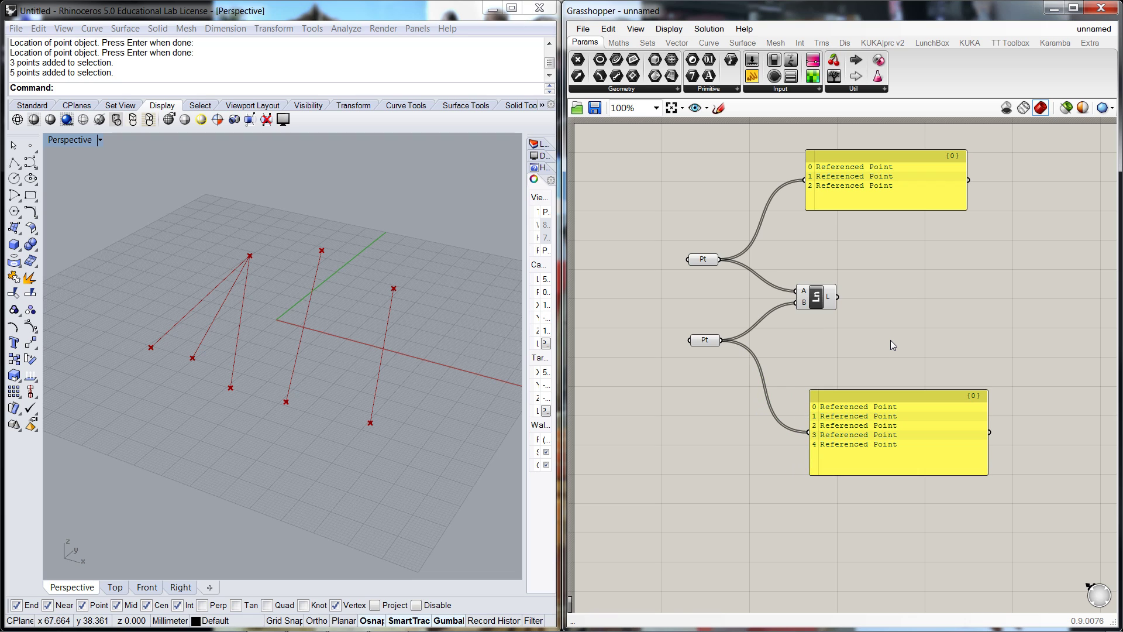
Reposition the Line component and select it for removal.
{"action": "left_click_drag", "start_coordinate": [822, 299], "coordinate": [851, 299]}
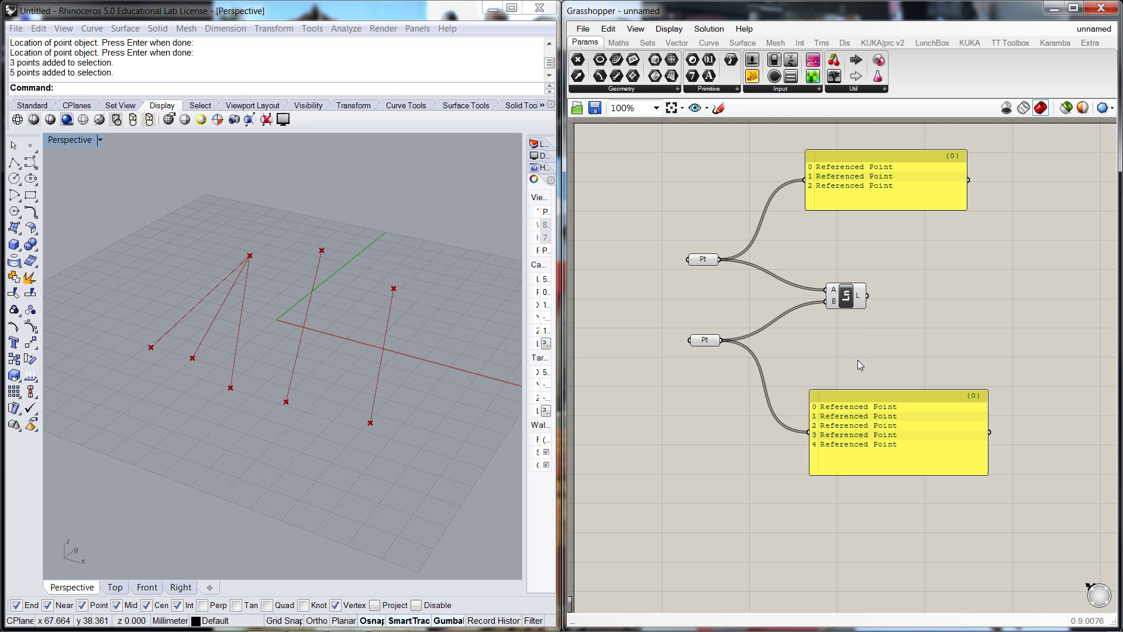
{"action": "left_click_drag", "start_coordinate": [844, 301], "coordinate": [841, 300]}
{"action": "left_click", "coordinate": [844, 328]}
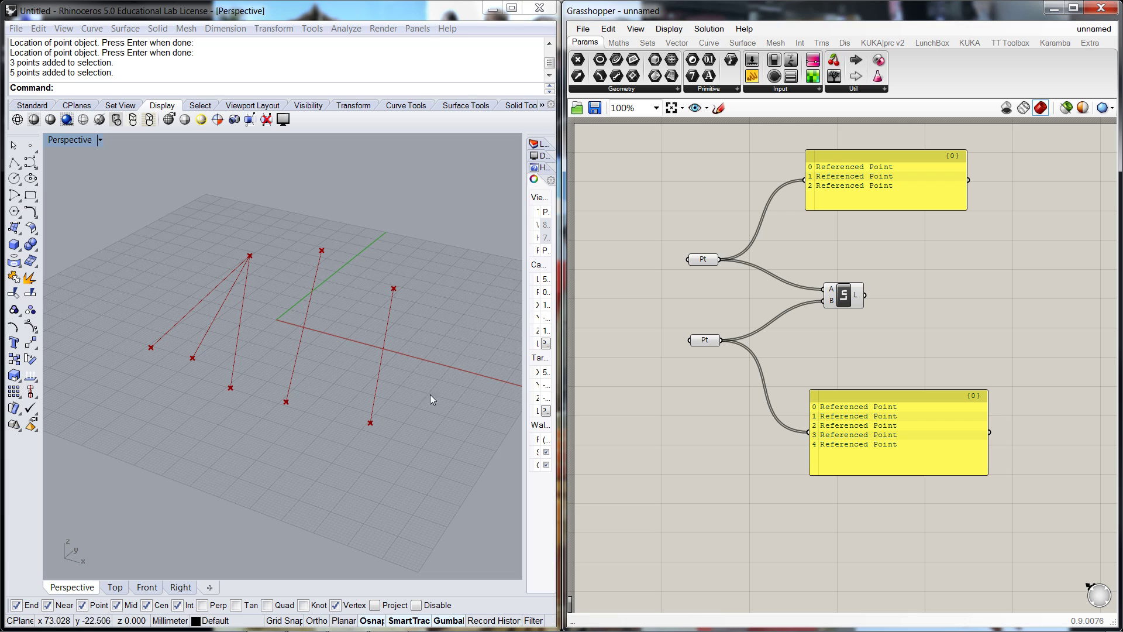
{"action": "left_click", "coordinate": [840, 301]}
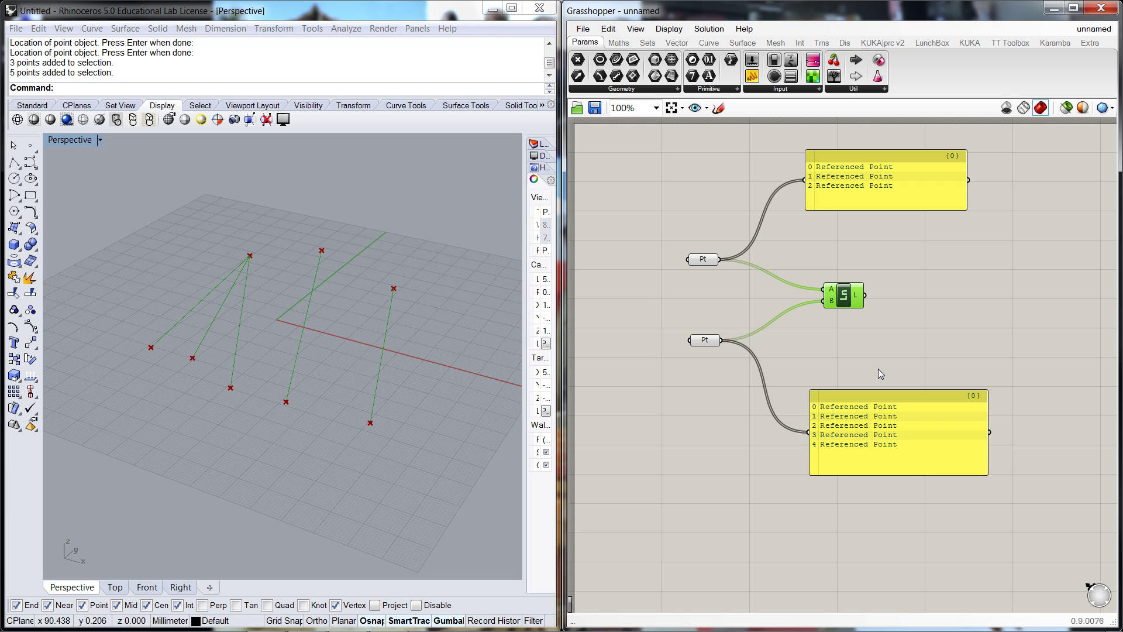
Delete the Line component and add two Point List components from the Display tab.
{"action": "key", "text": "Delete"}
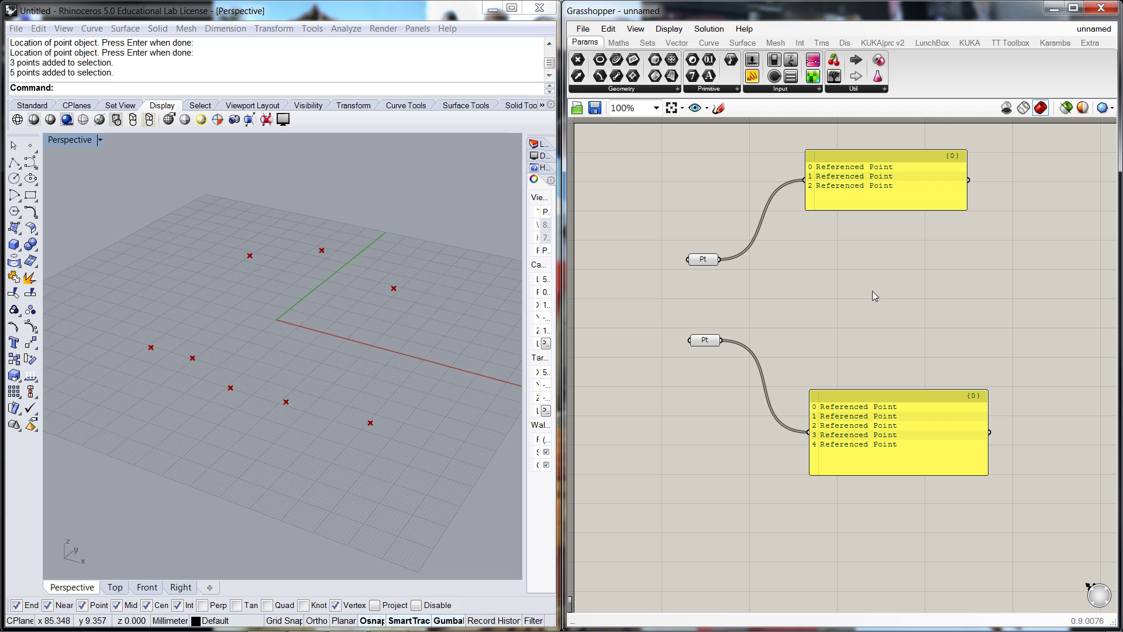
{"action": "left_click", "coordinate": [845, 43]}
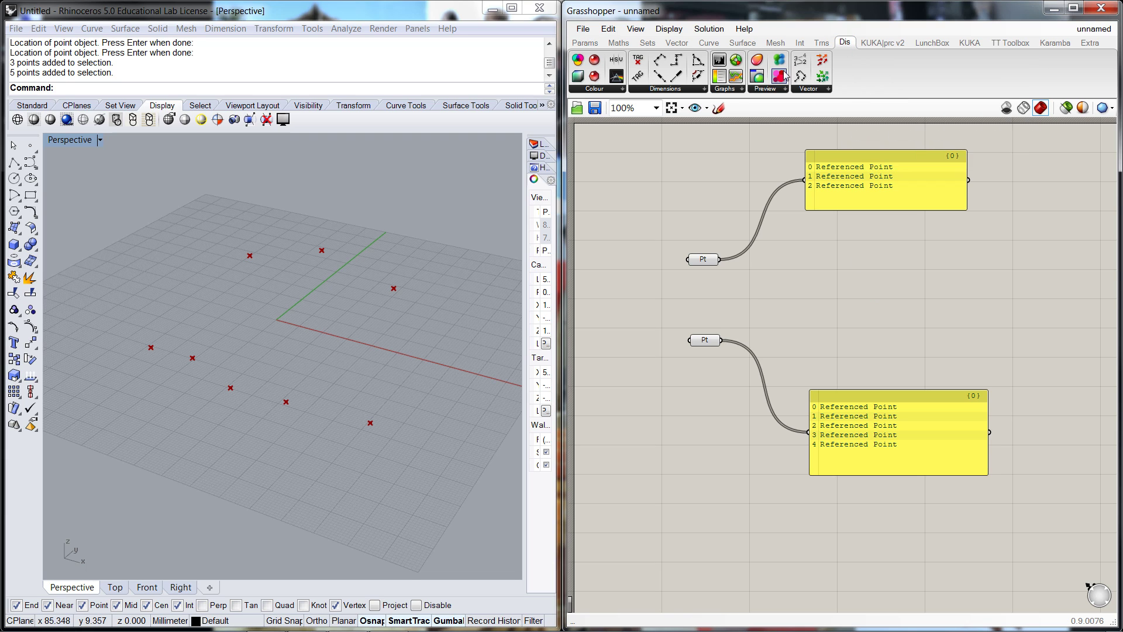
{"action": "left_click_drag", "start_coordinate": [800, 60], "coordinate": [813, 241]}
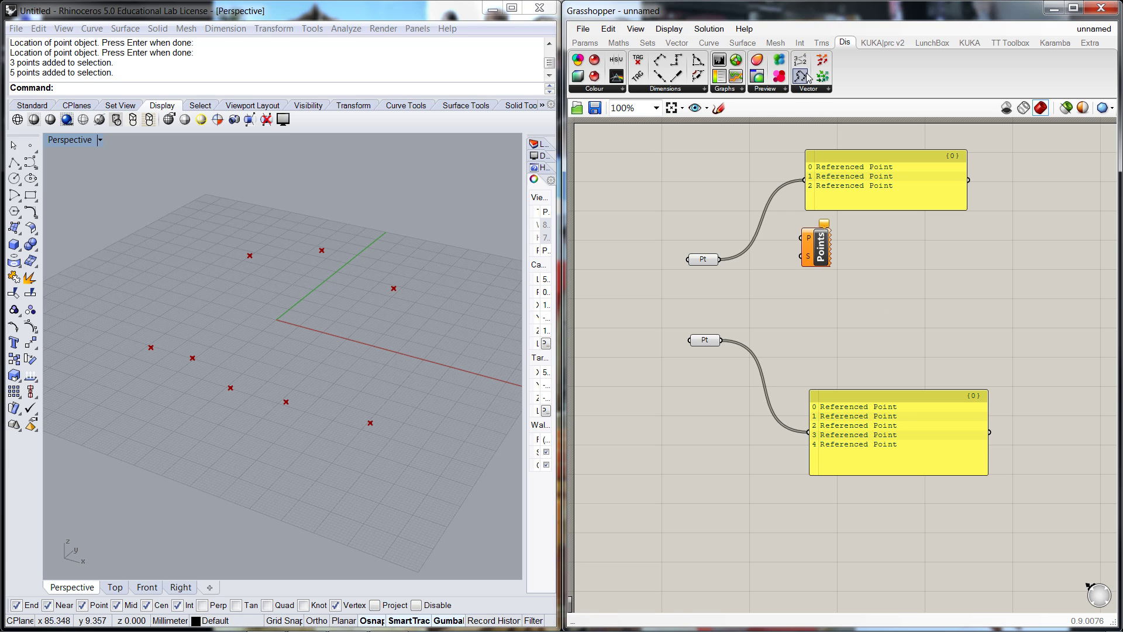
{"action": "left_click_drag", "start_coordinate": [805, 70], "coordinate": [836, 351]}
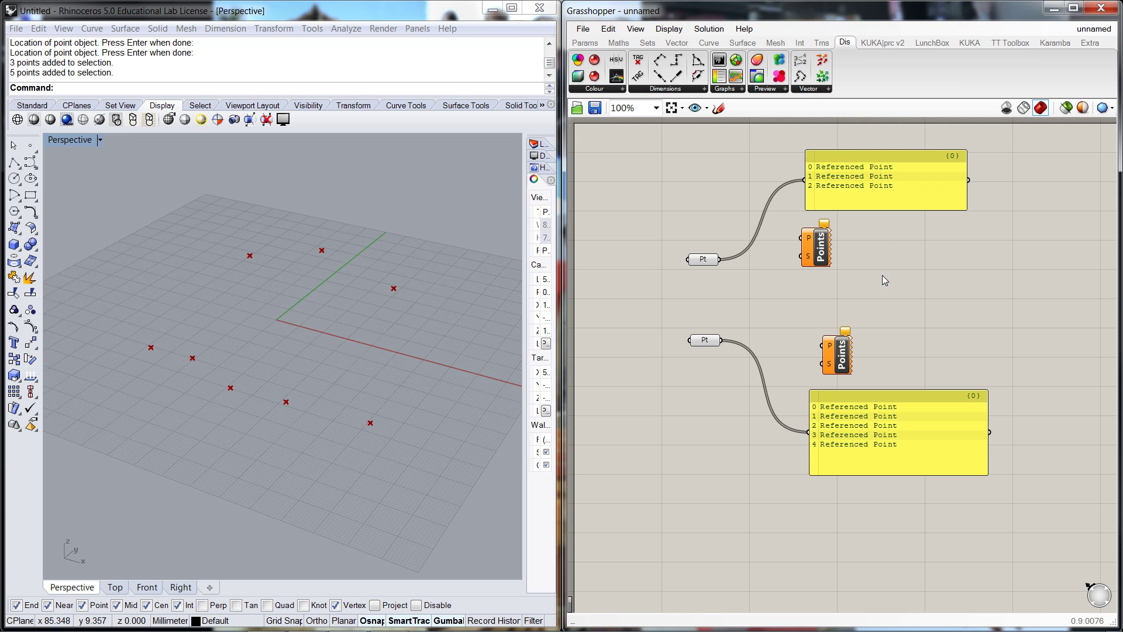
Wire the upper points into the upper Point List and the lower points into the lower one.
{"action": "right_click_drag", "start_coordinate": [885, 304], "coordinate": [898, 259]}
{"action": "left_click_drag", "start_coordinate": [829, 193], "coordinate": [823, 213]}
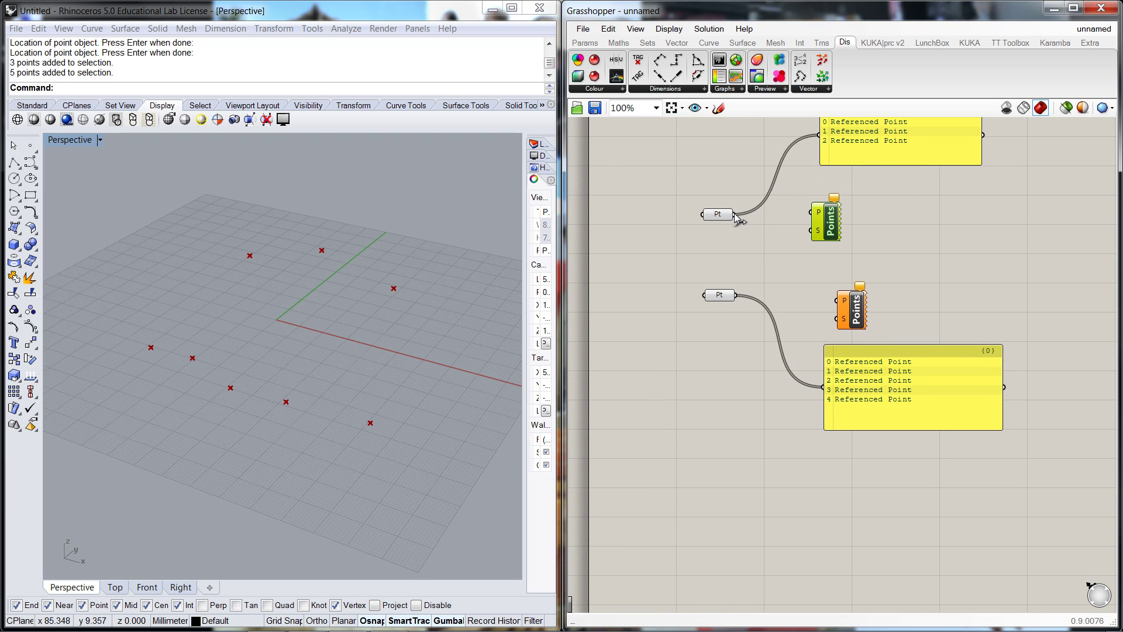
{"action": "left_click_drag", "start_coordinate": [736, 215], "coordinate": [845, 214]}
{"action": "left_click_drag", "start_coordinate": [853, 313], "coordinate": [853, 302]}
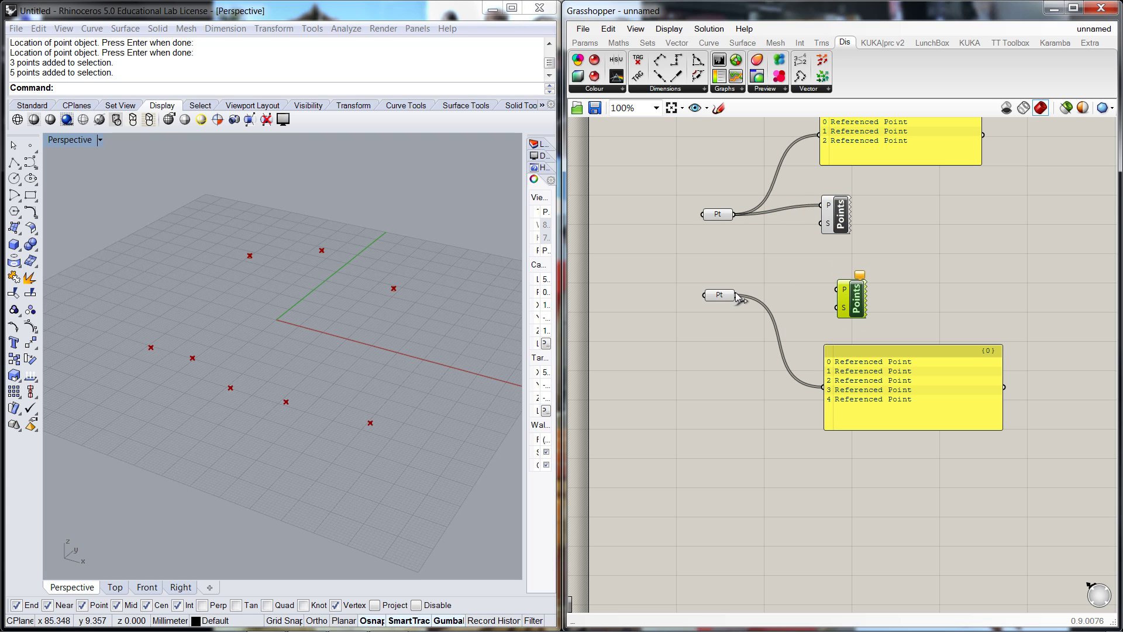
{"action": "left_click_drag", "start_coordinate": [736, 295], "coordinate": [837, 319]}
{"action": "left_click", "coordinate": [893, 291]}
{"action": "mouse_move", "coordinate": [830, 228]}
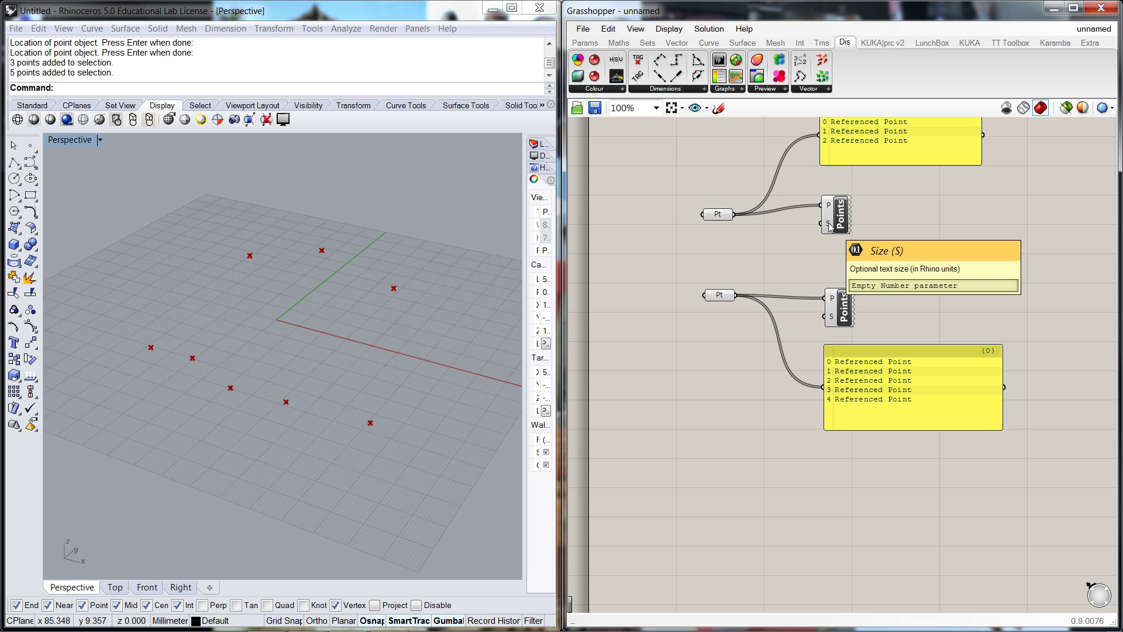
Add a number slider, wire it to the Point Lists' size inputs and raise it from 5 to 6.
{"action": "double_click", "coordinate": [742, 257]}
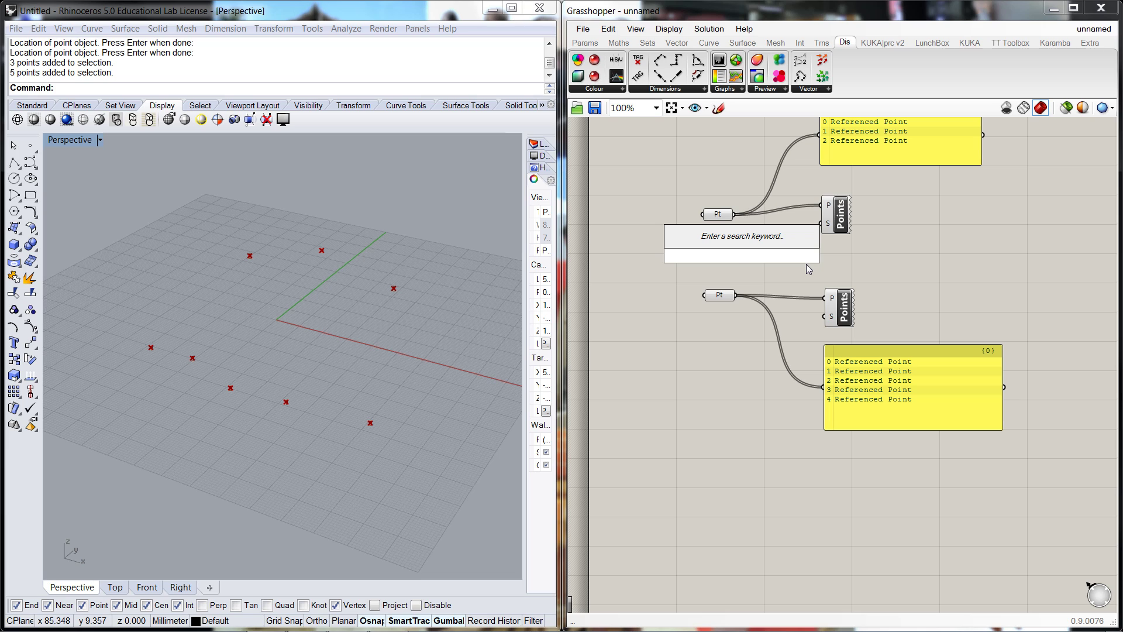
{"action": "type", "text": "5"}
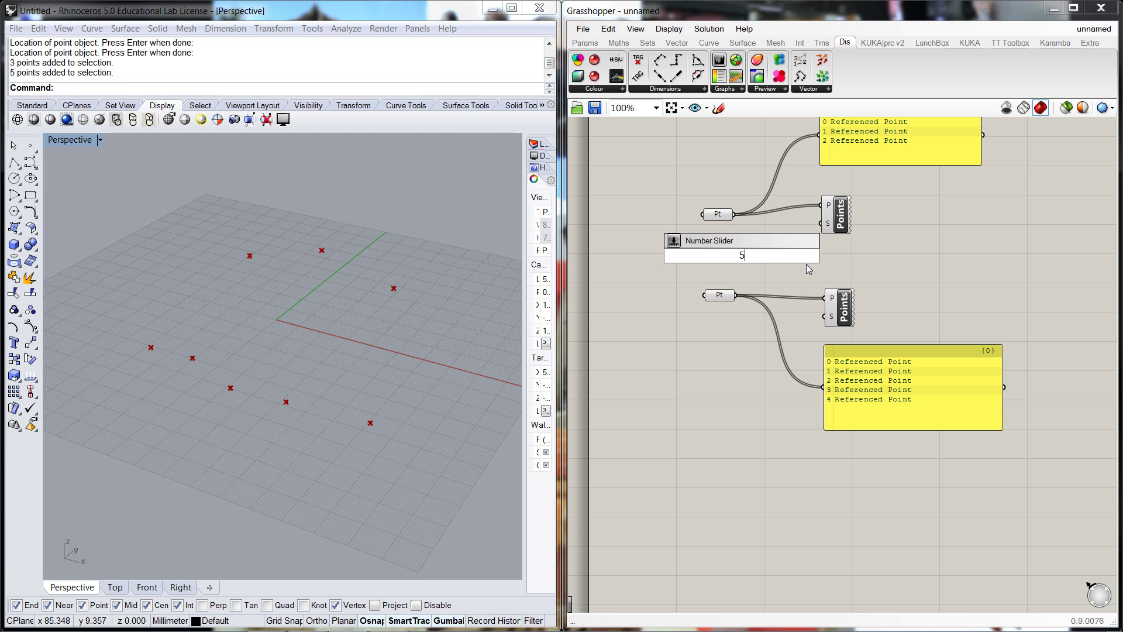
{"action": "key", "text": "Return"}
{"action": "left_click_drag", "start_coordinate": [721, 255], "coordinate": [827, 224]}
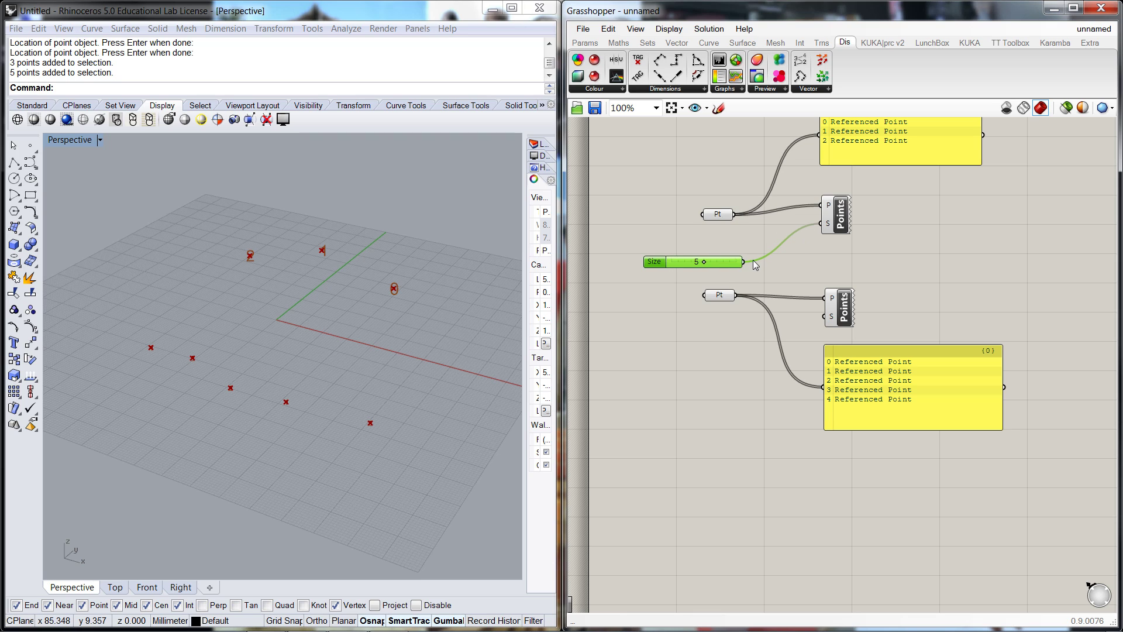
{"action": "left_click_drag", "start_coordinate": [743, 262], "coordinate": [825, 317]}
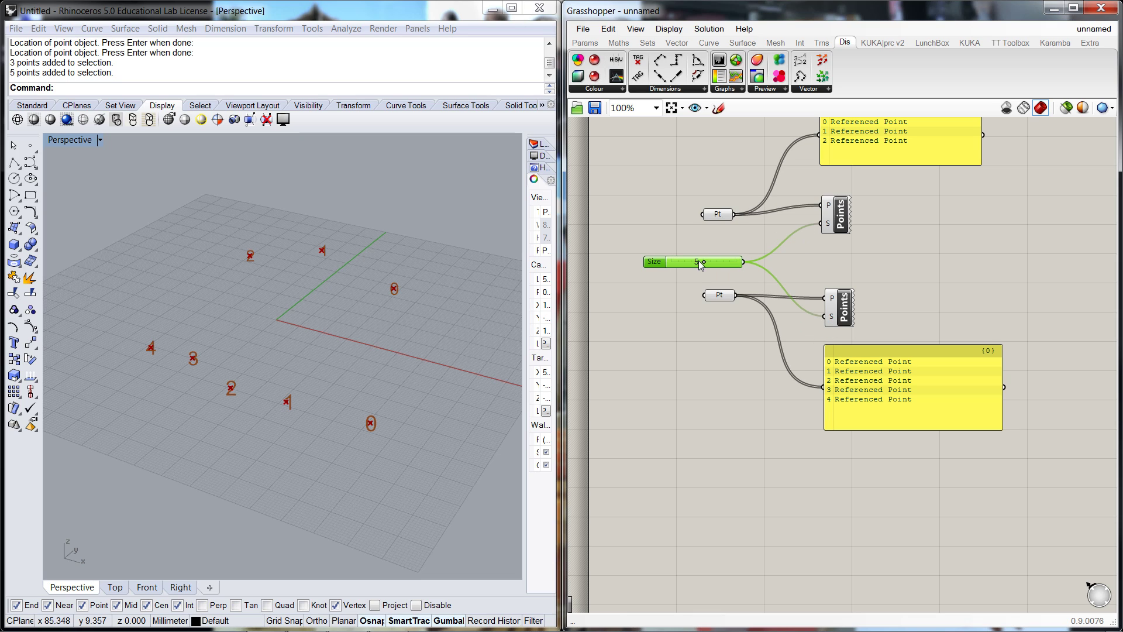
{"action": "left_click_drag", "start_coordinate": [704, 262], "coordinate": [715, 264]}
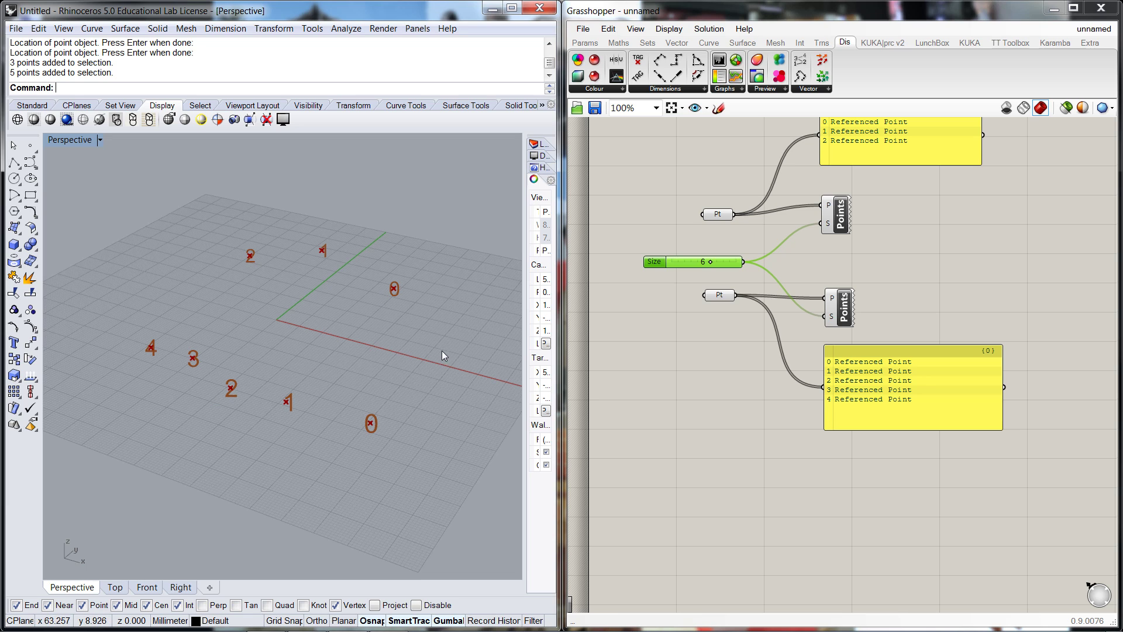
Rearrange the panels and Point List components so the canvas is tidy.
{"action": "left_click_drag", "start_coordinate": [928, 355], "coordinate": [917, 401]}
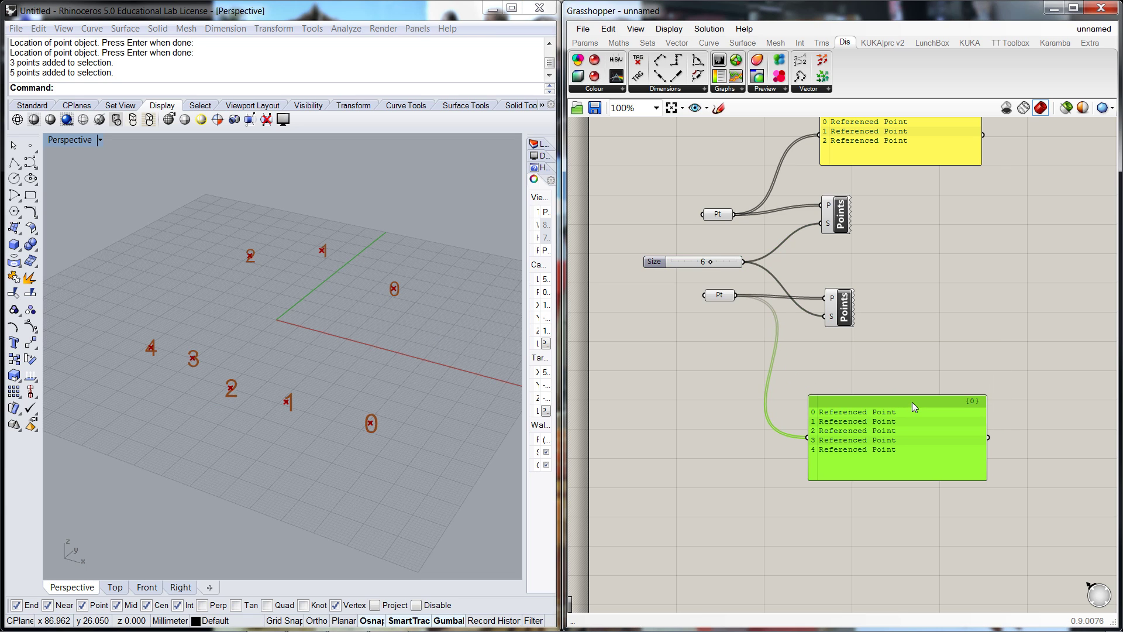
{"action": "right_click_drag", "start_coordinate": [970, 279], "coordinate": [911, 343]}
{"action": "left_click_drag", "start_coordinate": [892, 201], "coordinate": [896, 188]}
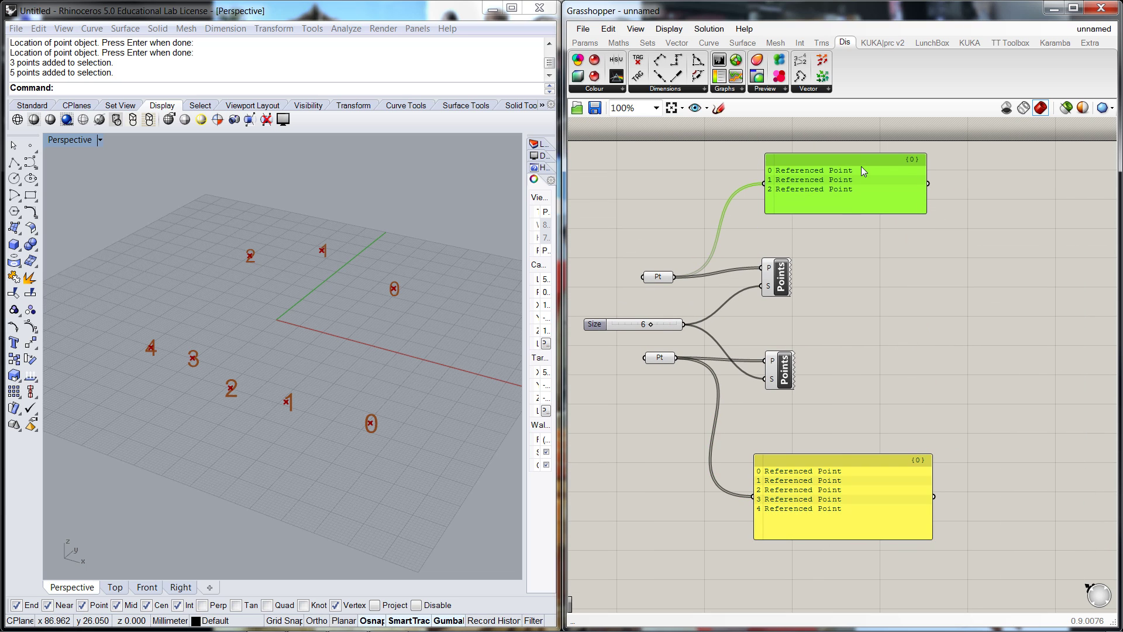
{"action": "left_click_drag", "start_coordinate": [847, 460], "coordinate": [871, 468]}
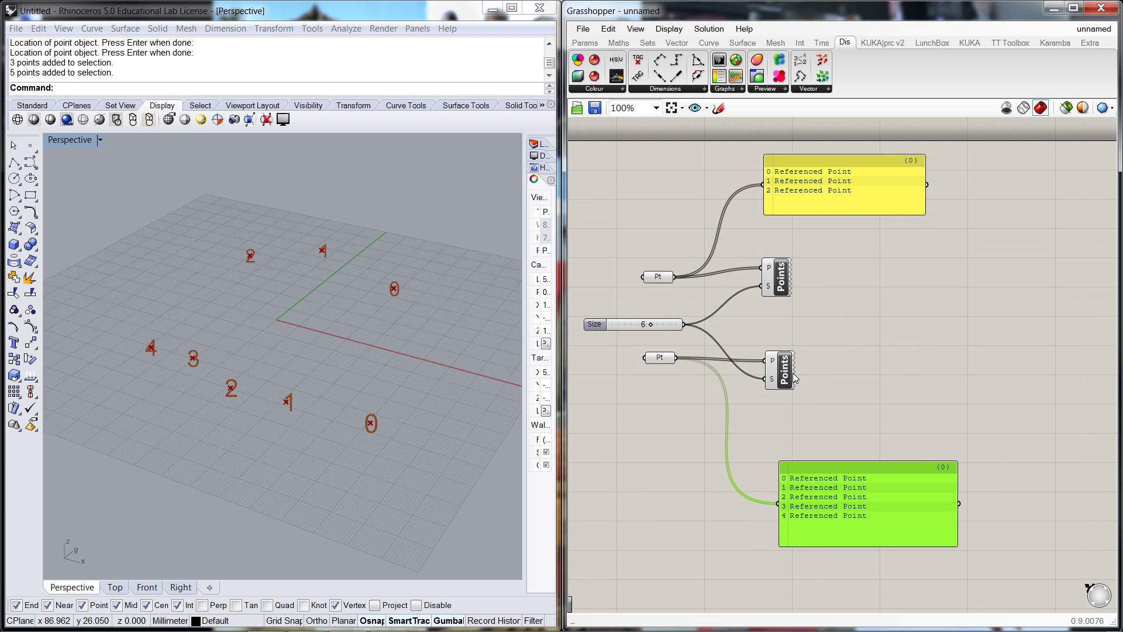
{"action": "left_click_drag", "start_coordinate": [792, 373], "coordinate": [803, 366]}
{"action": "left_click_drag", "start_coordinate": [782, 284], "coordinate": [792, 285]}
Reorder the three-point set in Manage Point collection, moving point 2 to the top.
{"action": "left_click", "coordinate": [998, 399]}
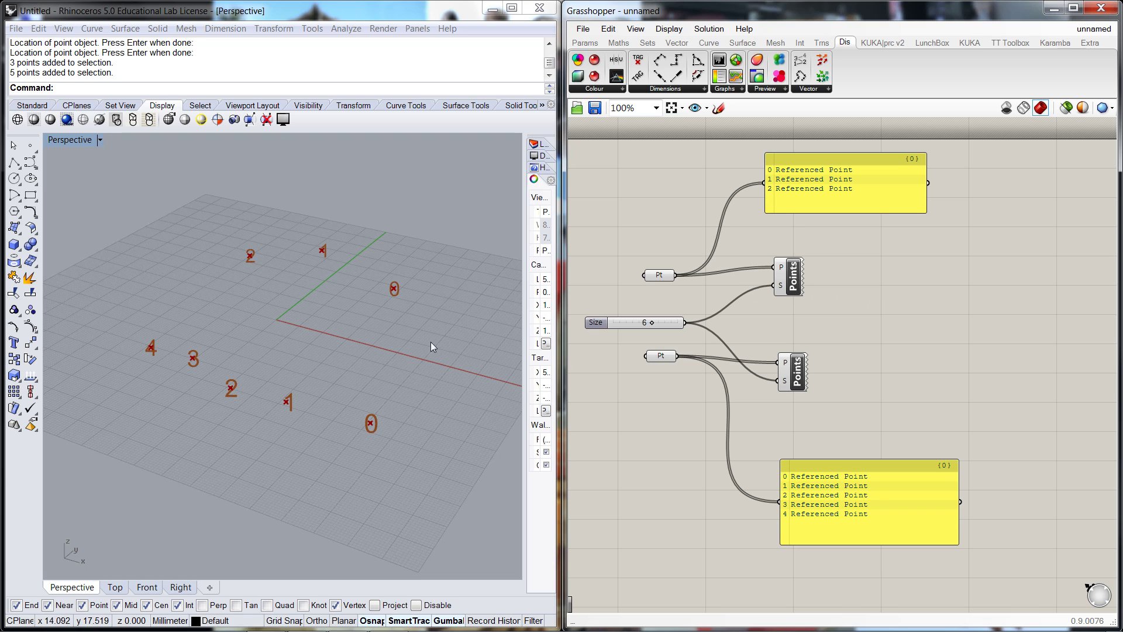
{"action": "left_click", "coordinate": [658, 276]}
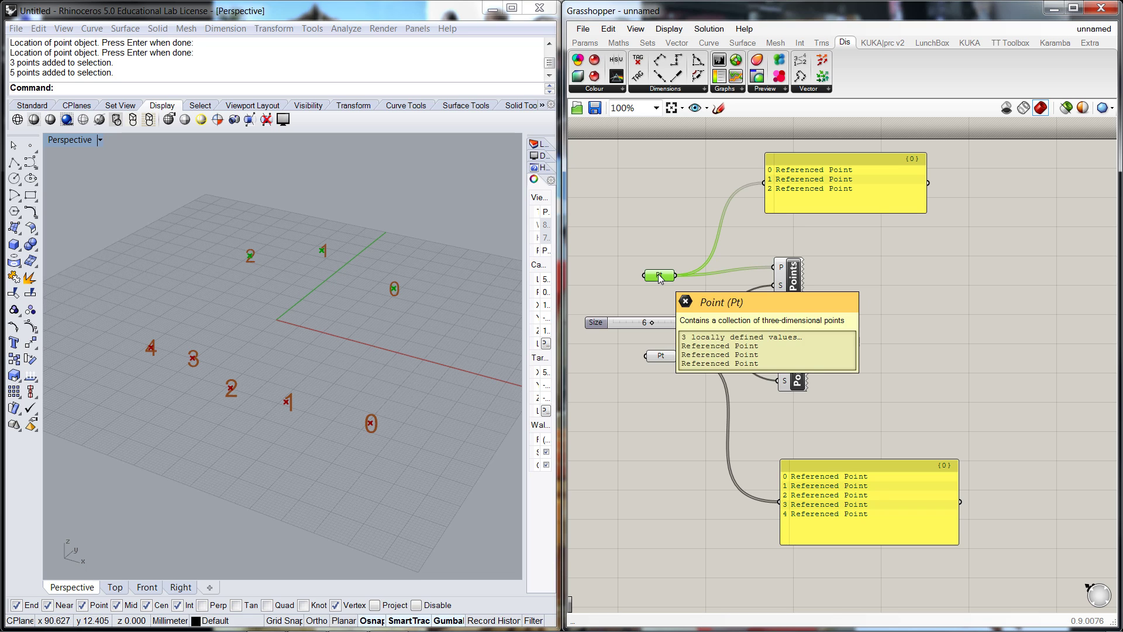
{"action": "right_click", "coordinate": [660, 278]}
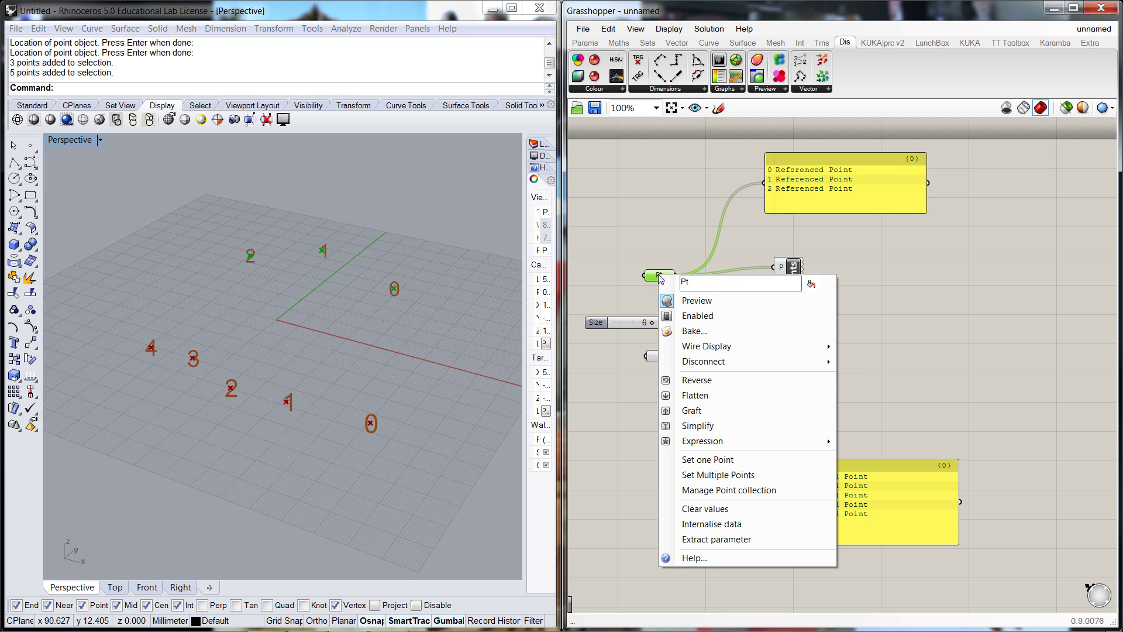
{"action": "left_click", "coordinate": [736, 490]}
{"action": "left_click_drag", "start_coordinate": [635, 302], "coordinate": [678, 225]}
{"action": "left_click", "coordinate": [660, 309]}
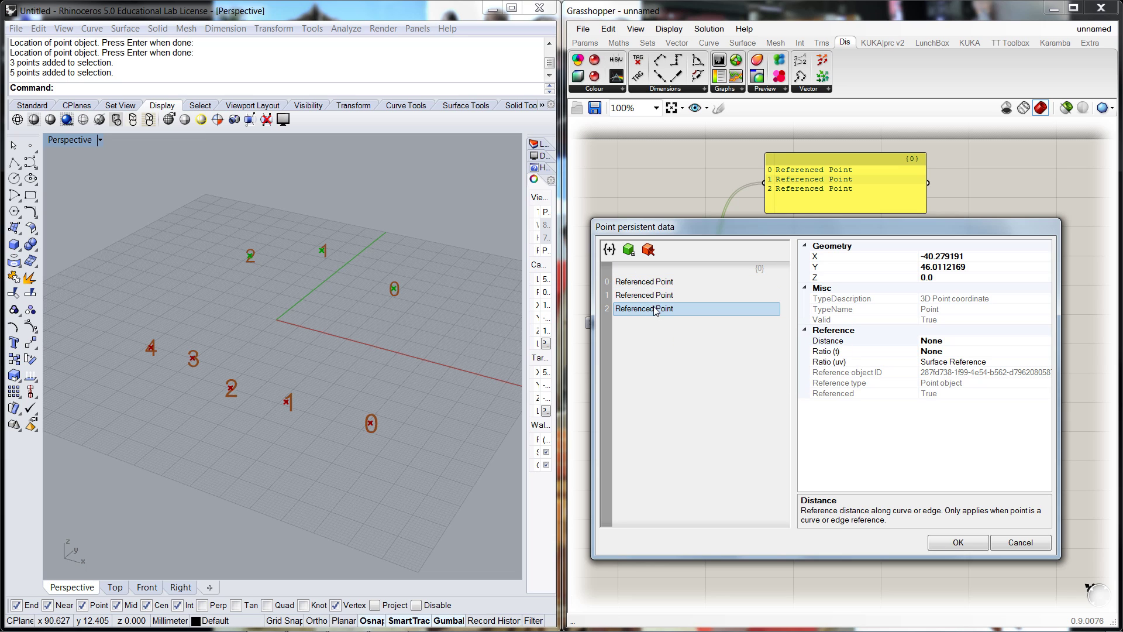
{"action": "left_click", "coordinate": [655, 281]}
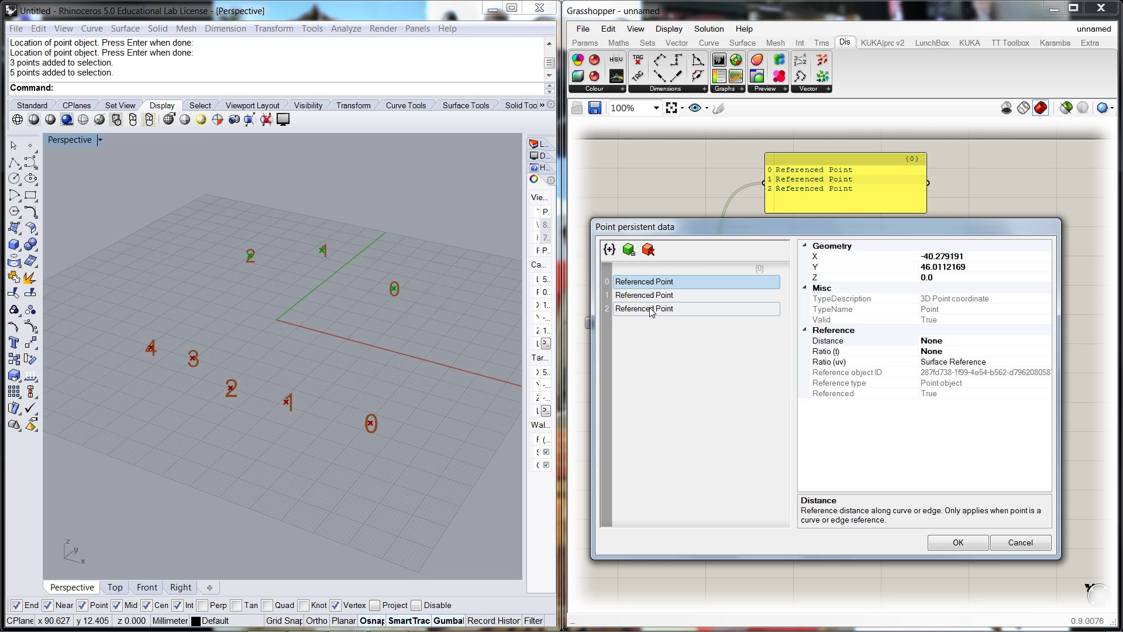
{"action": "left_click_drag", "start_coordinate": [648, 313], "coordinate": [648, 295]}
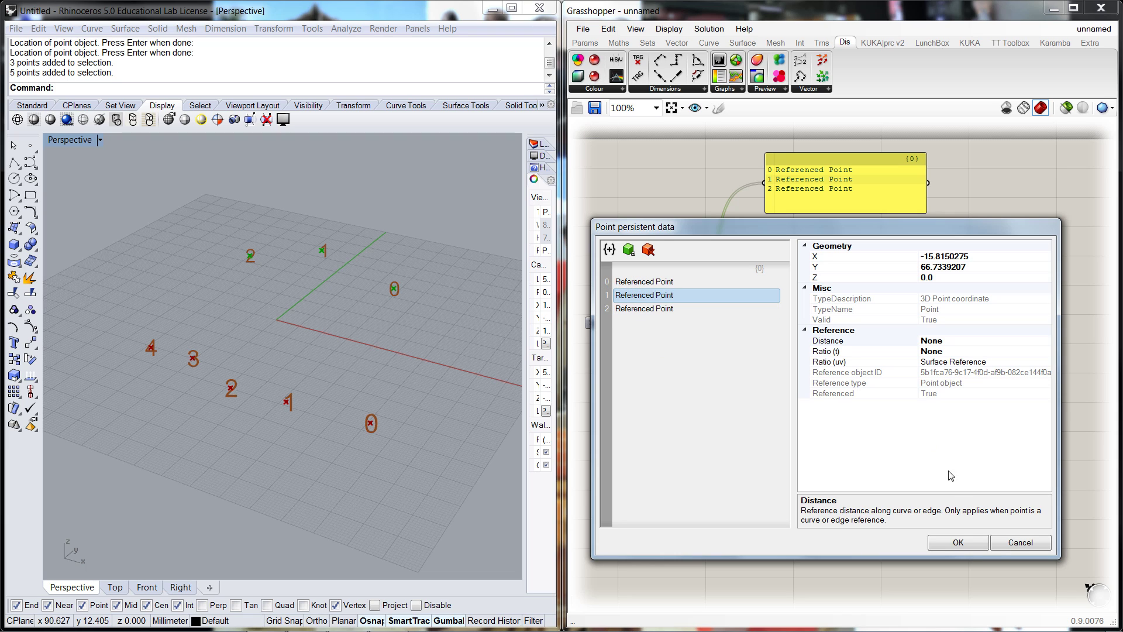
{"action": "left_click", "coordinate": [944, 542]}
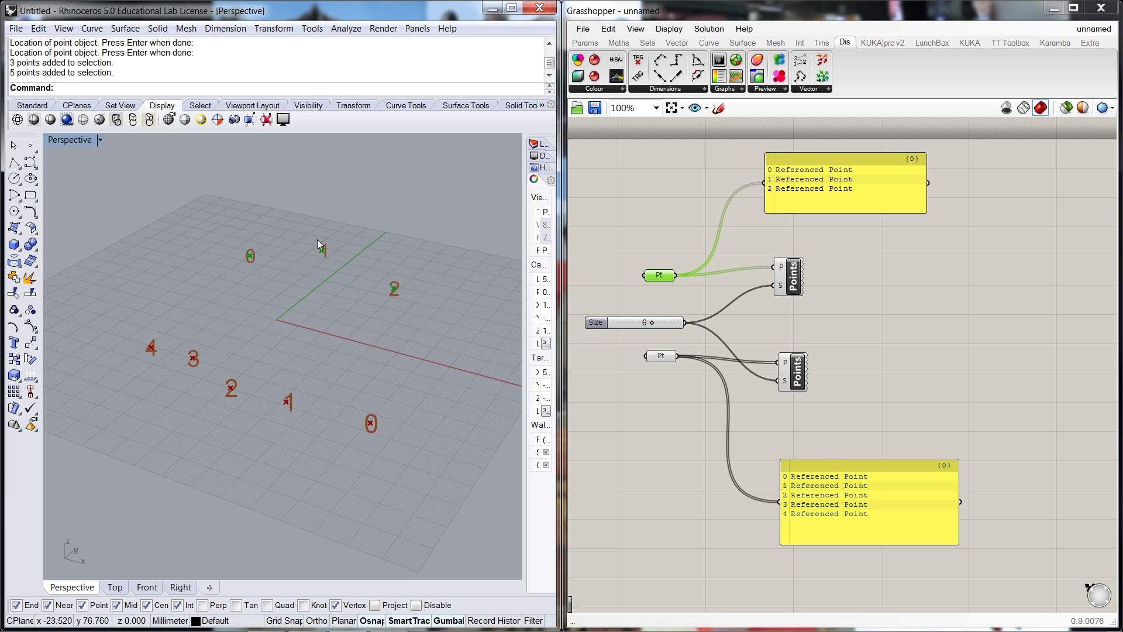
Reverse the five-point collection's order so its labels run 0 to 4 left to right.
{"action": "left_click", "coordinate": [656, 366]}
{"action": "left_click", "coordinate": [655, 356]}
{"action": "right_click", "coordinate": [658, 357]}
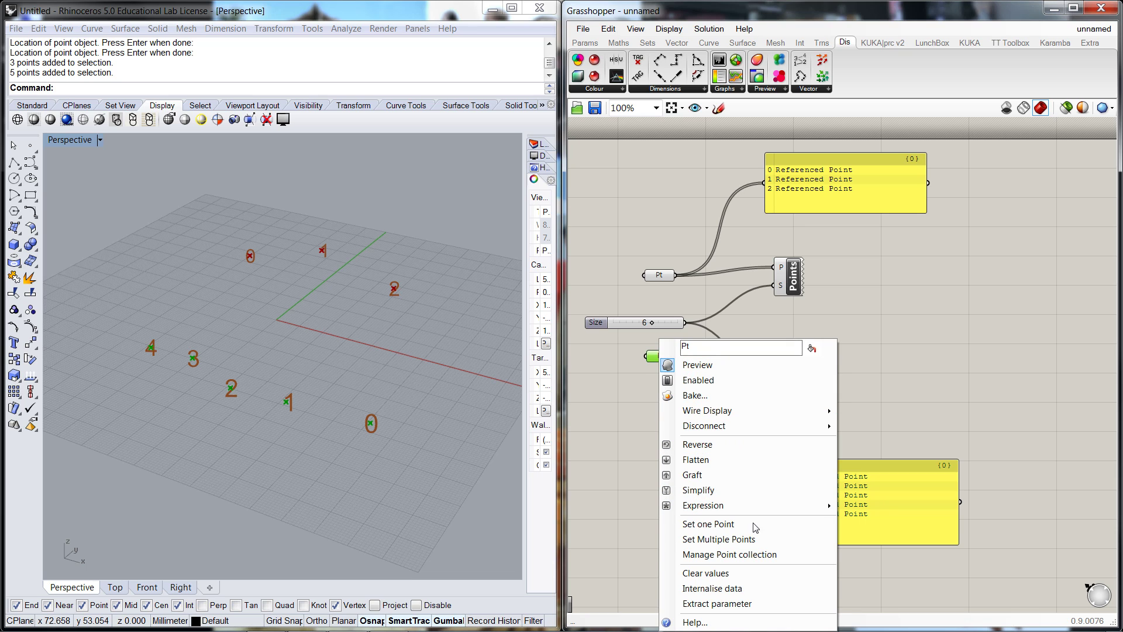
{"action": "left_click", "coordinate": [754, 555]}
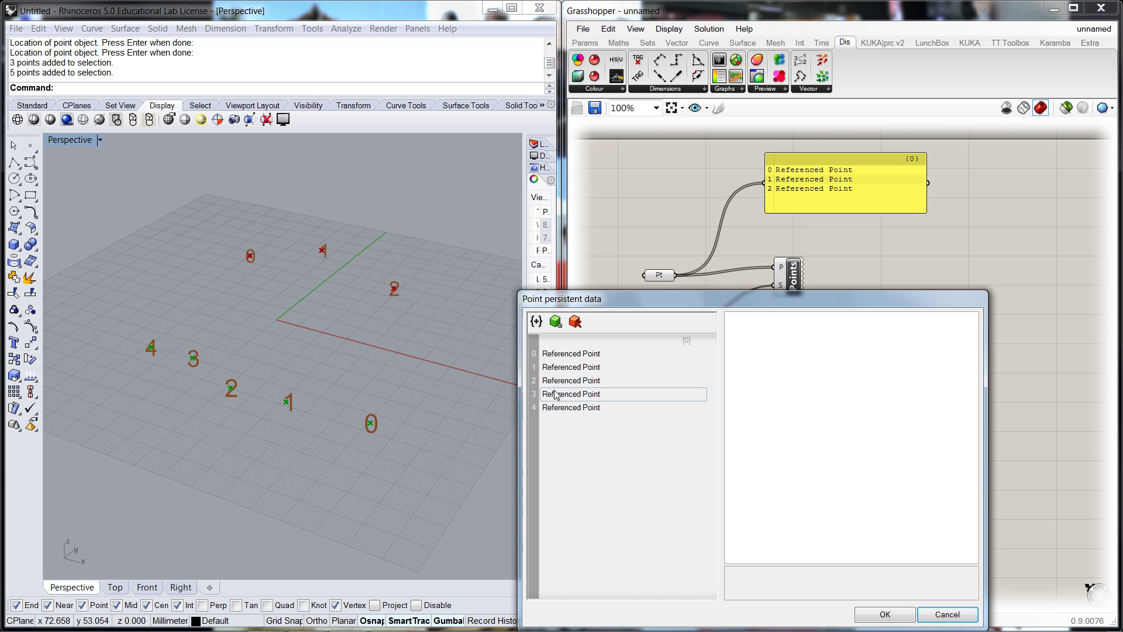
{"action": "left_click_drag", "start_coordinate": [559, 407], "coordinate": [559, 356]}
{"action": "mouse_move", "coordinate": [565, 407]}
{"action": "left_mouse_down"}
{"action": "mouse_move", "coordinate": [569, 367]}
{"action": "mouse_move", "coordinate": [570, 403]}
{"action": "mouse_move", "coordinate": [571, 378]}
{"action": "mouse_move", "coordinate": [573, 402]}
{"action": "mouse_move", "coordinate": [574, 391]}
{"action": "left_mouse_up"}
{"action": "left_click", "coordinate": [884, 615]}
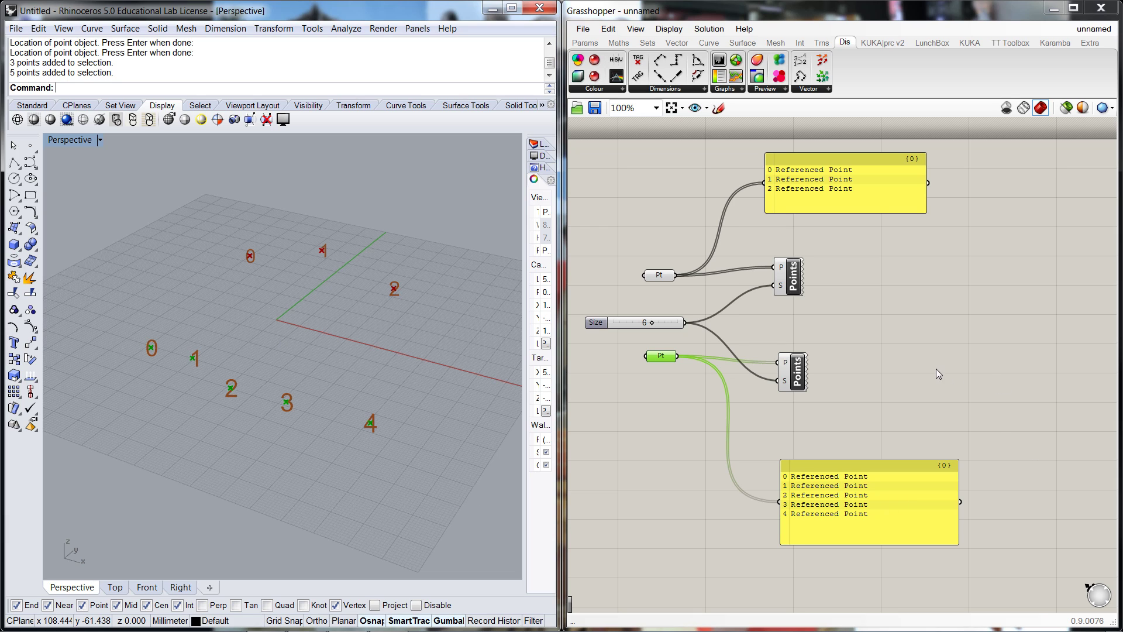
Nudge the two Point List displays into alignment on the canvas.
{"action": "left_click", "coordinate": [866, 367]}
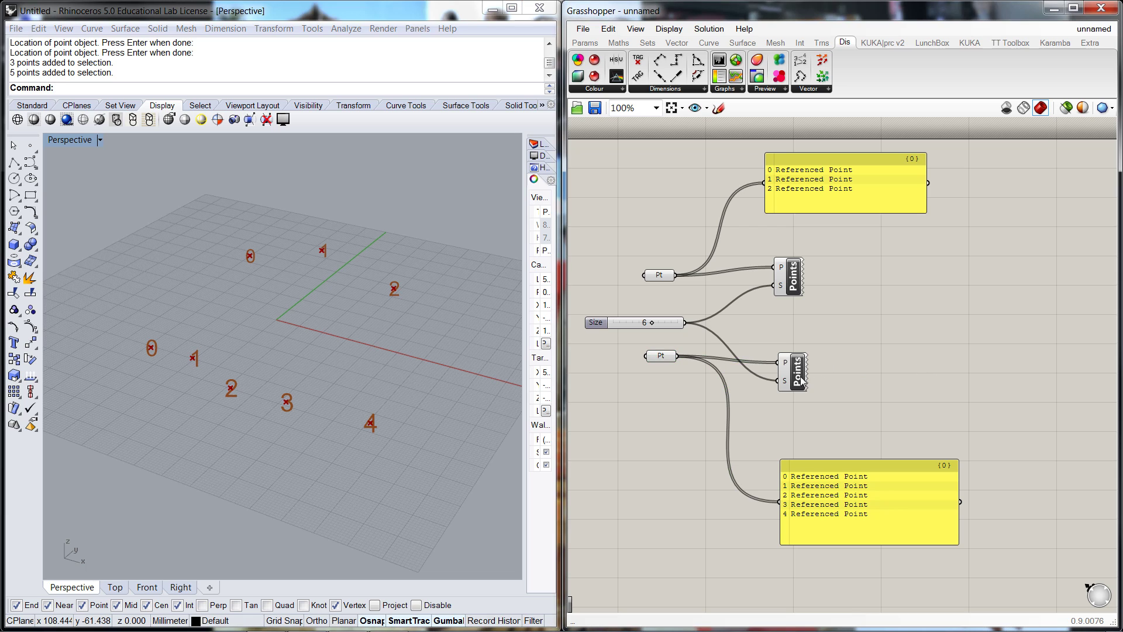
{"action": "left_click_drag", "start_coordinate": [802, 380], "coordinate": [799, 379]}
{"action": "left_click_drag", "start_coordinate": [787, 282], "coordinate": [785, 281]}
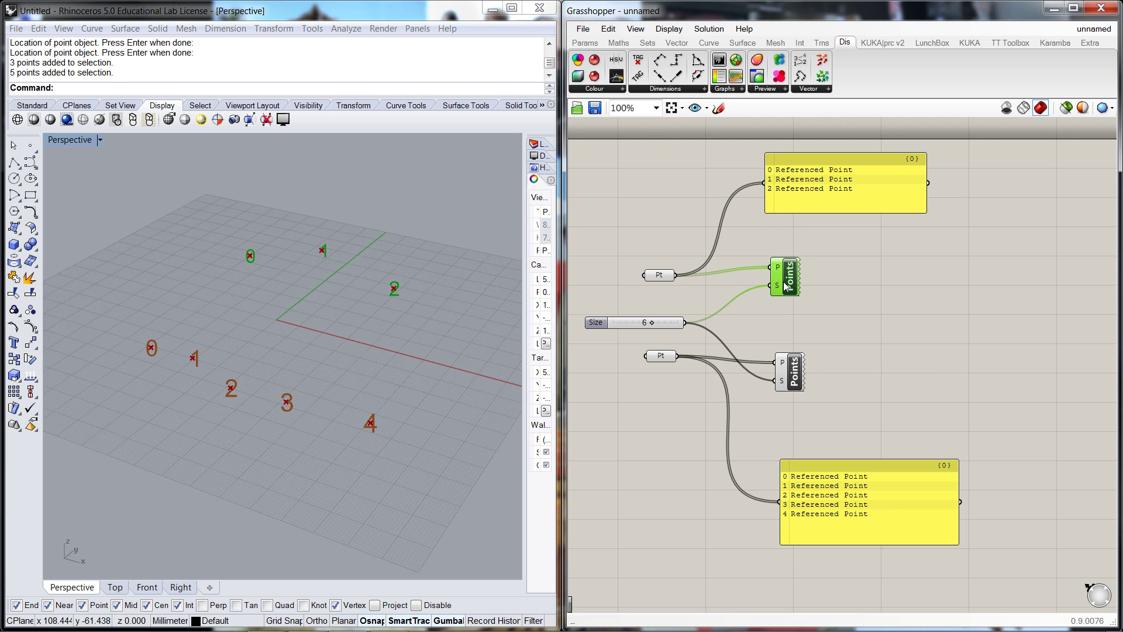
{"action": "left_click", "coordinate": [823, 325]}
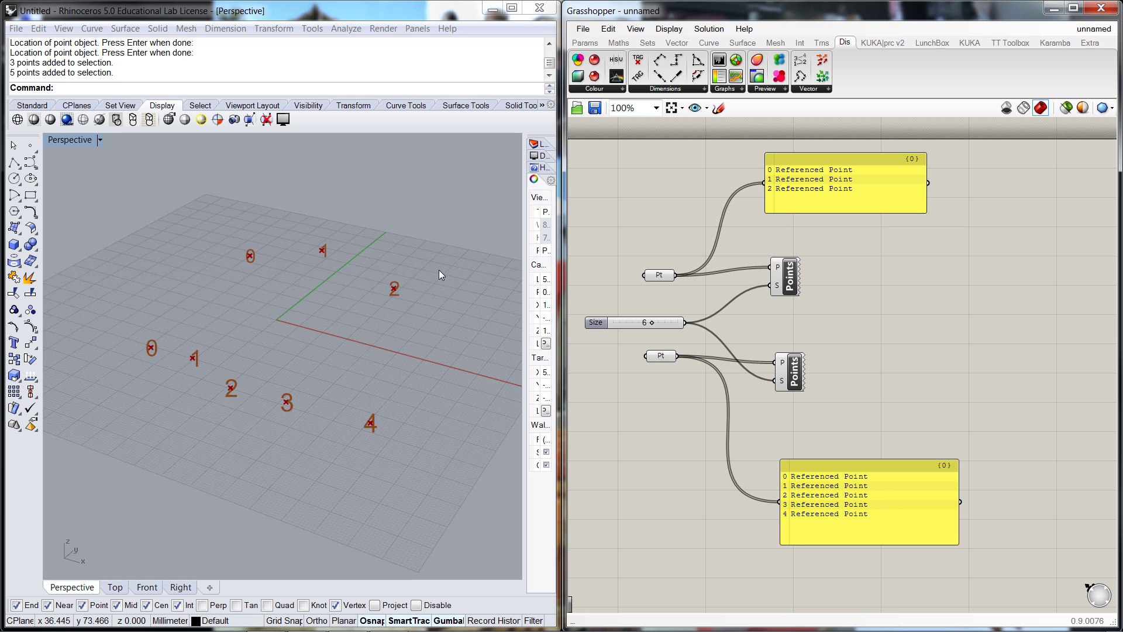
{"action": "left_click_drag", "start_coordinate": [809, 378], "coordinate": [806, 377]}
{"action": "left_click", "coordinate": [804, 300]}
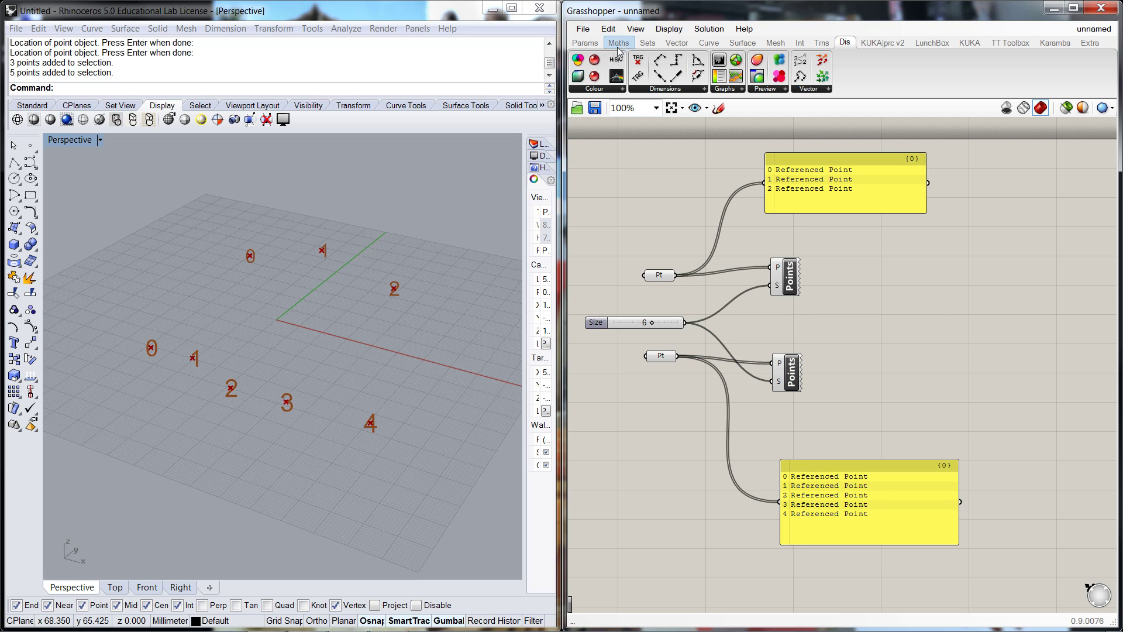
Add a Shortest List component from Sets > List and a Line component.
{"action": "left_click", "coordinate": [645, 44]}
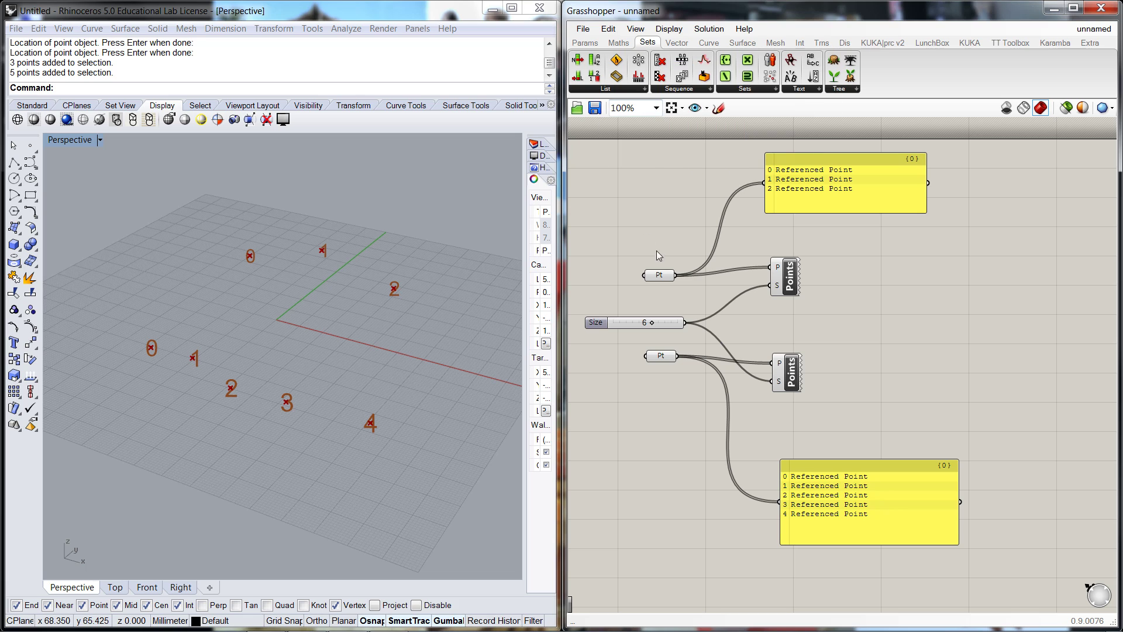
{"action": "left_click", "coordinate": [645, 90]}
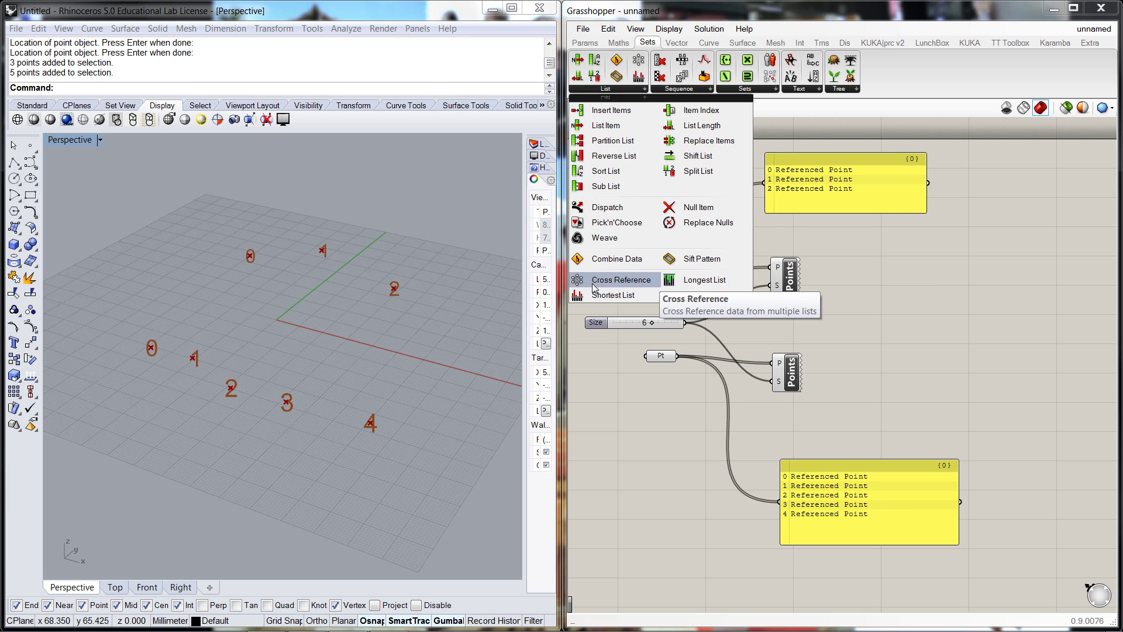
{"action": "left_click_drag", "start_coordinate": [613, 295], "coordinate": [883, 322]}
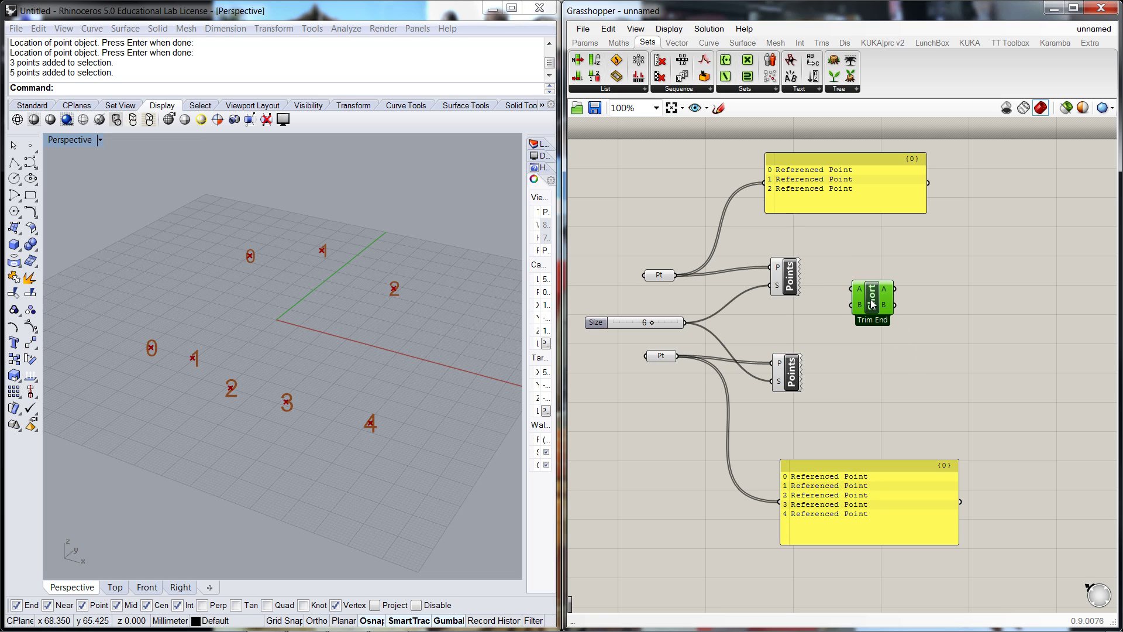
{"action": "double_click", "coordinate": [982, 316]}
{"action": "type", "text": "lin"}
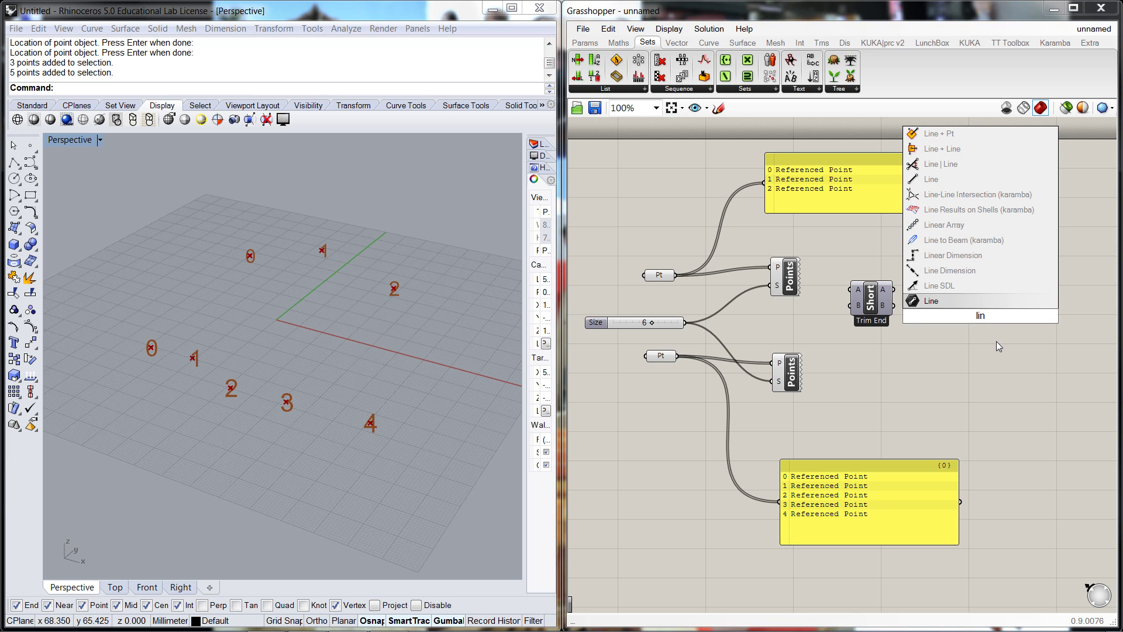
{"action": "left_click", "coordinate": [953, 180]}
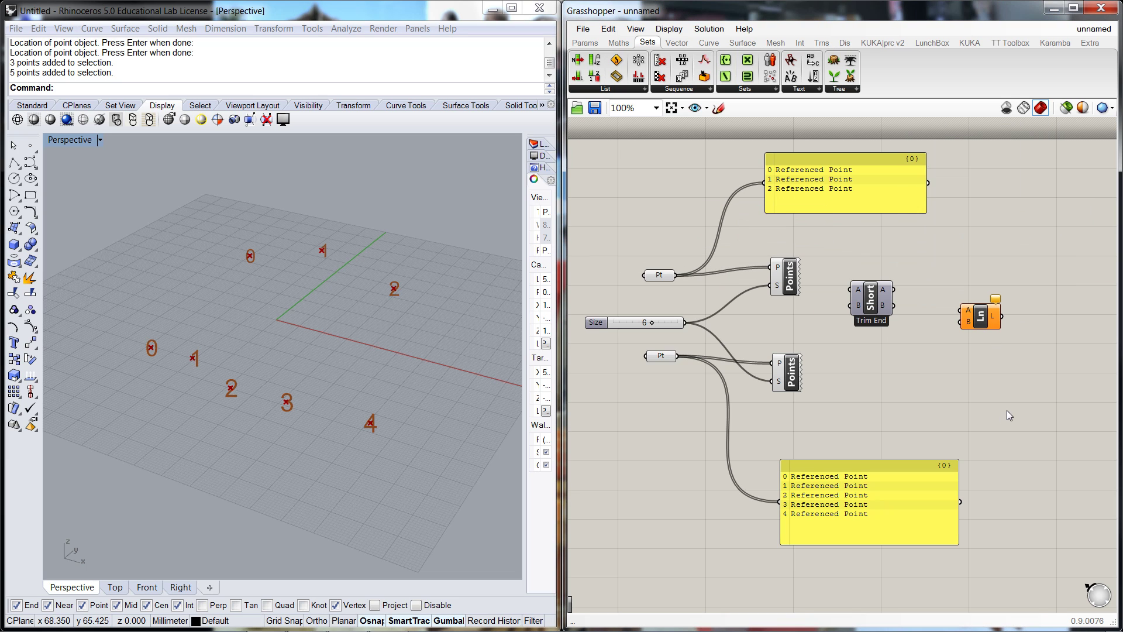
Wire the three-point set into Shortest List A and the five-point set into B, then arrange components.
{"action": "left_click_drag", "start_coordinate": [871, 301], "coordinate": [881, 320]}
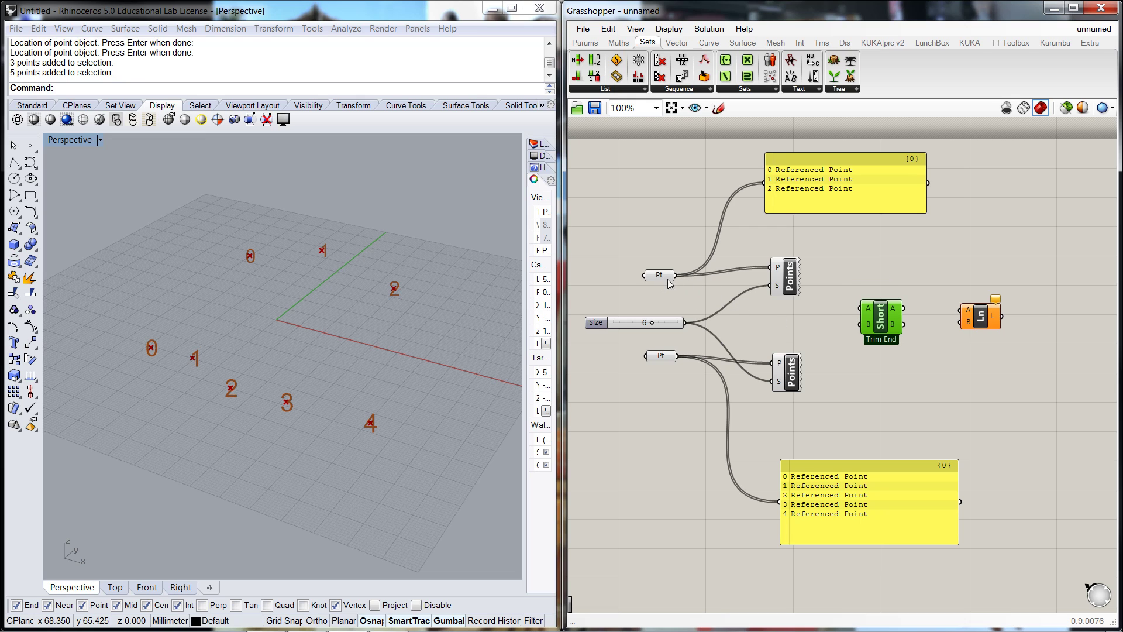
{"action": "left_click_drag", "start_coordinate": [676, 275], "coordinate": [843, 316]}
{"action": "left_click_drag", "start_coordinate": [678, 355], "coordinate": [974, 334]}
{"action": "left_click", "coordinate": [977, 358]}
{"action": "left_click_drag", "start_coordinate": [881, 333], "coordinate": [884, 326]}
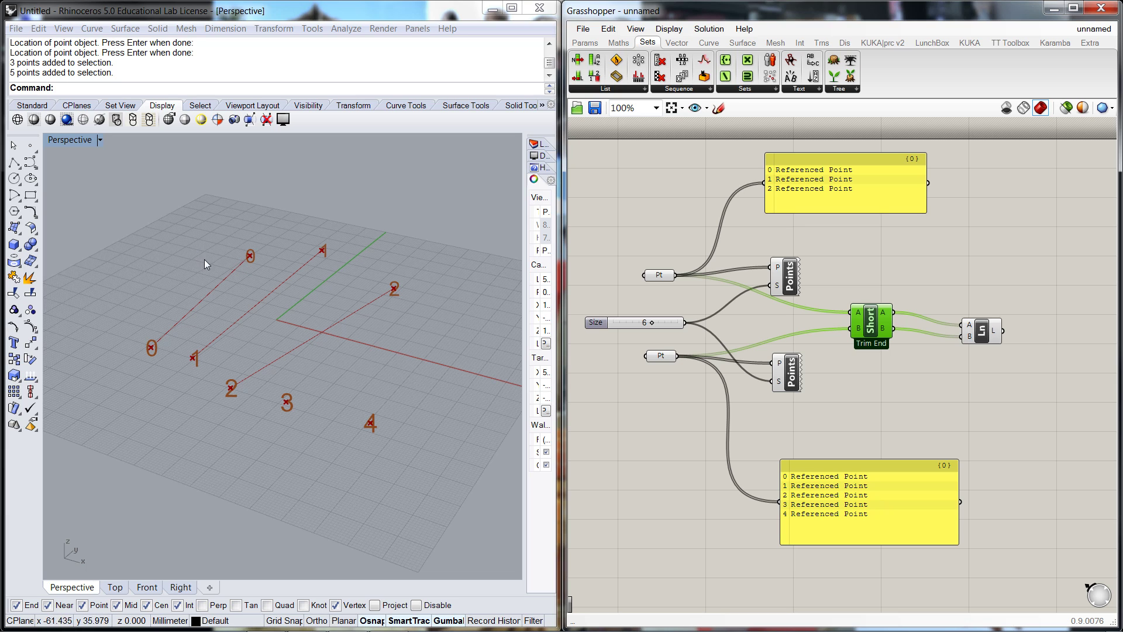
{"action": "left_click_drag", "start_coordinate": [861, 321], "coordinate": [863, 267]}
{"action": "left_click_drag", "start_coordinate": [979, 330], "coordinate": [995, 326]}
{"action": "left_click", "coordinate": [950, 359]}
Add a Longest List component from the Sets list panel.
{"action": "left_click", "coordinate": [646, 89]}
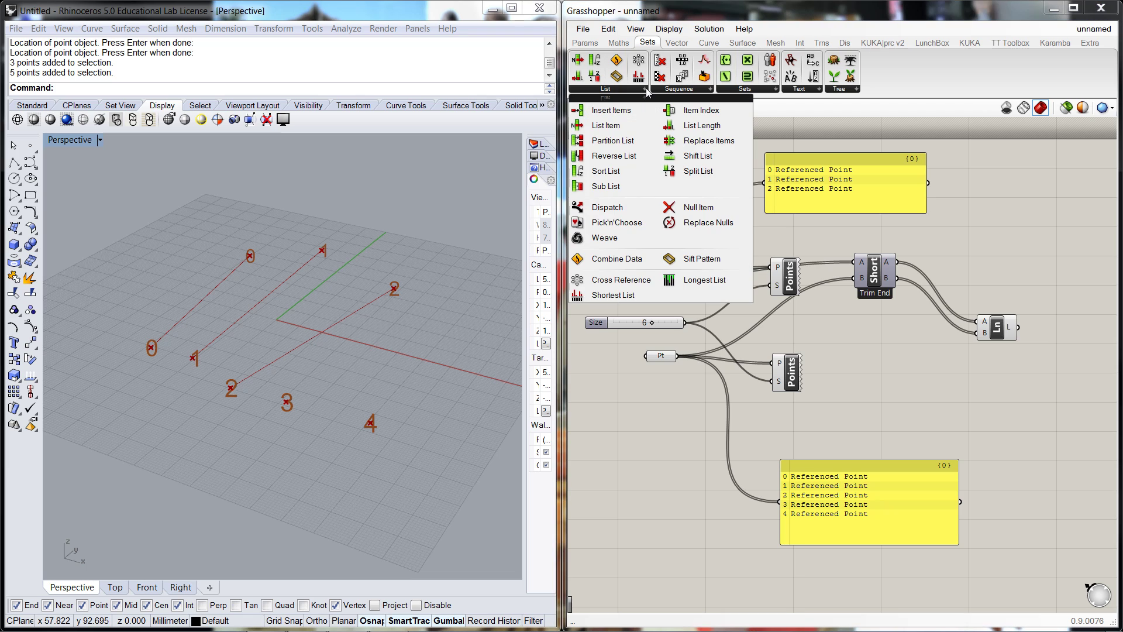
{"action": "left_click", "coordinate": [698, 280]}
{"action": "left_click", "coordinate": [876, 357]}
{"action": "left_click_drag", "start_coordinate": [889, 345], "coordinate": [896, 345]}
Wire both point sets into Longest List A and B and send its B output to the Line.
{"action": "left_click_drag", "start_coordinate": [676, 275], "coordinate": [863, 345]}
{"action": "left_click_drag", "start_coordinate": [677, 355], "coordinate": [977, 322]}
{"action": "left_click_drag", "start_coordinate": [903, 353], "coordinate": [977, 334]}
{"action": "left_click", "coordinate": [991, 380]}
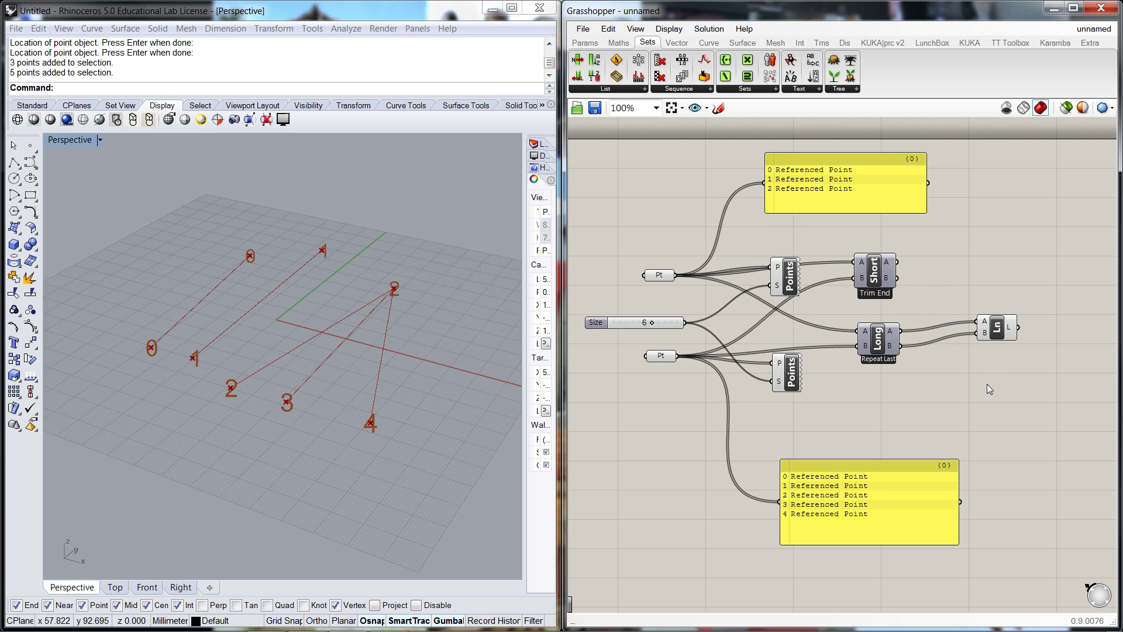
{"action": "left_click_drag", "start_coordinate": [874, 341], "coordinate": [874, 337]}
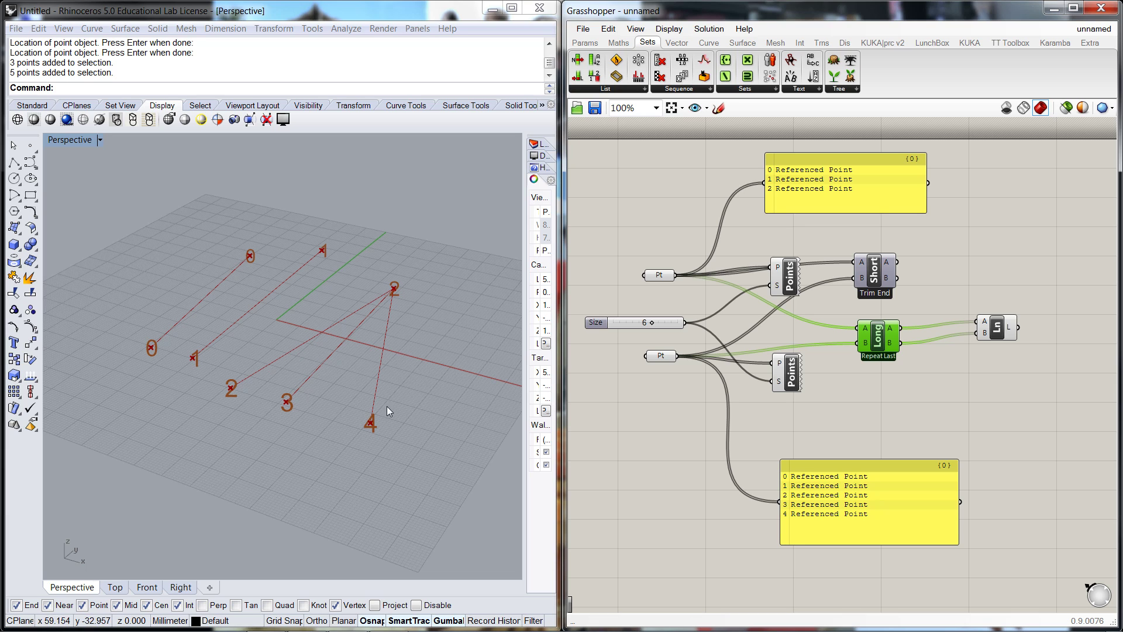
{"action": "left_click", "coordinate": [886, 385]}
Add a Cross Reference component from the Sets > List panel to the canvas.
{"action": "left_click", "coordinate": [645, 89]}
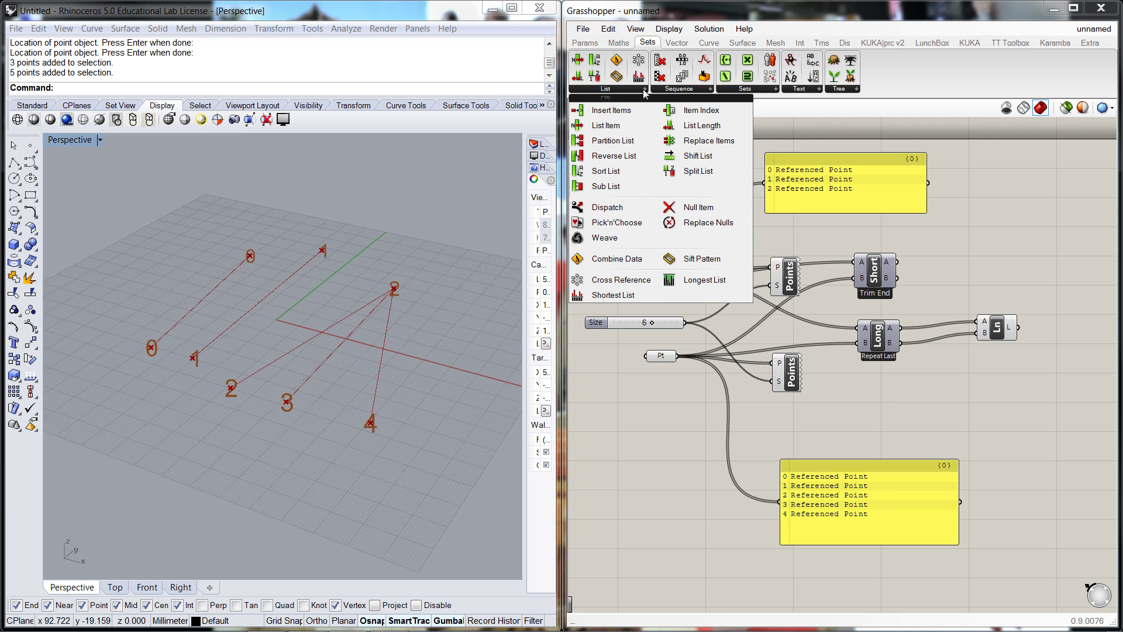
{"action": "left_click", "coordinate": [635, 280]}
{"action": "left_click", "coordinate": [849, 411]}
{"action": "left_click_drag", "start_coordinate": [856, 405], "coordinate": [878, 401]}
{"action": "left_click", "coordinate": [934, 386]}
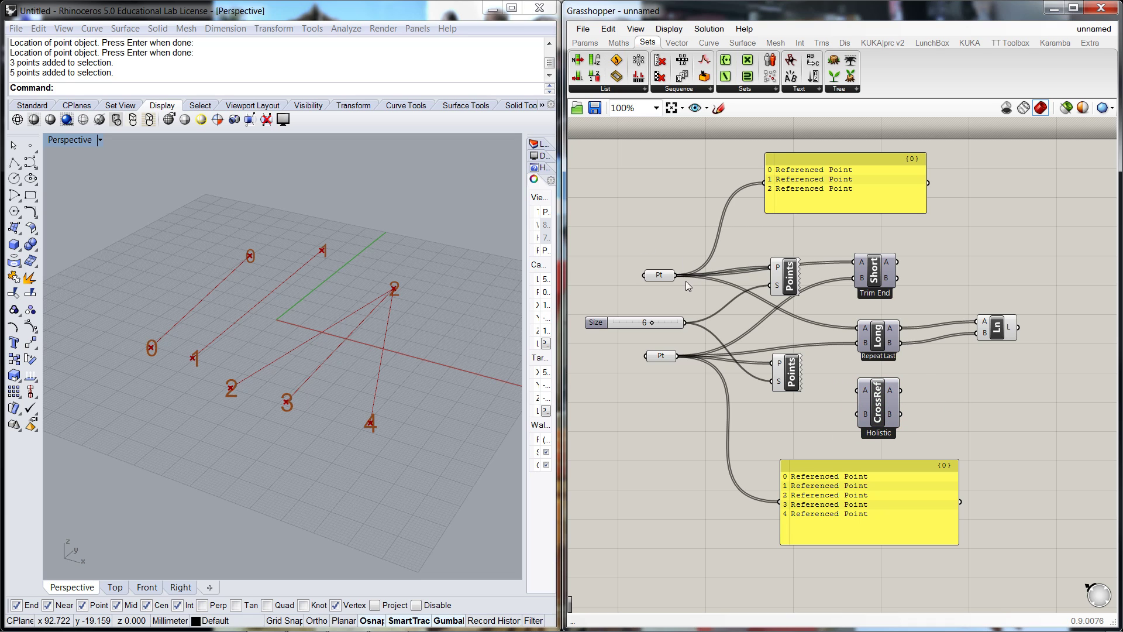
Wire the three points into Cross Reference A, the five points into B, and its output into Line.
{"action": "left_click_drag", "start_coordinate": [677, 274], "coordinate": [858, 390]}
{"action": "left_click_drag", "start_coordinate": [733, 396], "coordinate": [979, 321]}
{"action": "left_click", "coordinate": [910, 390]}
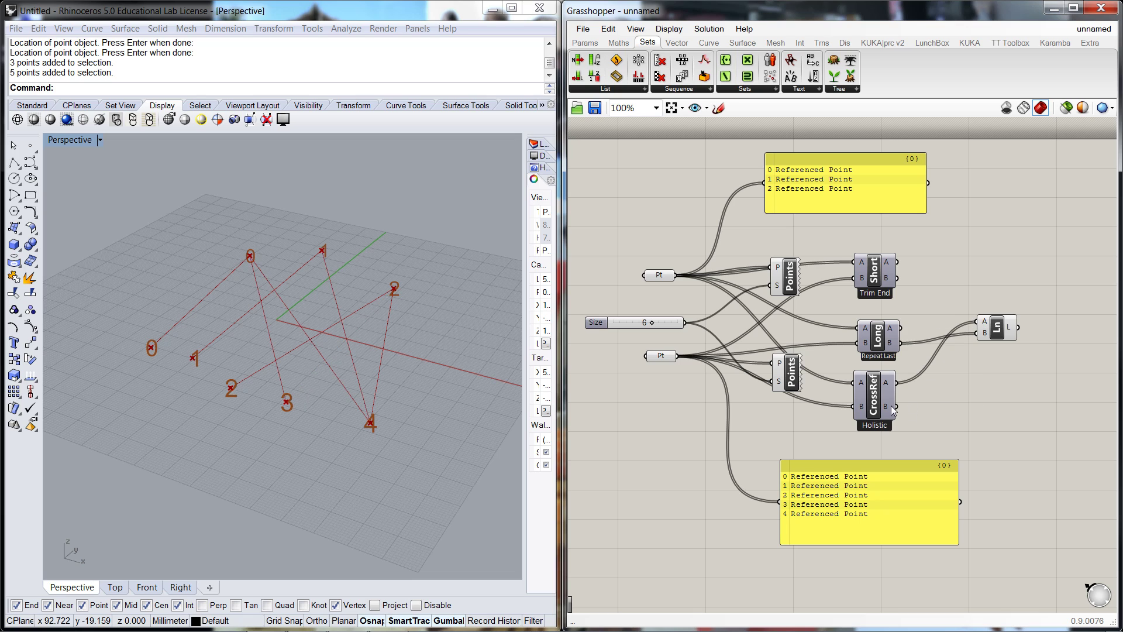
{"action": "left_click_drag", "start_coordinate": [893, 407], "coordinate": [978, 334]}
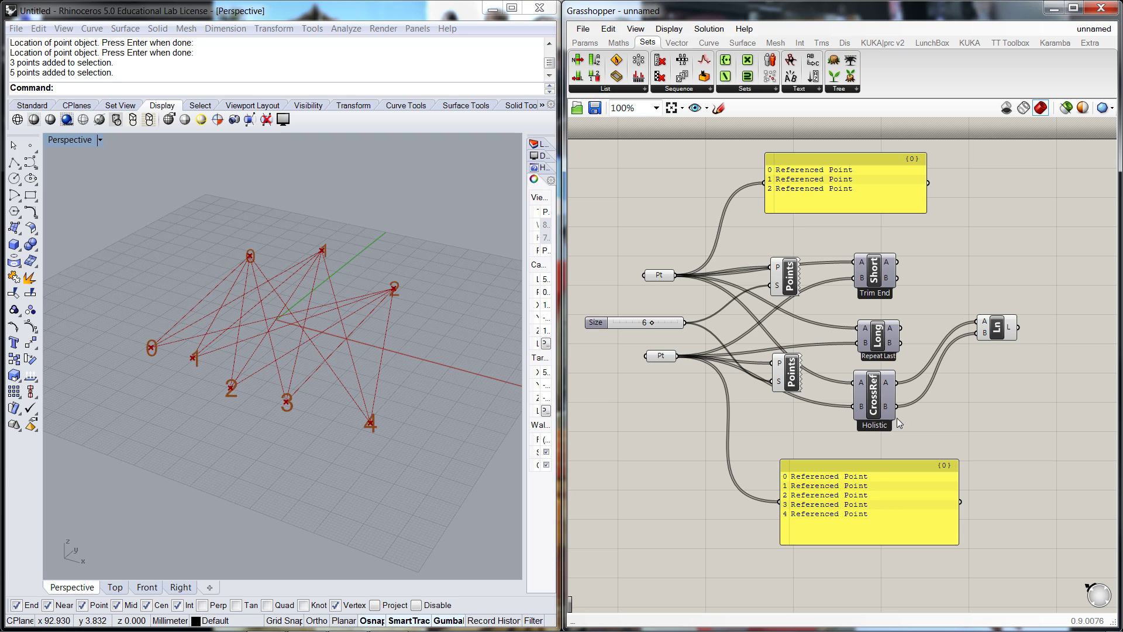
{"action": "left_click_drag", "start_coordinate": [876, 466], "coordinate": [880, 514]}
Connect Short's A and B outputs to the Ln component's start and end inputs.
{"action": "scroll", "coordinate": [878, 280], "scroll_direction": "down", "scroll_amount": 1}
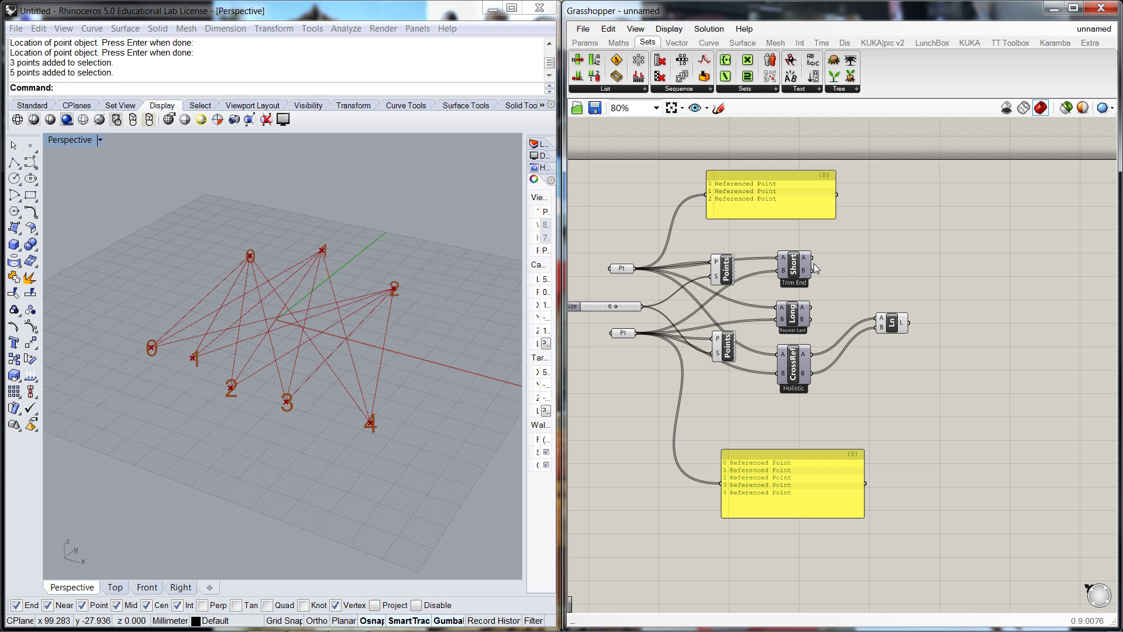
{"action": "left_click_drag", "start_coordinate": [865, 308], "coordinate": [877, 317]}
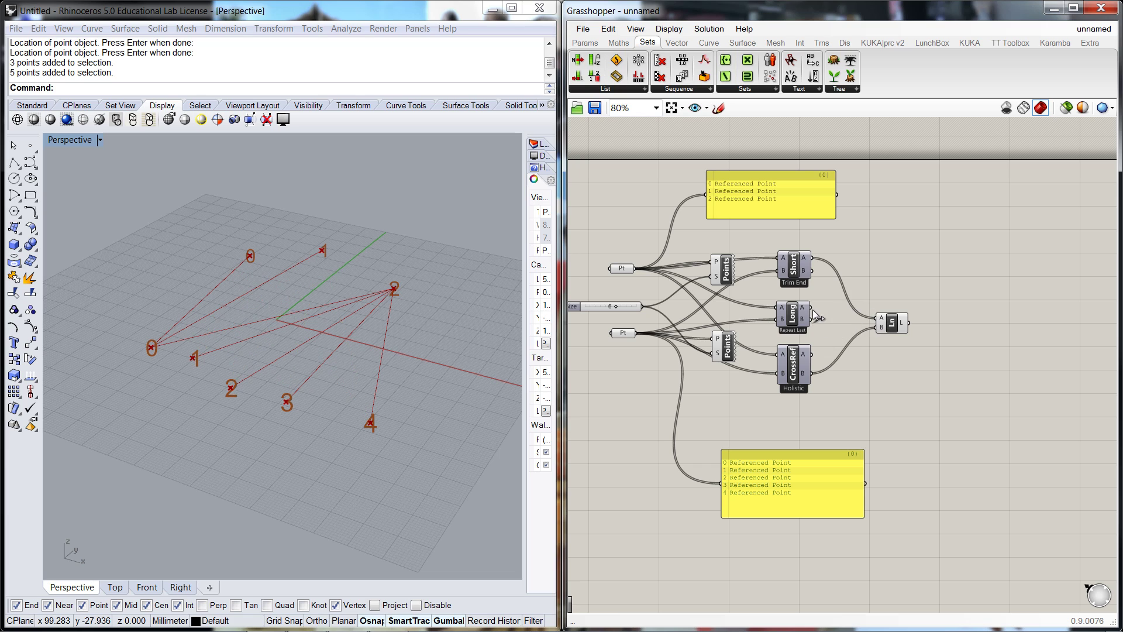
{"action": "left_click_drag", "start_coordinate": [812, 270], "coordinate": [890, 317]}
{"action": "left_click", "coordinate": [911, 372]}
{"action": "right_click_drag", "start_coordinate": [922, 383], "coordinate": [913, 410]}
{"action": "left_click_drag", "start_coordinate": [889, 345], "coordinate": [870, 329]}
{"action": "left_click", "coordinate": [886, 346]}
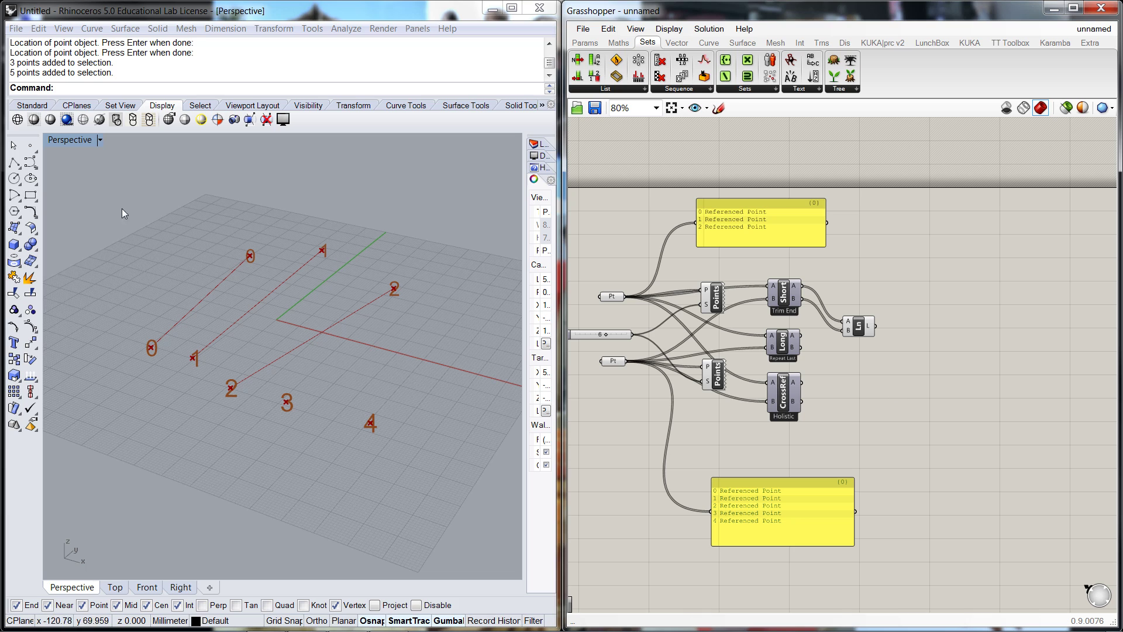
Add a Move component and feed the Ln lines into its geometry input.
{"action": "double_click", "coordinate": [940, 344]}
{"action": "type", "text": "mob"}
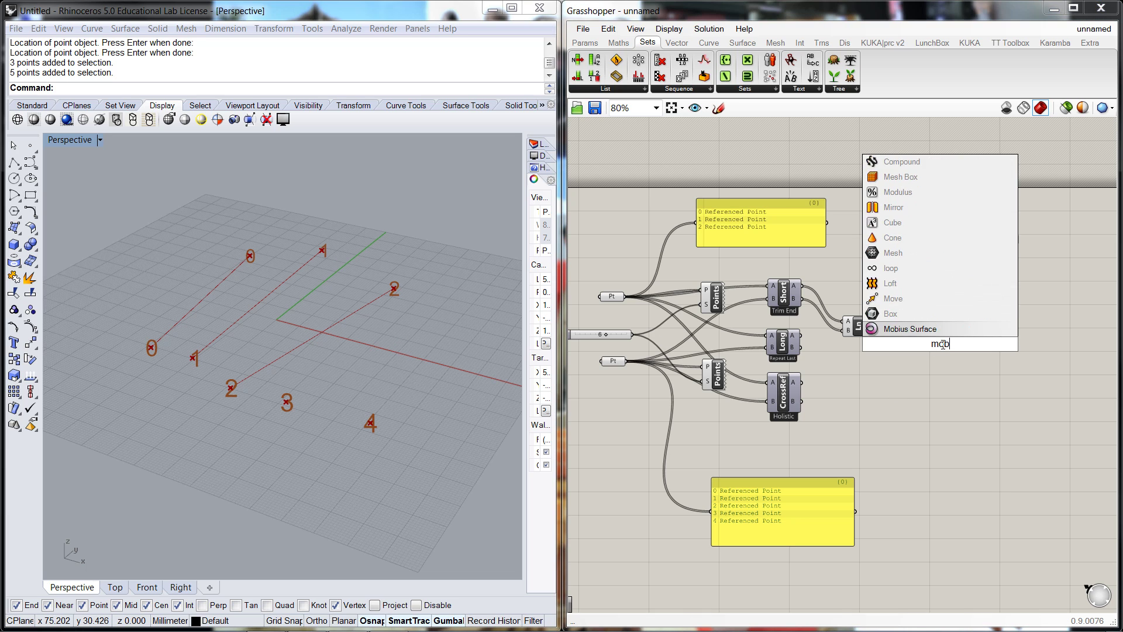
{"action": "key", "text": "BackSpace"}
{"action": "type", "text": "v"}
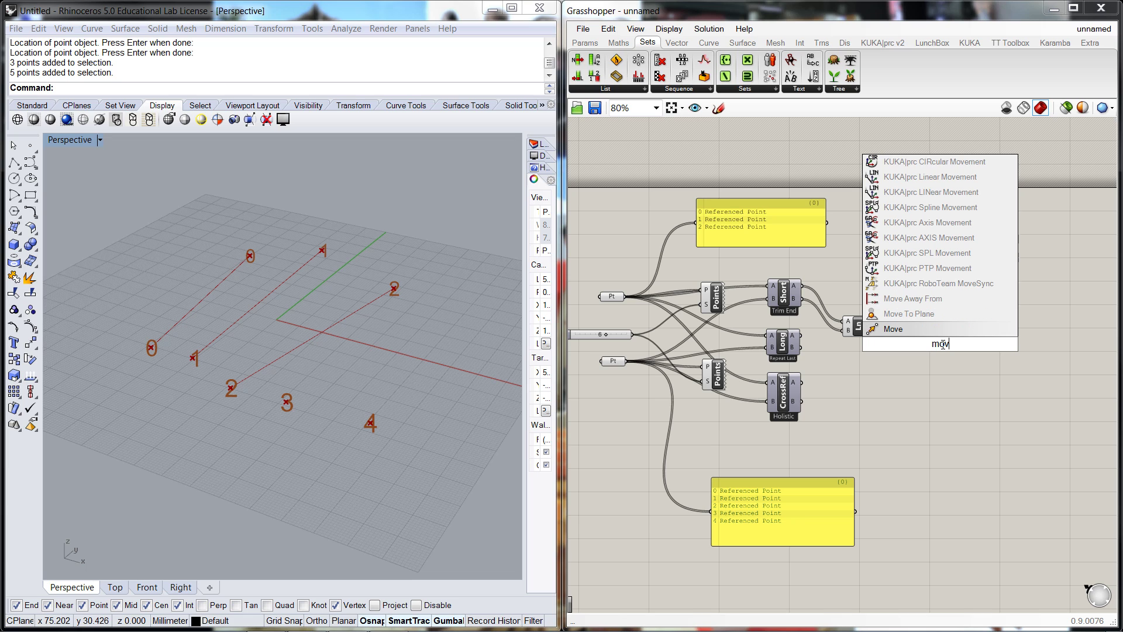
{"action": "left_click", "coordinate": [894, 329]}
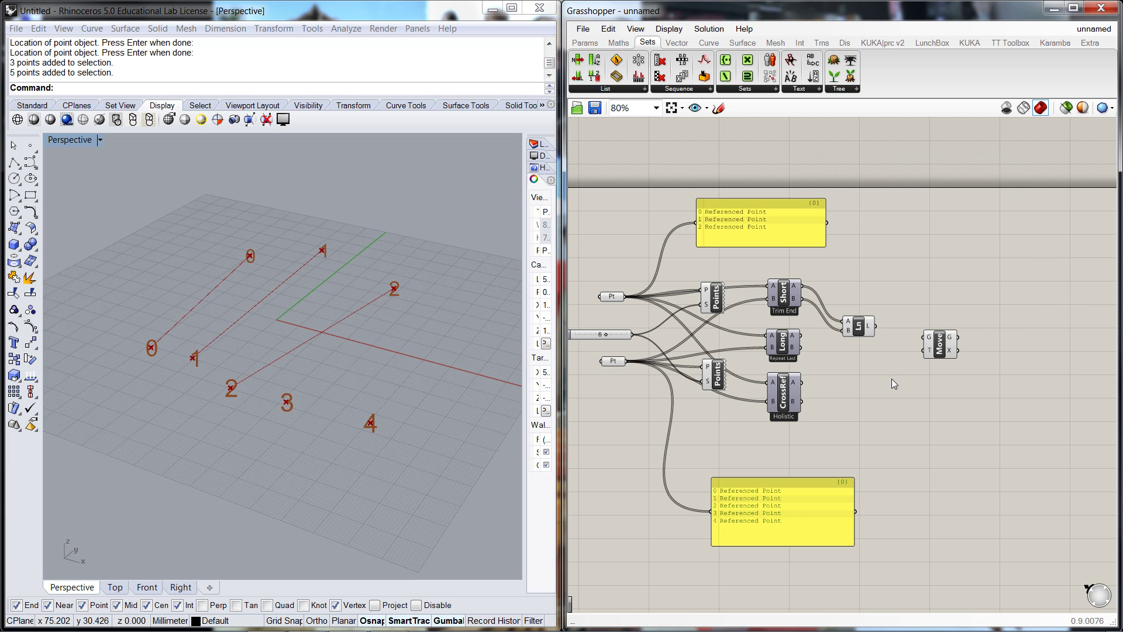
{"action": "left_click_drag", "start_coordinate": [941, 354], "coordinate": [937, 360]}
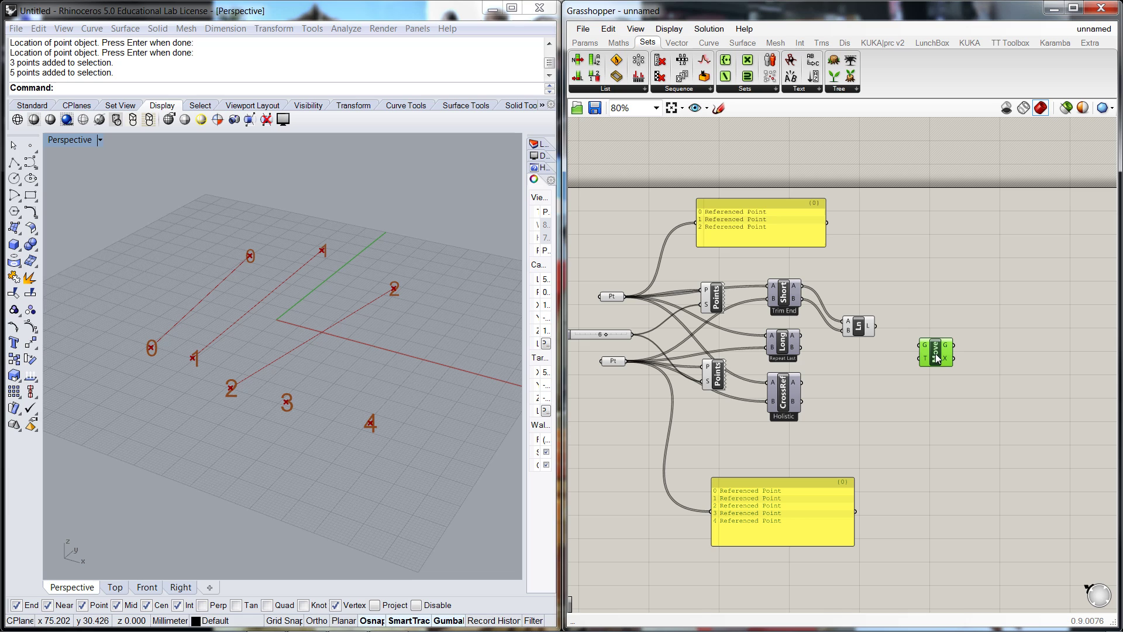
{"action": "double_click", "coordinate": [914, 387]}
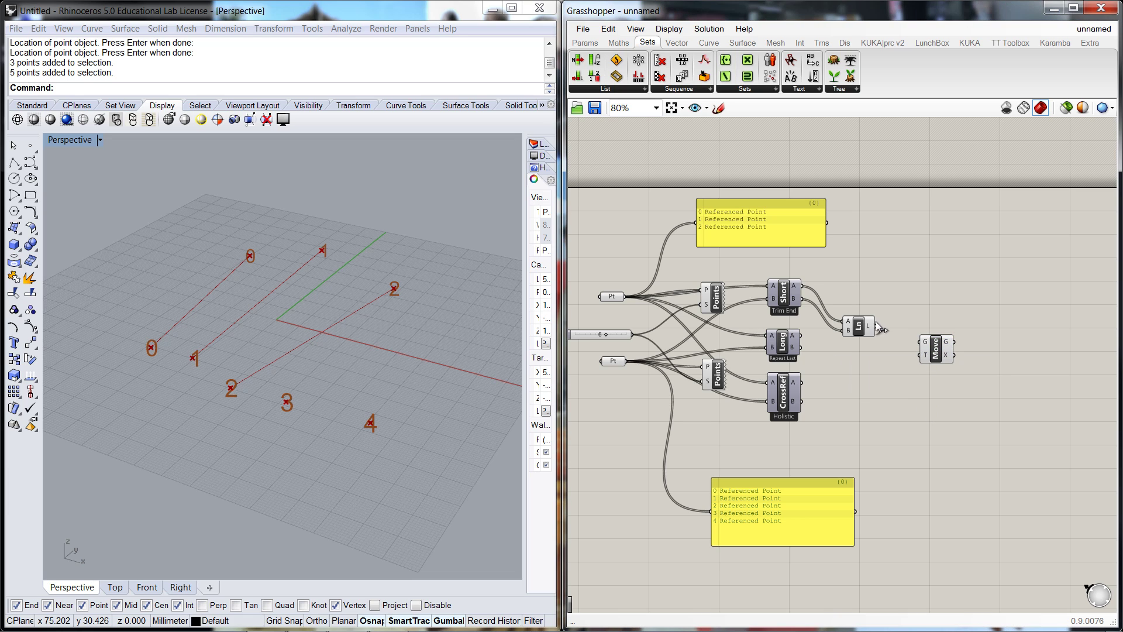
{"action": "left_click_drag", "start_coordinate": [901, 332], "coordinate": [921, 342]}
{"action": "mouse_move", "coordinate": [927, 357]}
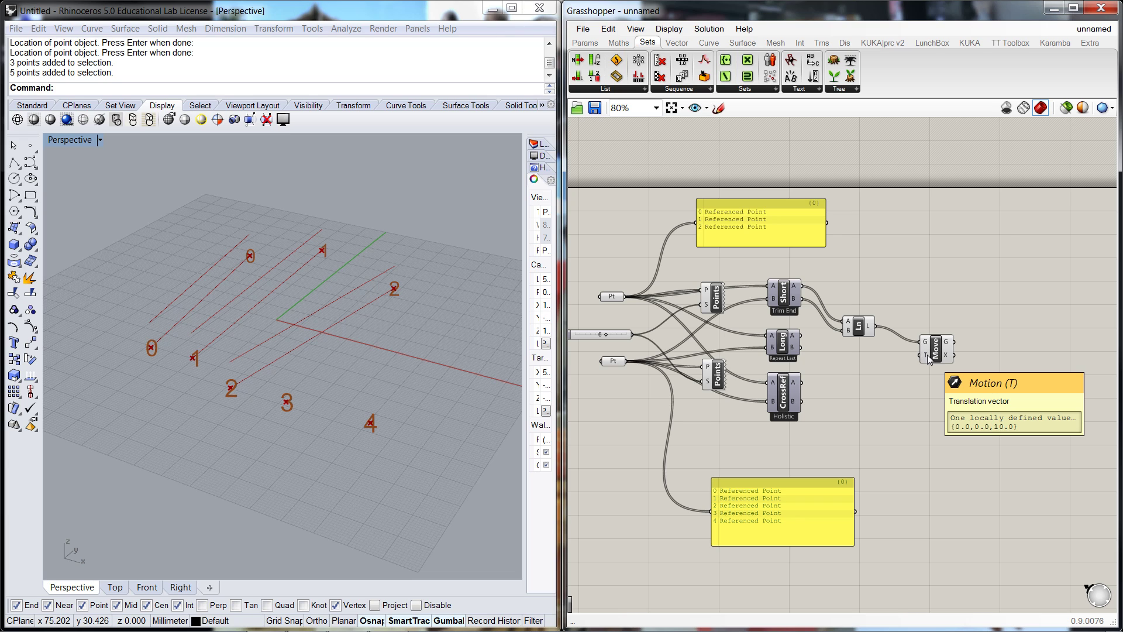
Create a number slider set to 5 below the Long component.
{"action": "double_click", "coordinate": [919, 404]}
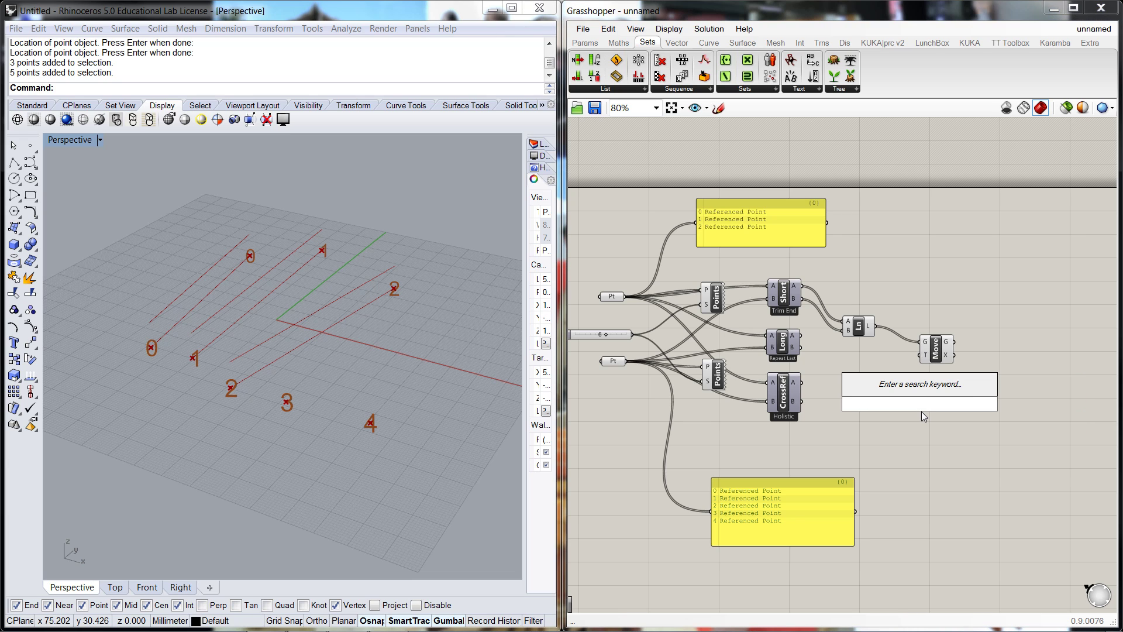
{"action": "type", "text": "5"}
{"action": "key", "text": "Return"}
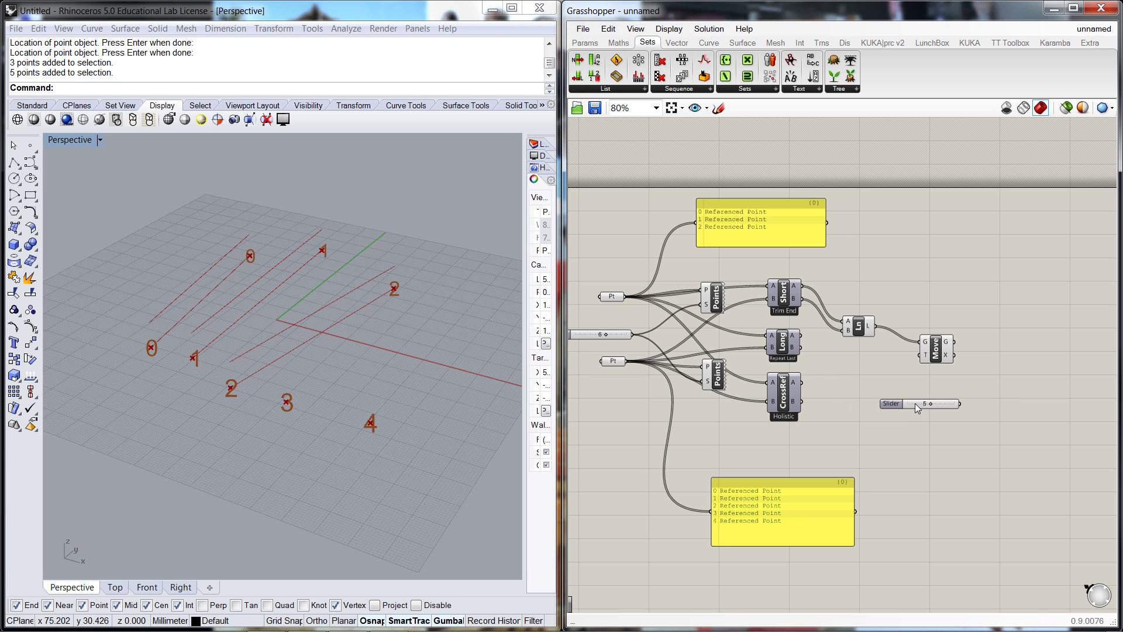
{"action": "left_click_drag", "start_coordinate": [900, 404], "coordinate": [810, 364]}
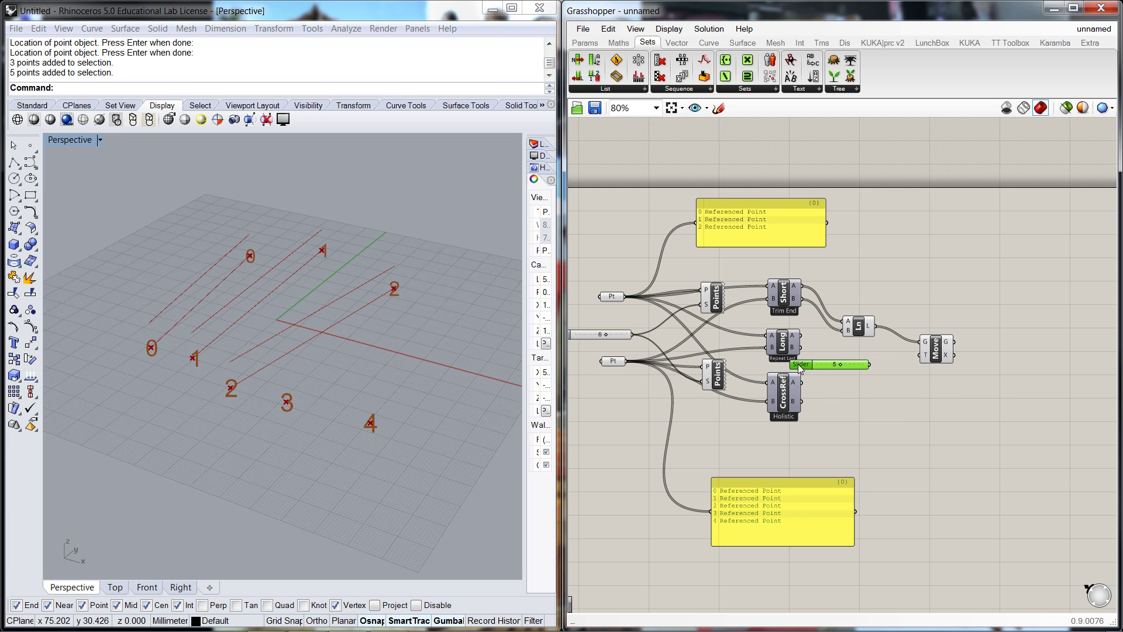
Name the slider 'Move Copy Distance' and arrange it beside the Move component.
{"action": "double_click", "coordinate": [801, 365]}
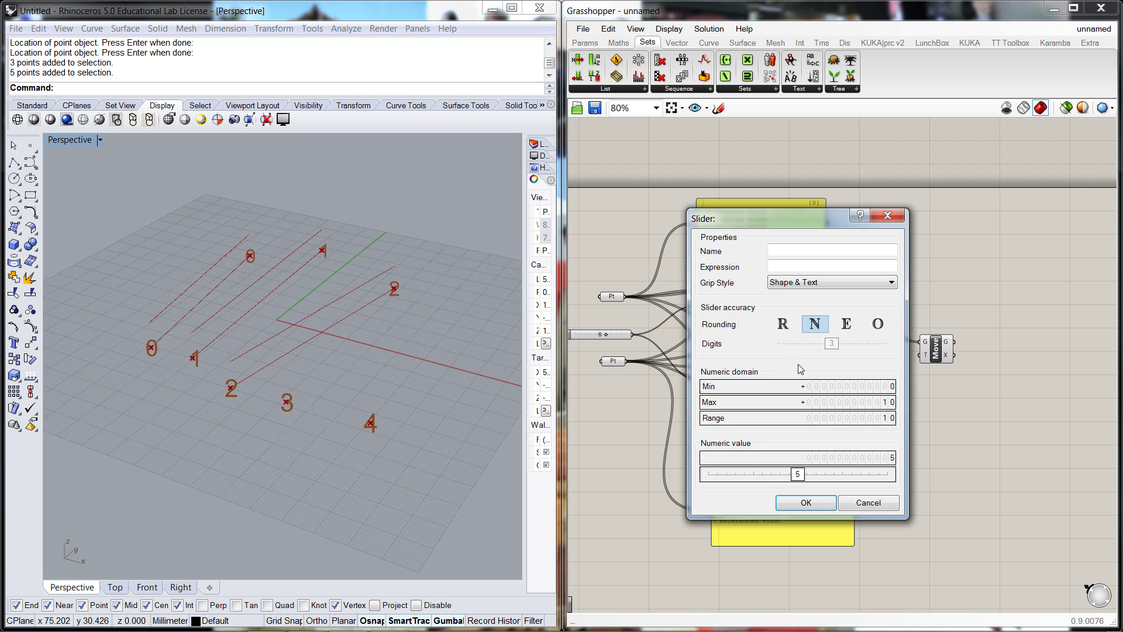
{"action": "left_click", "coordinate": [799, 250]}
{"action": "type", "text": "Move Copy Distance"}
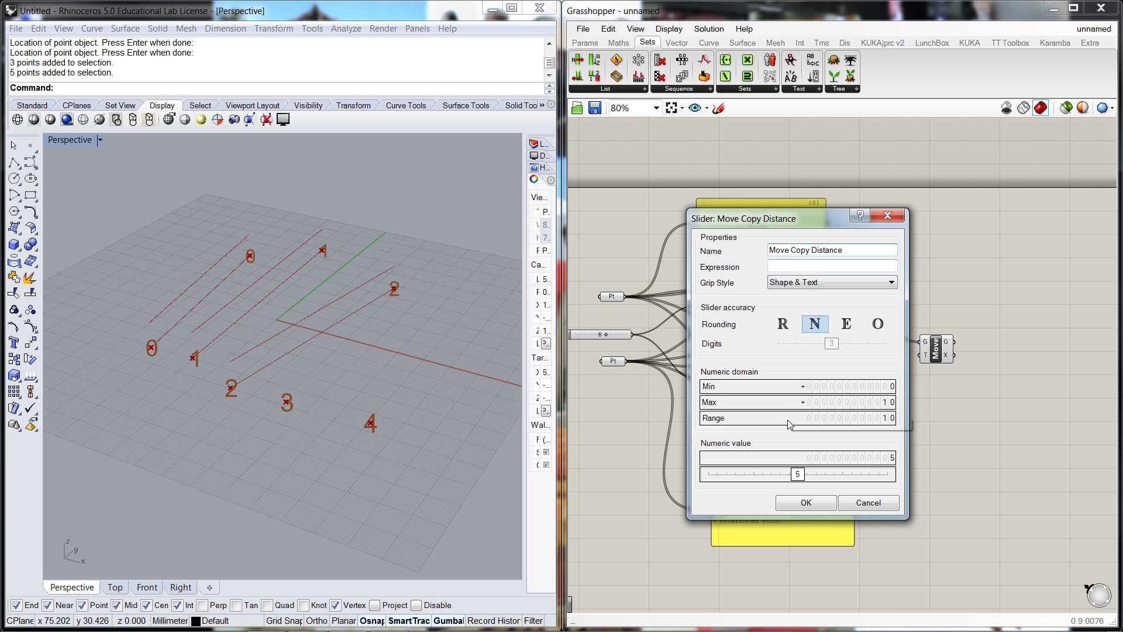
{"action": "left_click", "coordinate": [806, 504]}
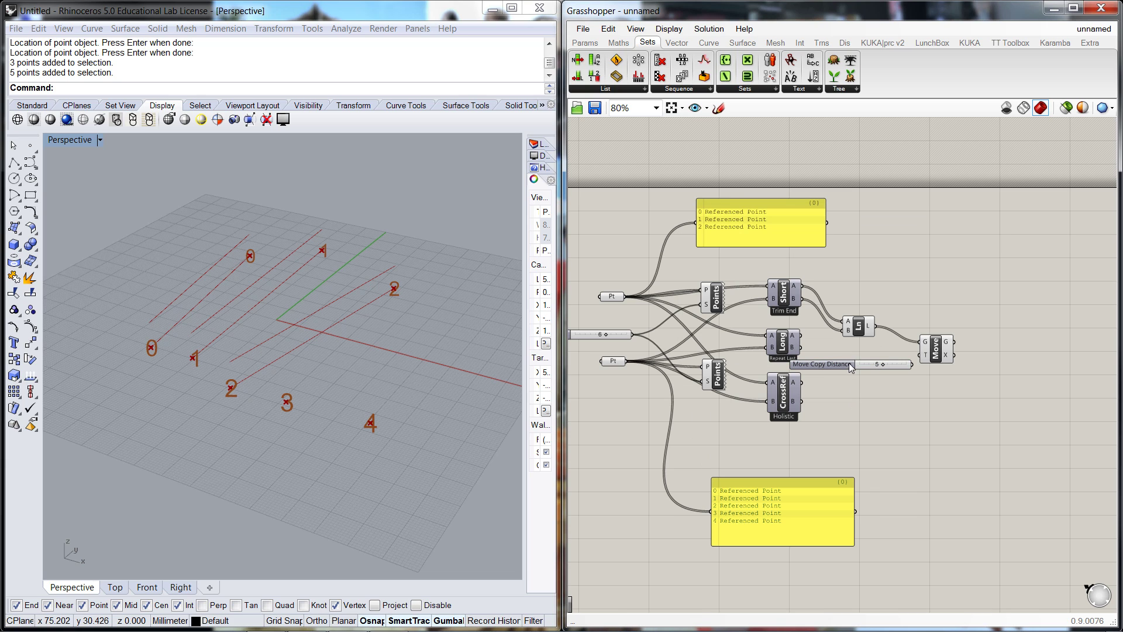
{"action": "left_click_drag", "start_coordinate": [848, 363], "coordinate": [837, 364]}
{"action": "left_click_drag", "start_coordinate": [936, 350], "coordinate": [979, 353]}
{"action": "left_click", "coordinate": [981, 407]}
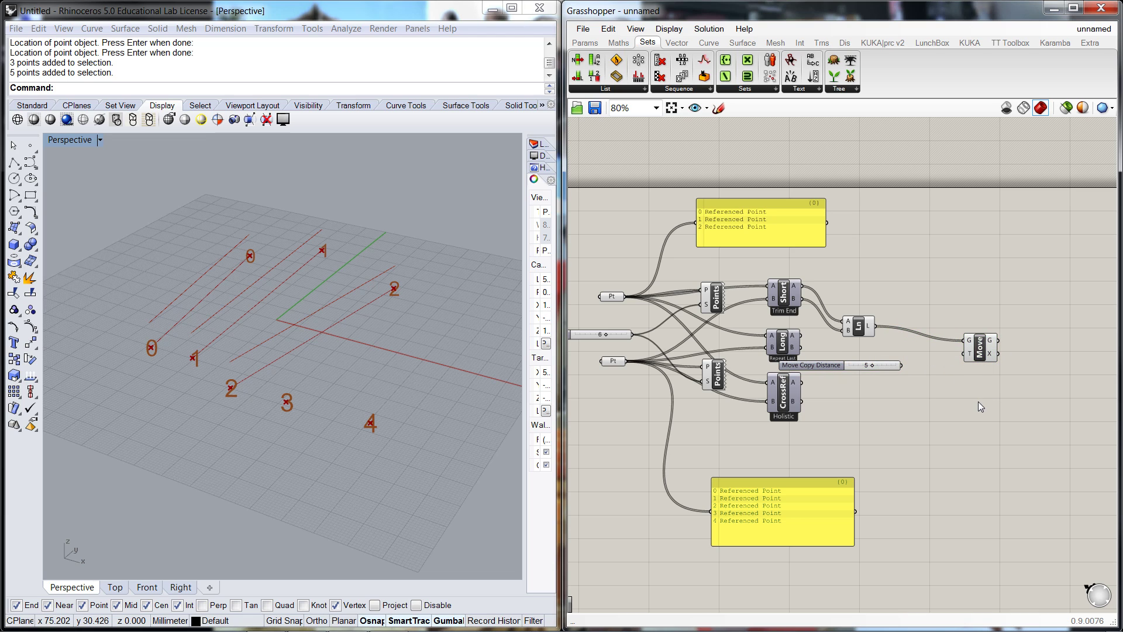
Add a Unit Z component driven by the Move Copy Distance slider, raised to 10.
{"action": "double_click", "coordinate": [927, 419]}
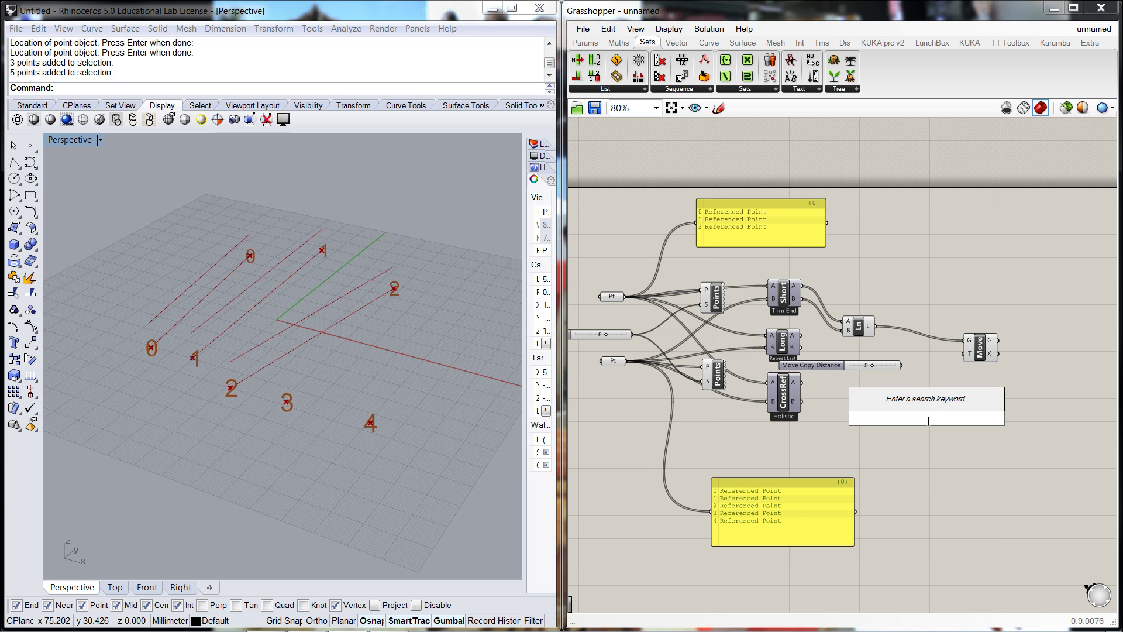
{"action": "type", "text": "unit z"}
{"action": "key", "text": "Return"}
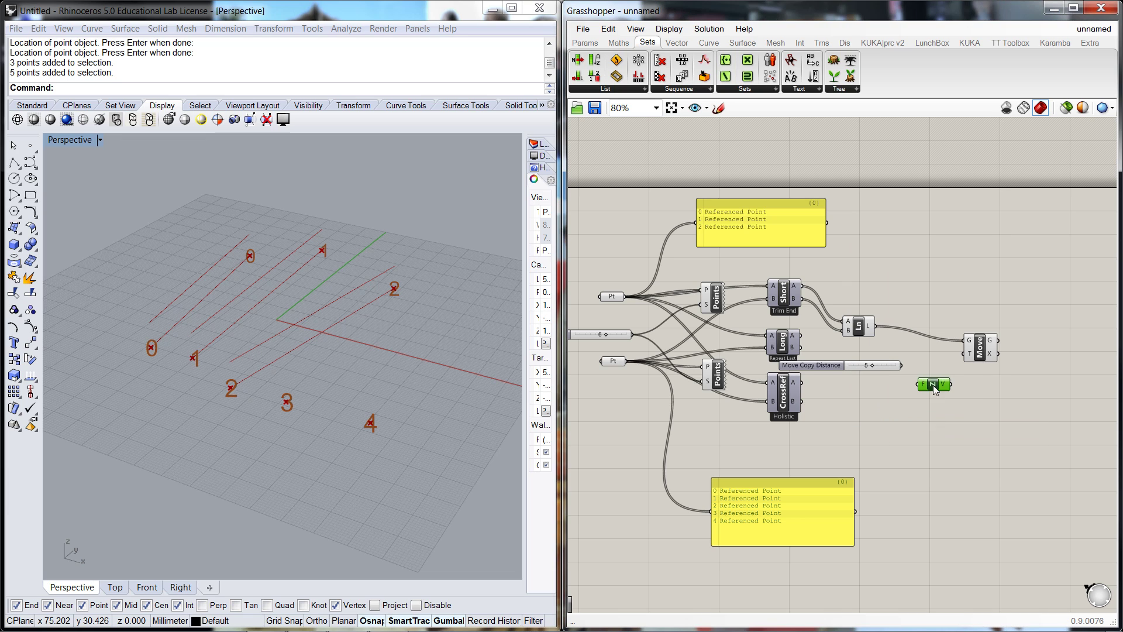
{"action": "scroll", "coordinate": [933, 380], "scroll_direction": "up", "scroll_amount": 2}
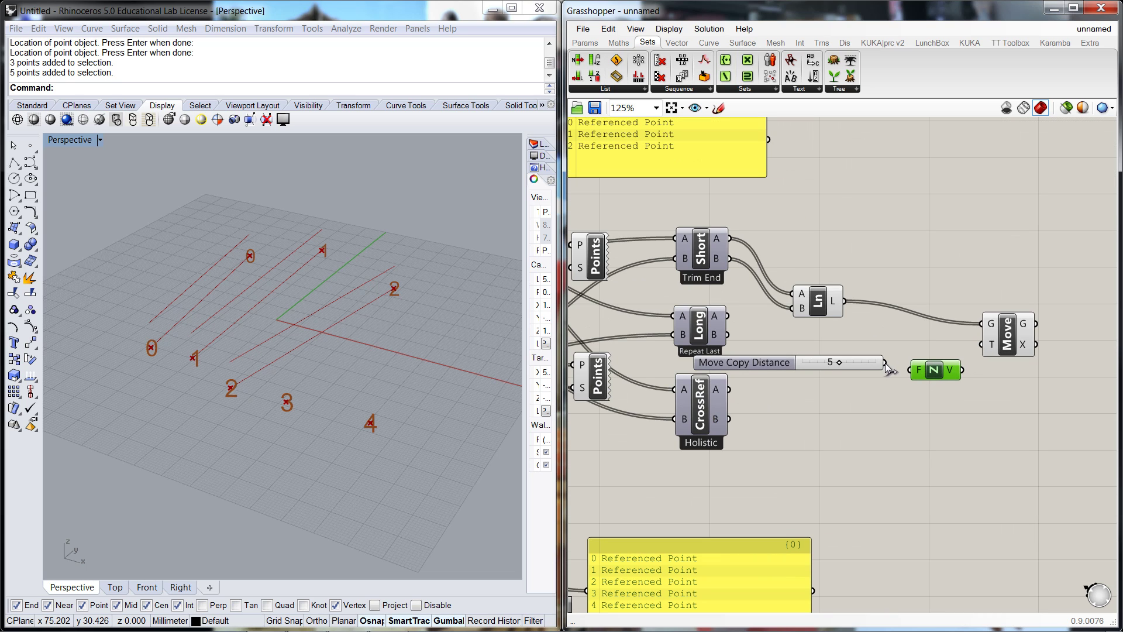
{"action": "left_click_drag", "start_coordinate": [884, 363], "coordinate": [981, 345]}
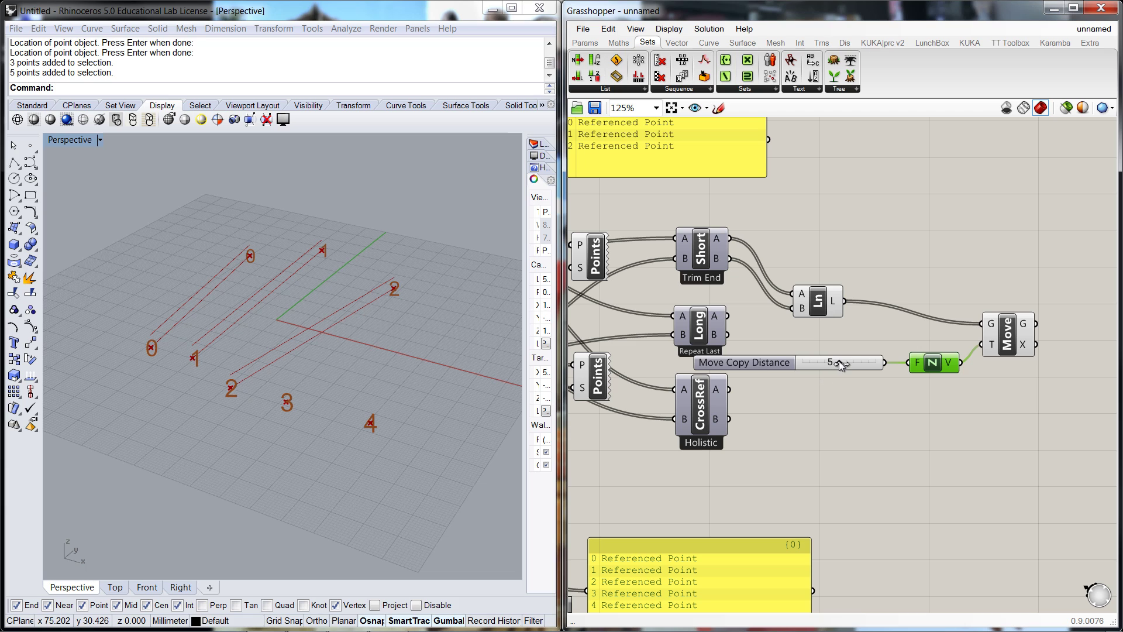
{"action": "left_click_drag", "start_coordinate": [839, 362], "coordinate": [876, 367]}
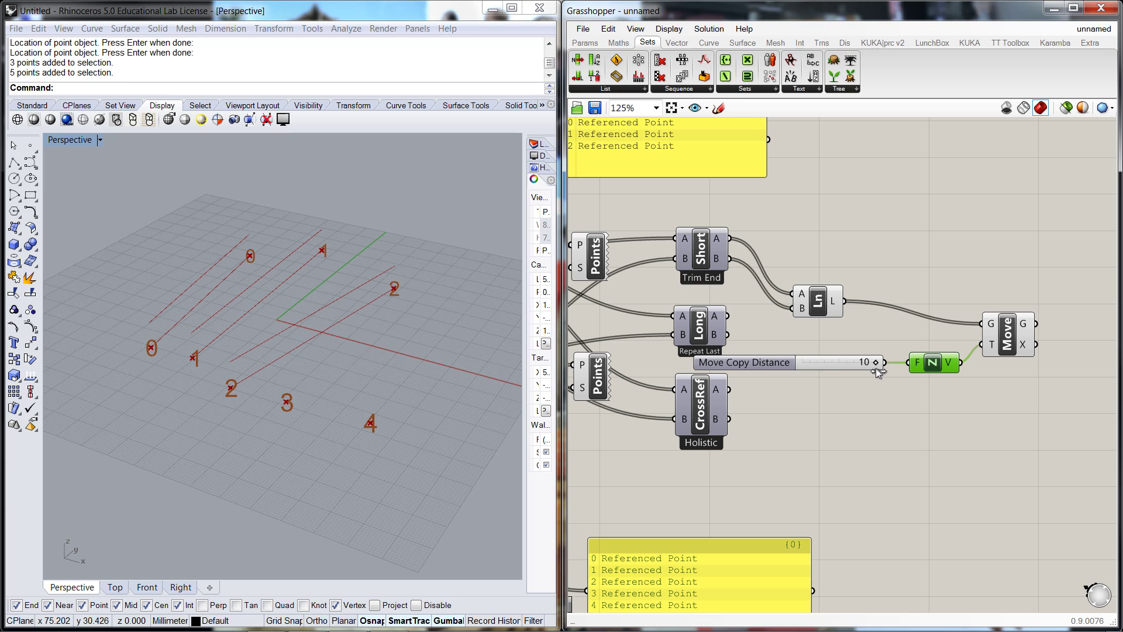
Set the slider maximum to 100, increase the distance to 34, and check the raised lines.
{"action": "double_click", "coordinate": [747, 362]}
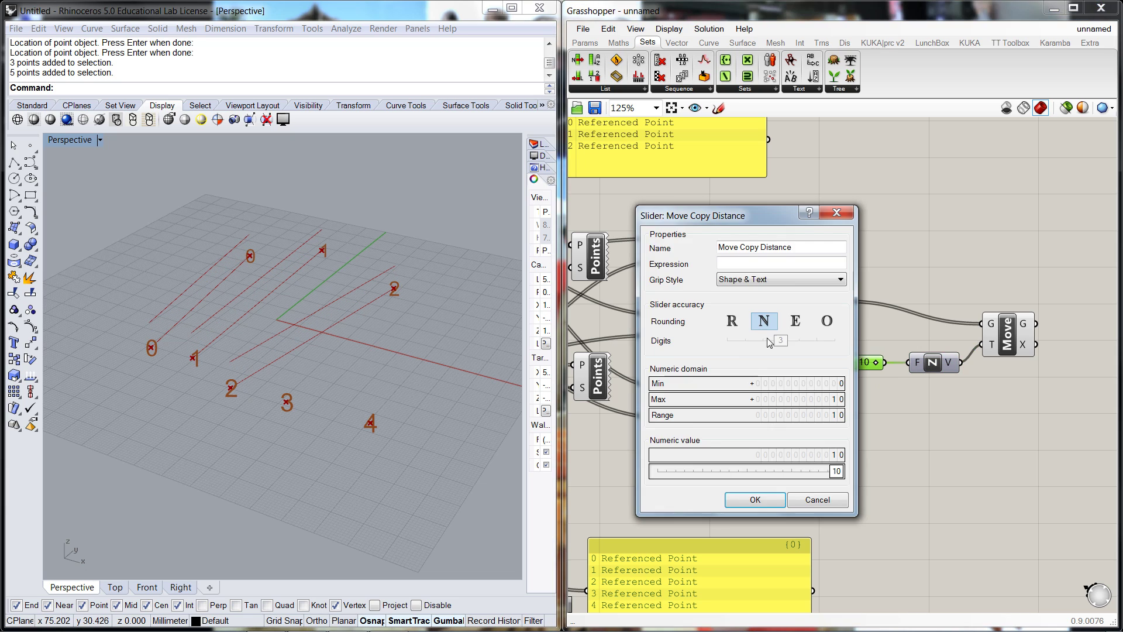
{"action": "double_click", "coordinate": [785, 399]}
{"action": "type", "text": "100"}
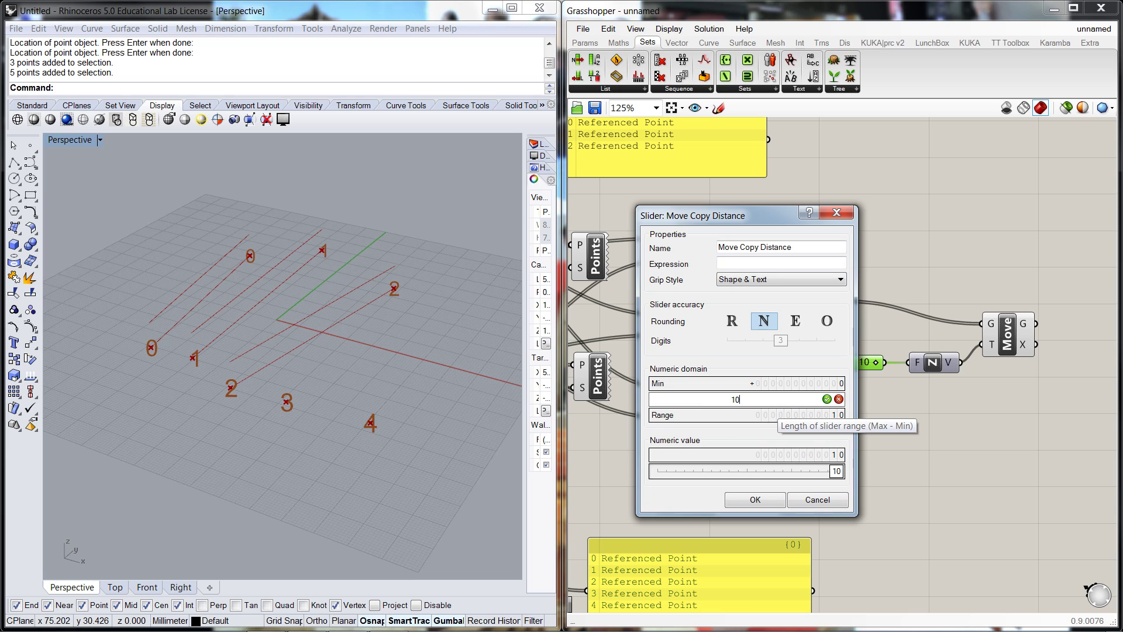
{"action": "left_click", "coordinate": [755, 499]}
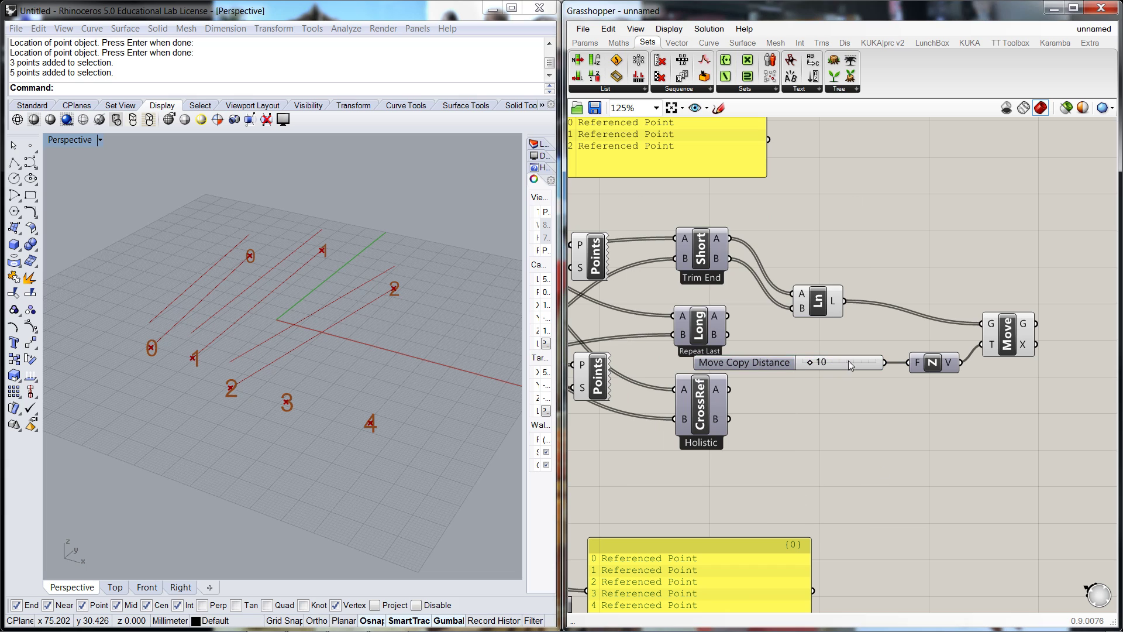
{"action": "left_click_drag", "start_coordinate": [809, 359], "coordinate": [828, 361]}
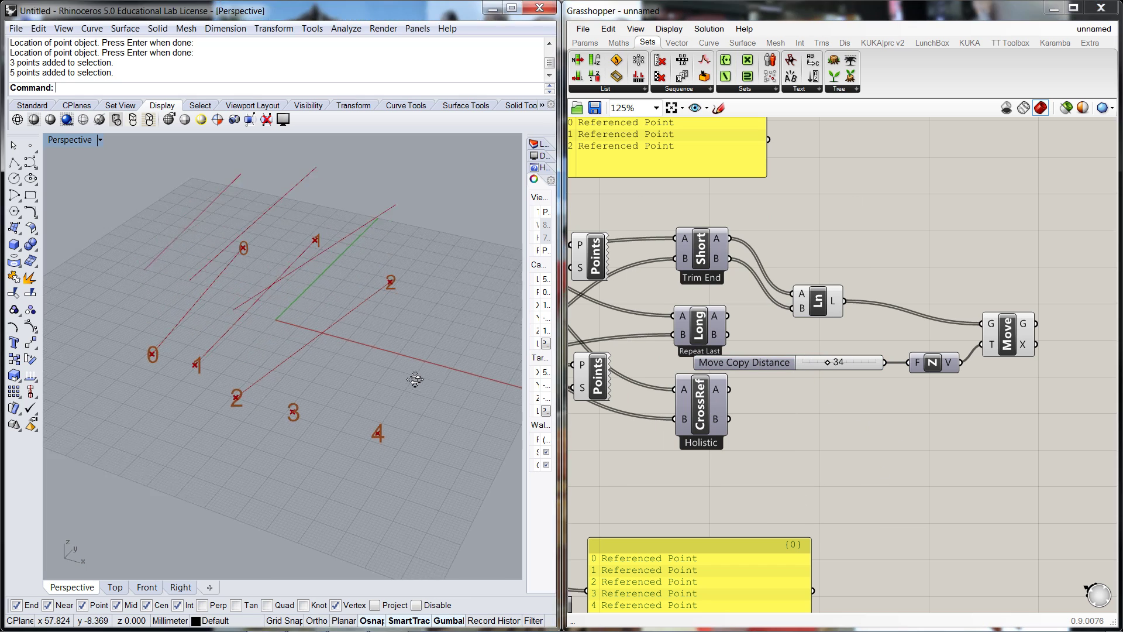
{"action": "right_click_drag", "start_coordinate": [413, 384], "coordinate": [419, 381]}
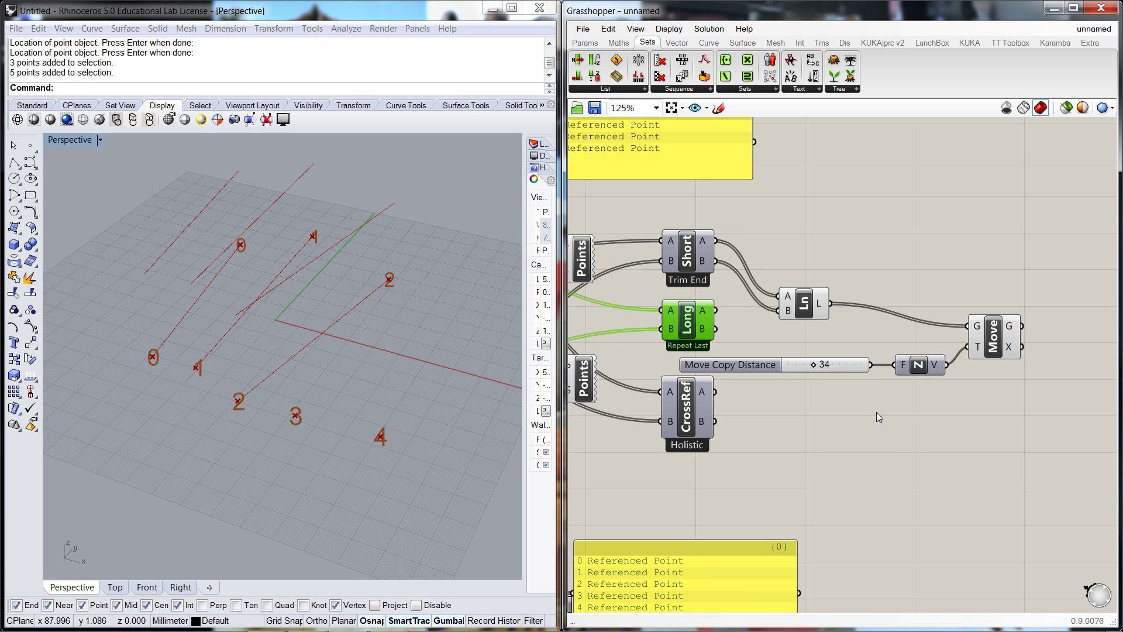
{"action": "scroll", "coordinate": [876, 412], "scroll_direction": "down", "scroll_amount": 2}
{"action": "right_click_drag", "start_coordinate": [867, 420], "coordinate": [806, 415]}
{"action": "left_click", "coordinate": [888, 354]}
{"action": "left_click", "coordinate": [904, 466]}
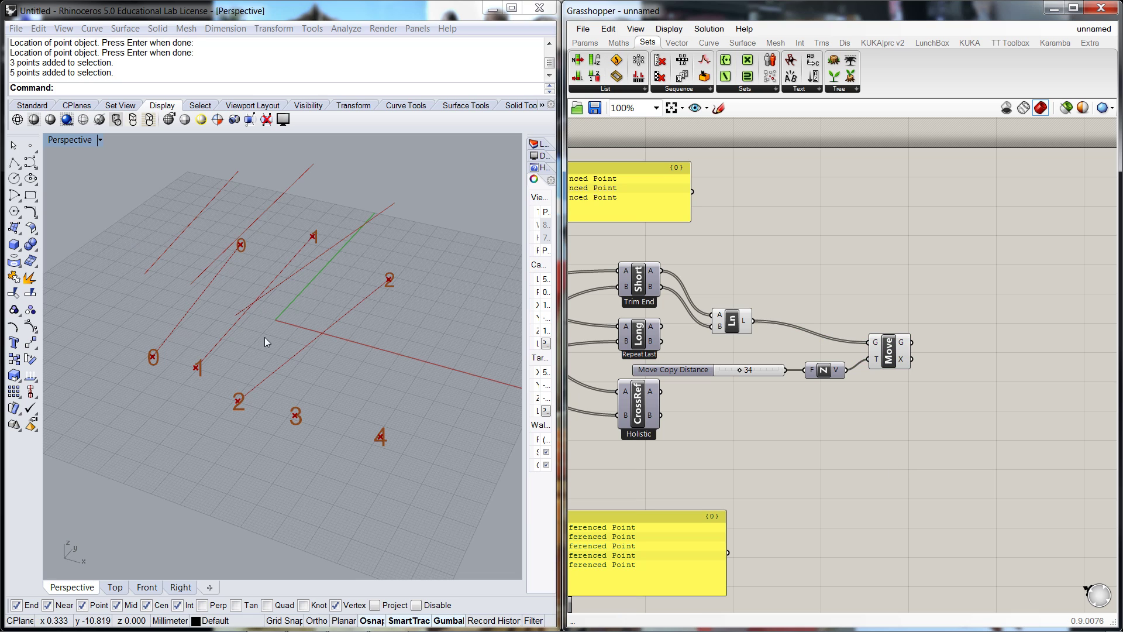
{"action": "right_click_drag", "start_coordinate": [912, 425], "coordinate": [784, 433]}
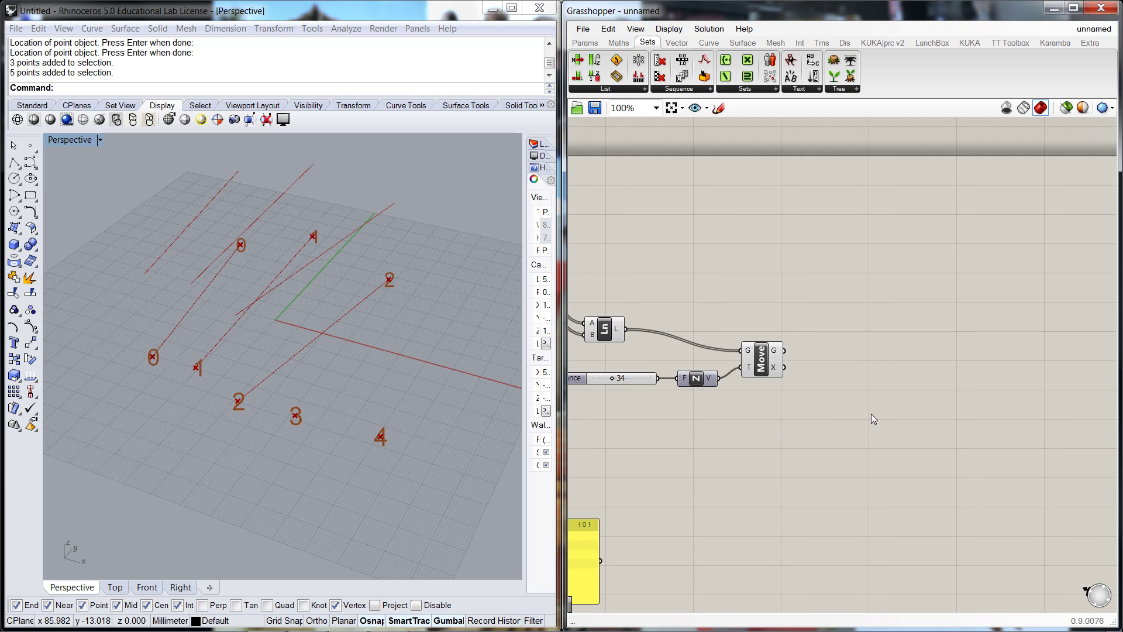
Add a Curve parameter and feed the moved lines into it.
{"action": "double_click", "coordinate": [875, 361]}
{"action": "type", "text": "cr"}
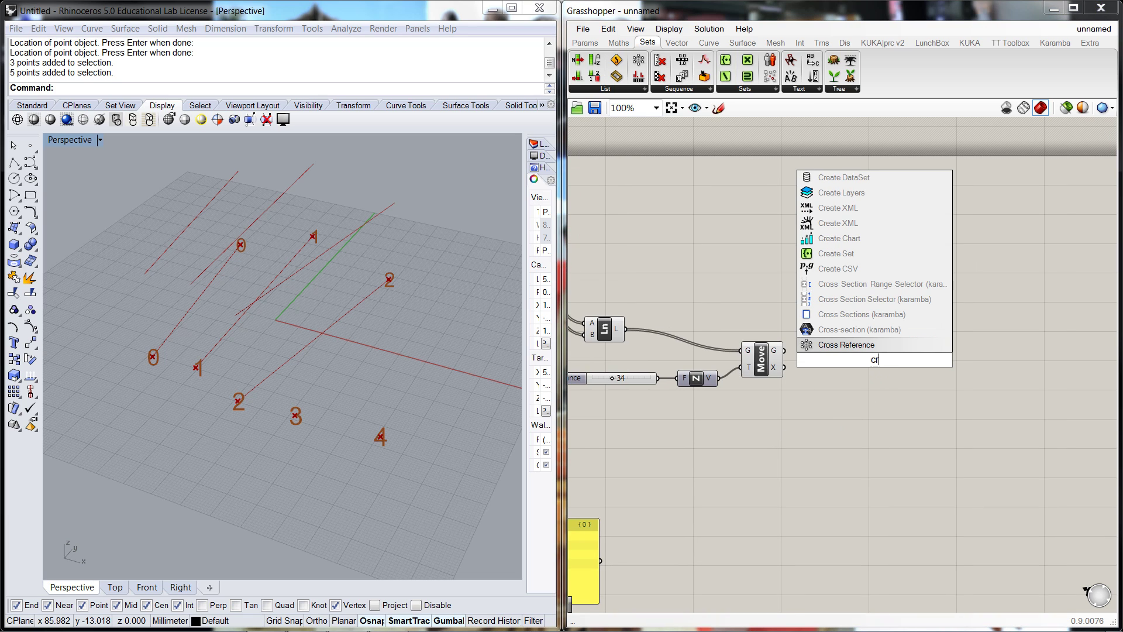
{"action": "key", "text": "BackSpace"}
{"action": "type", "text": "urv"}
{"action": "left_click", "coordinate": [825, 316]}
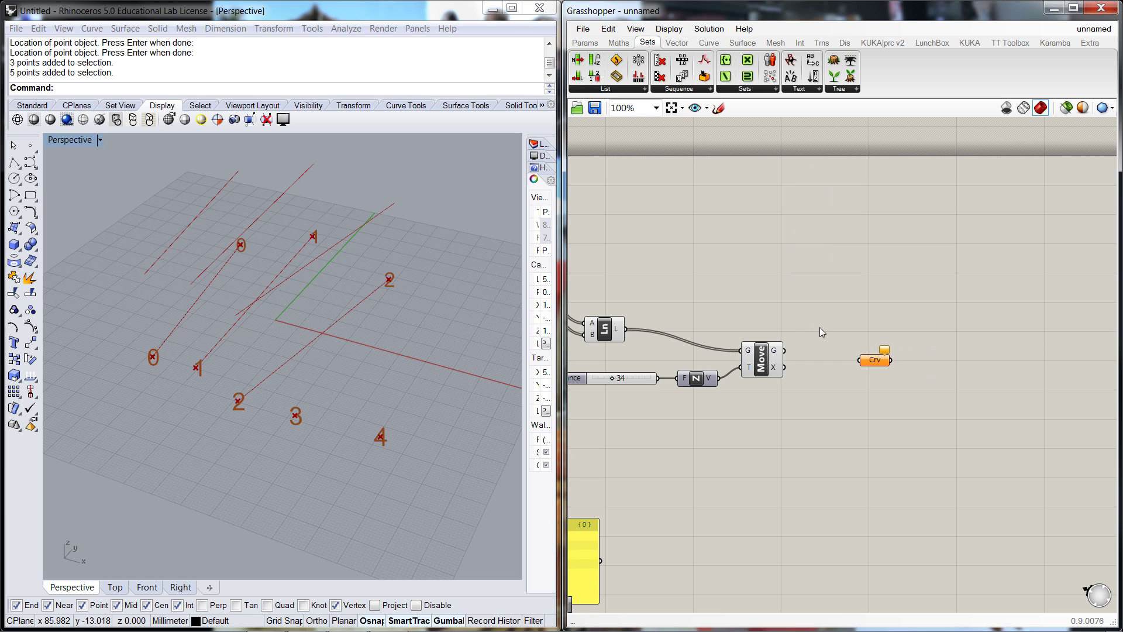
{"action": "left_click_drag", "start_coordinate": [868, 361], "coordinate": [857, 363]}
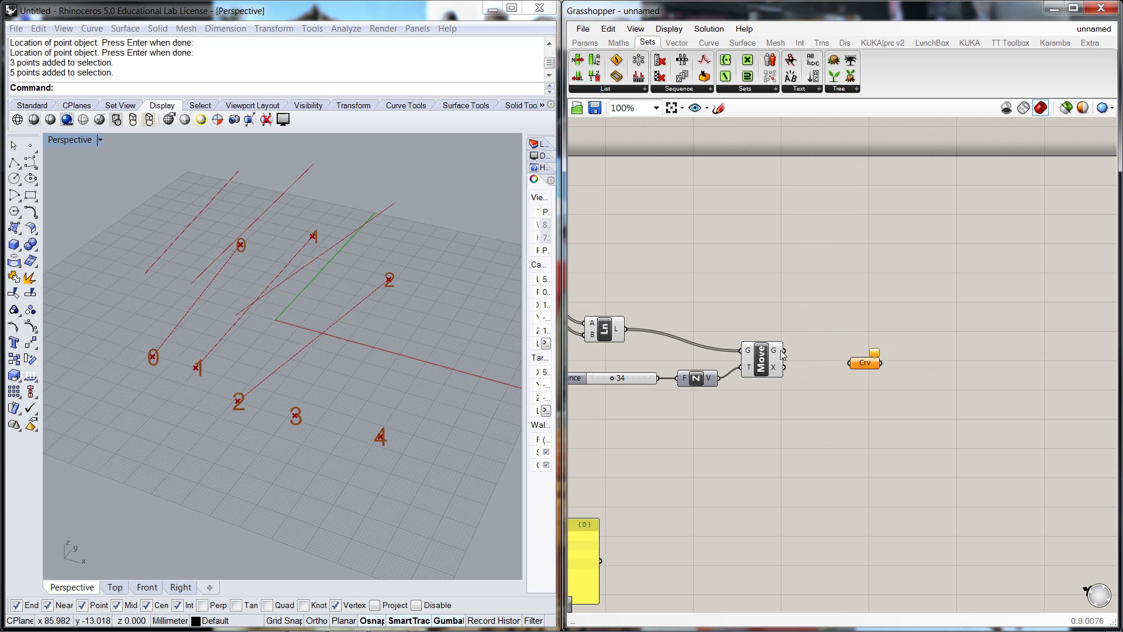
{"action": "left_click_drag", "start_coordinate": [784, 350], "coordinate": [865, 362]}
{"action": "left_click_drag", "start_coordinate": [859, 357], "coordinate": [857, 351]}
{"action": "left_click", "coordinate": [835, 296]}
Add an enlarged Panel above the Curve parameter listing its contents.
{"action": "scroll", "coordinate": [836, 301], "scroll_direction": "down", "scroll_amount": 3}
{"action": "scroll", "coordinate": [851, 375], "scroll_direction": "up", "scroll_amount": 4}
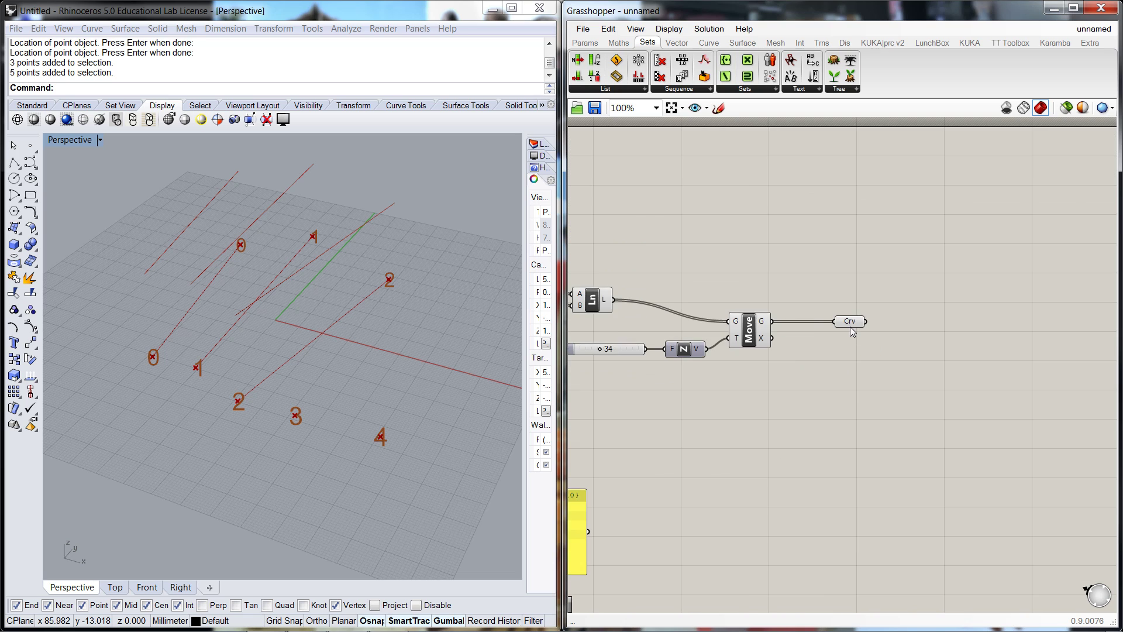
{"action": "double_click", "coordinate": [842, 277]}
{"action": "type", "text": "panel"}
{"action": "key", "text": "Return"}
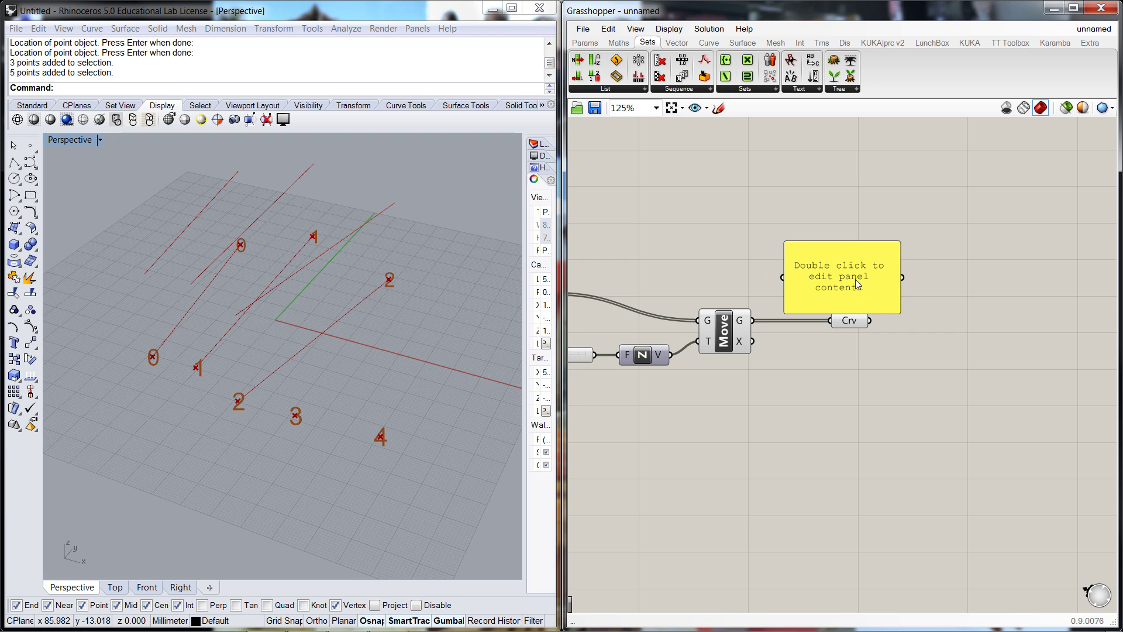
{"action": "left_click", "coordinate": [823, 296]}
{"action": "left_click_drag", "start_coordinate": [823, 296], "coordinate": [970, 248]}
{"action": "left_click_drag", "start_coordinate": [869, 320], "coordinate": [931, 229]}
{"action": "left_click_drag", "start_coordinate": [984, 201], "coordinate": [974, 179]}
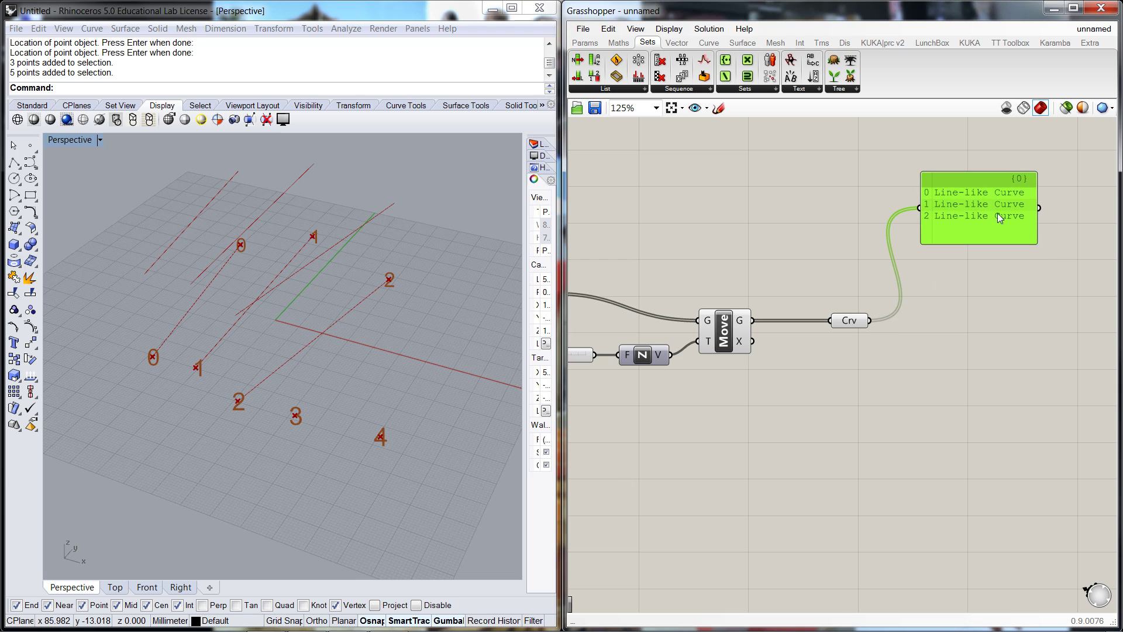
{"action": "left_click_drag", "start_coordinate": [1033, 244], "coordinate": [1090, 290]}
{"action": "left_click", "coordinate": [1057, 351]}
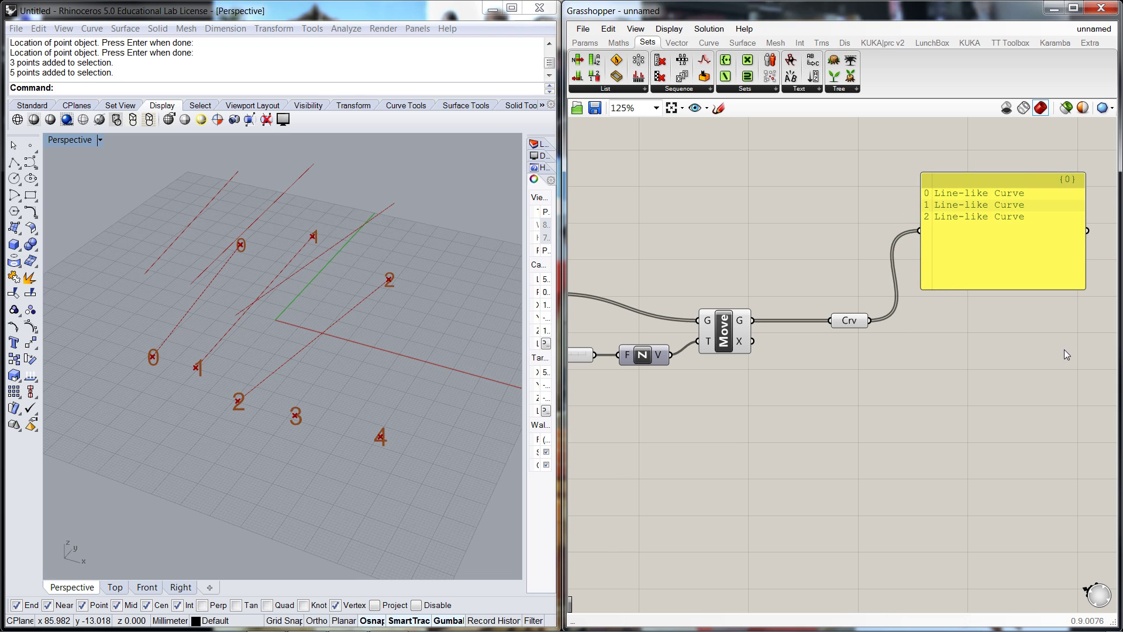
Feed both the original Ln lines and Move's copies into the Curve parameter.
{"action": "scroll", "coordinate": [963, 367], "scroll_direction": "down", "scroll_amount": 3}
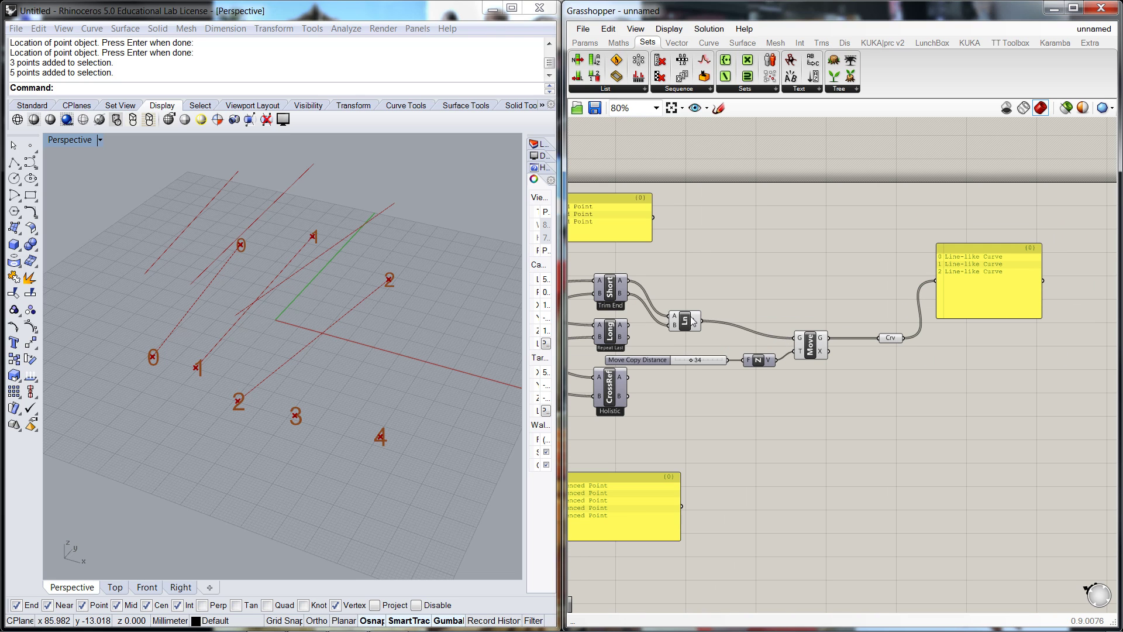
{"action": "left_click_drag", "start_coordinate": [813, 343], "coordinate": [811, 352]}
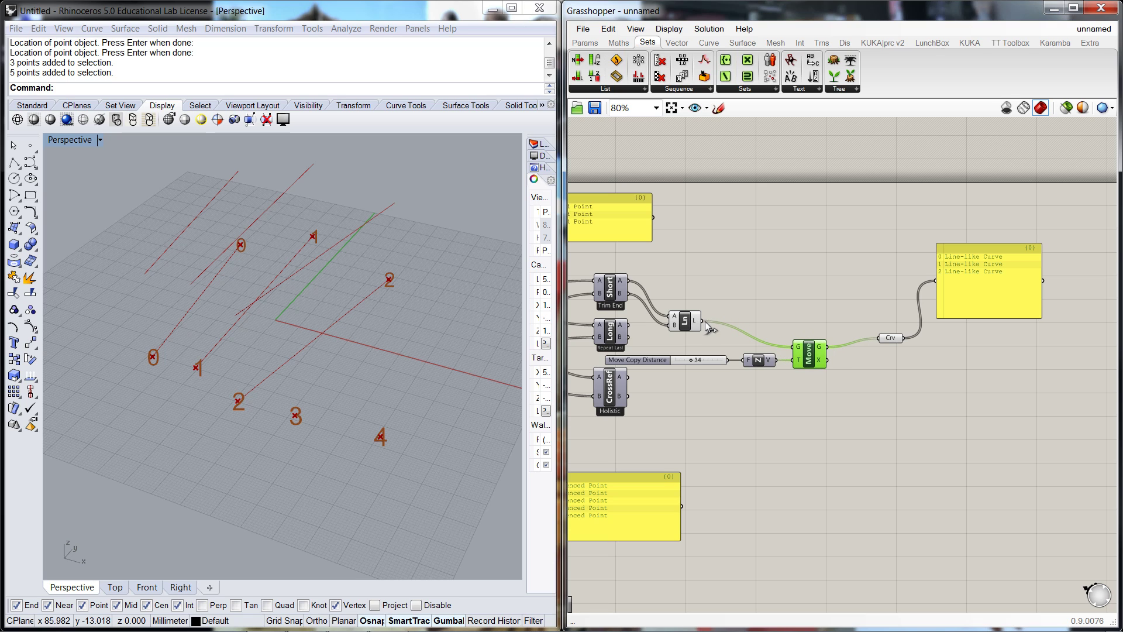
{"action": "left_click_drag", "start_coordinate": [704, 320], "coordinate": [879, 338], "text": "shift"}
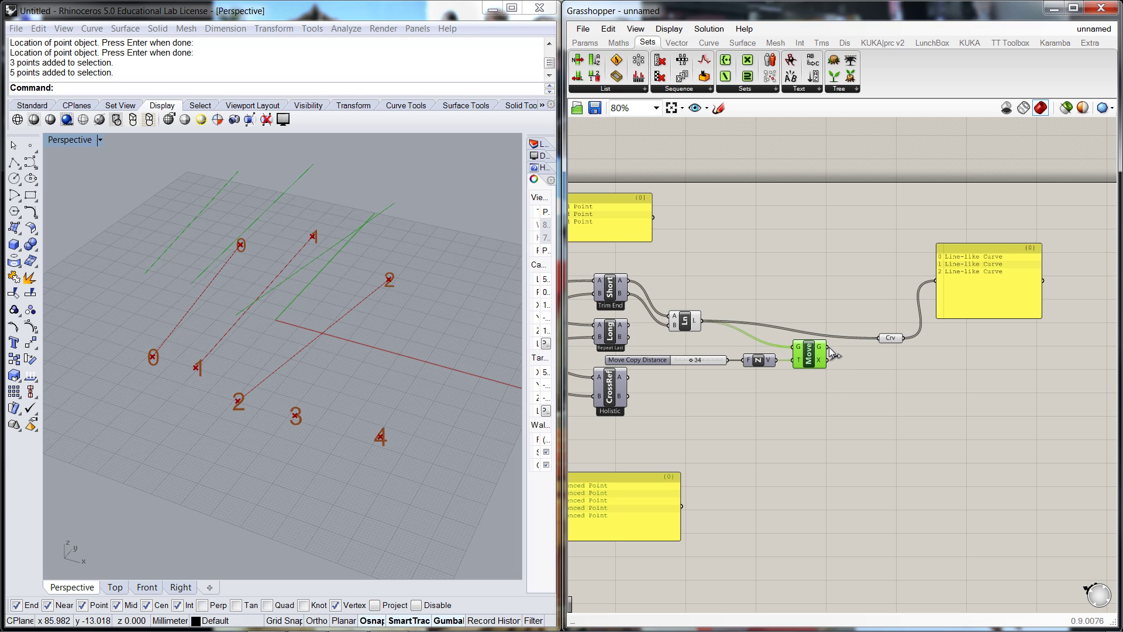
{"action": "left_click_drag", "start_coordinate": [829, 347], "coordinate": [879, 339], "text": "shift"}
{"action": "left_click", "coordinate": [872, 370]}
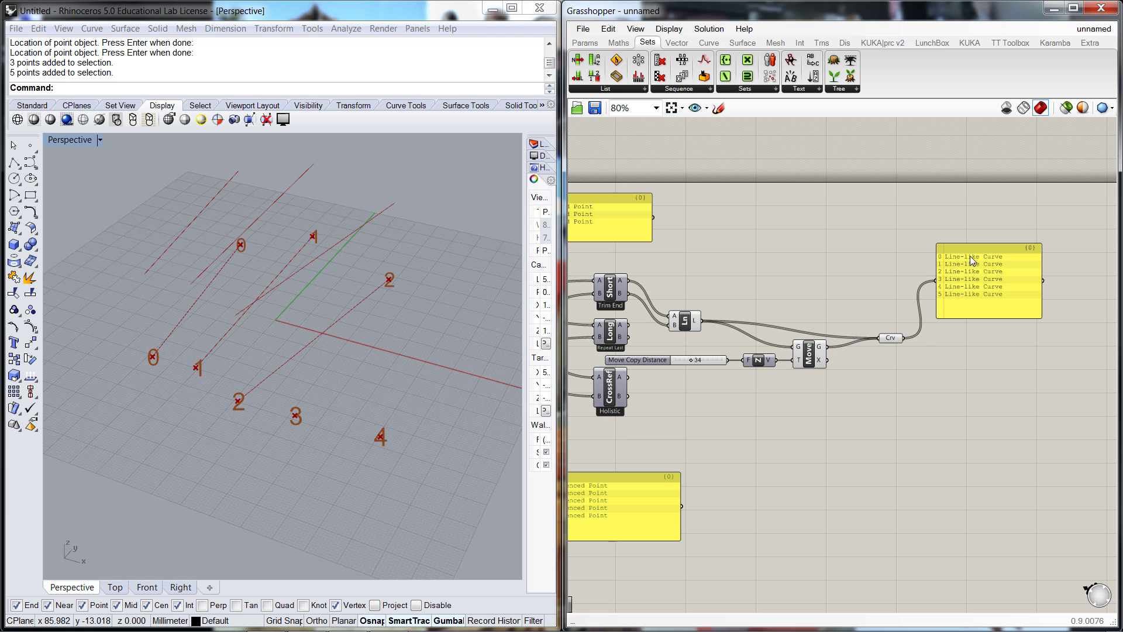
{"action": "left_click_drag", "start_coordinate": [974, 250], "coordinate": [975, 273]}
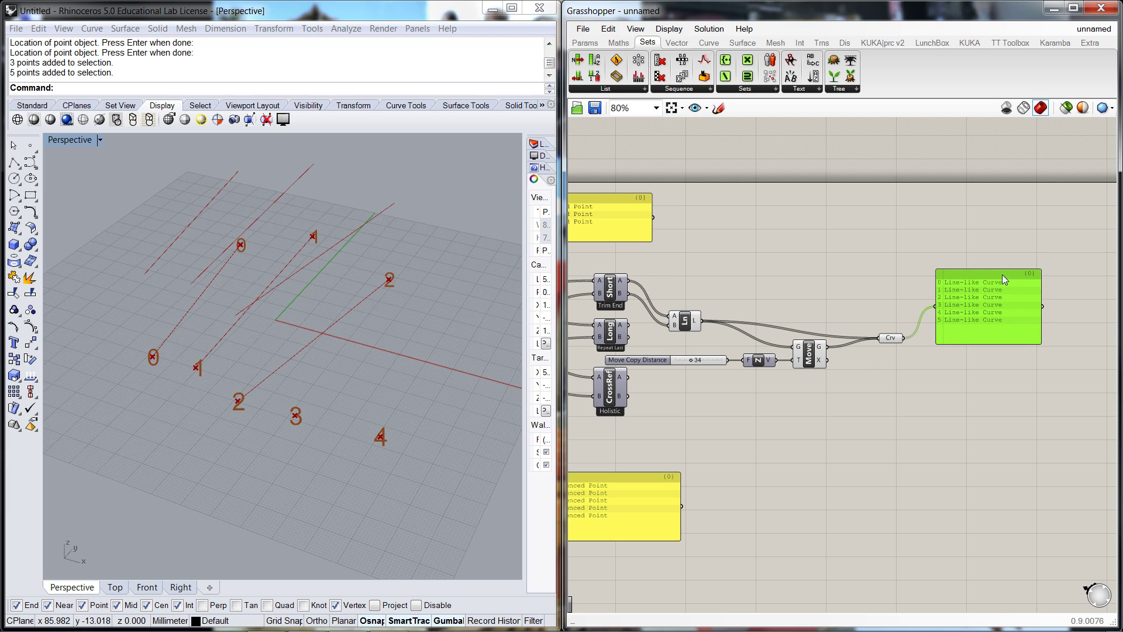
Add a Loft component and wire the Crv parameter's six curves into its C input.
{"action": "double_click", "coordinate": [987, 405]}
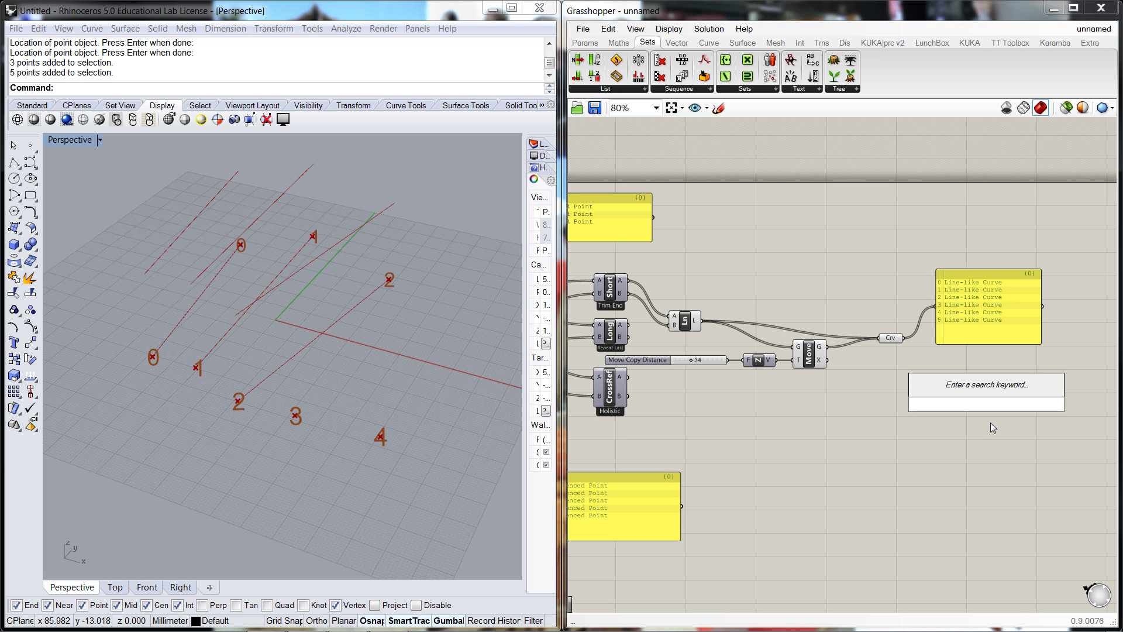
{"action": "type", "text": "loft"}
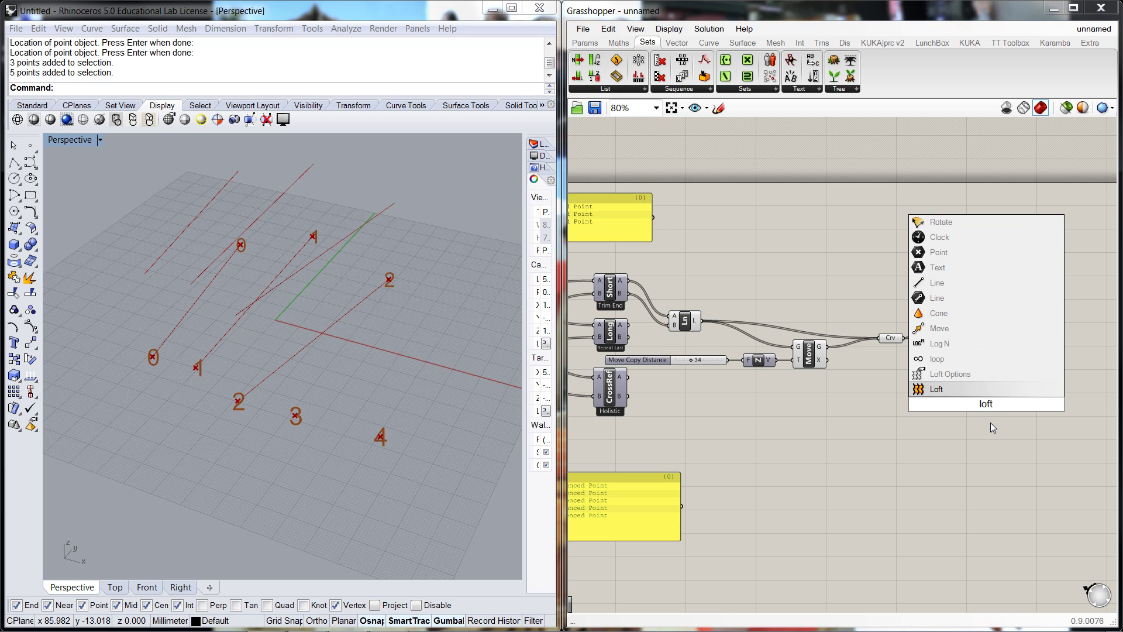
{"action": "key", "text": "Return"}
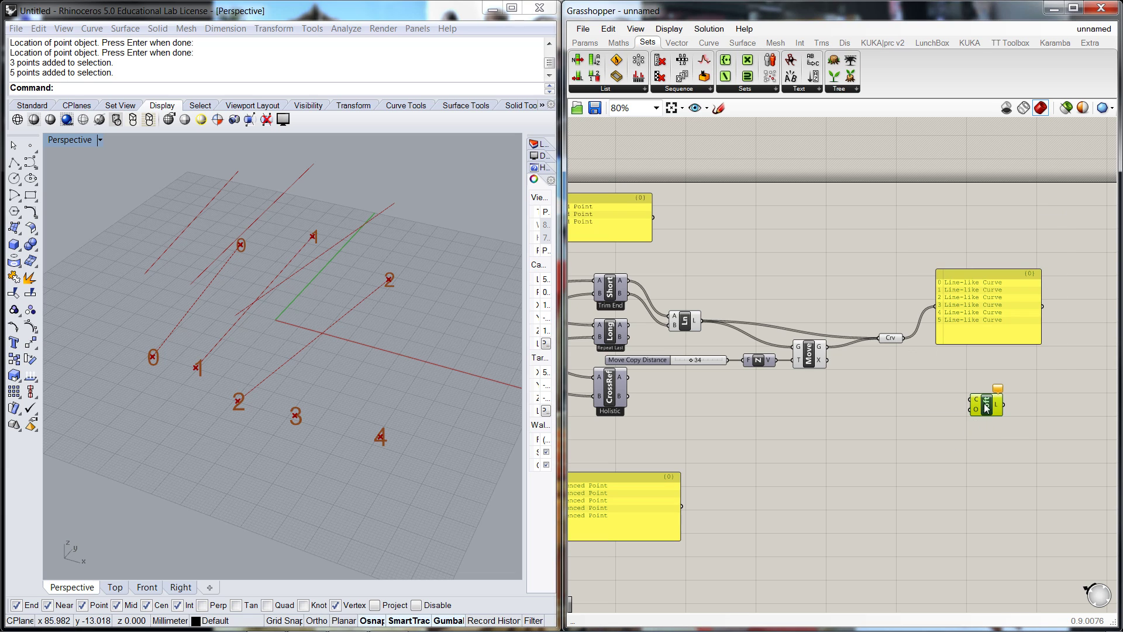
{"action": "left_click_drag", "start_coordinate": [987, 405], "coordinate": [964, 382]}
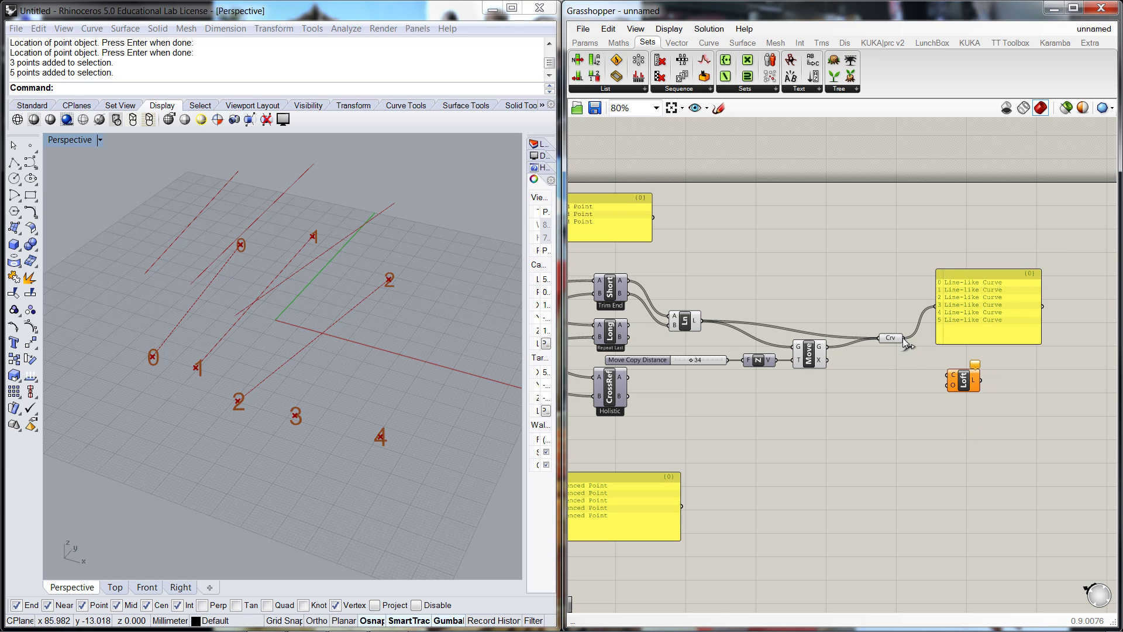
{"action": "left_click_drag", "start_coordinate": [903, 338], "coordinate": [948, 375]}
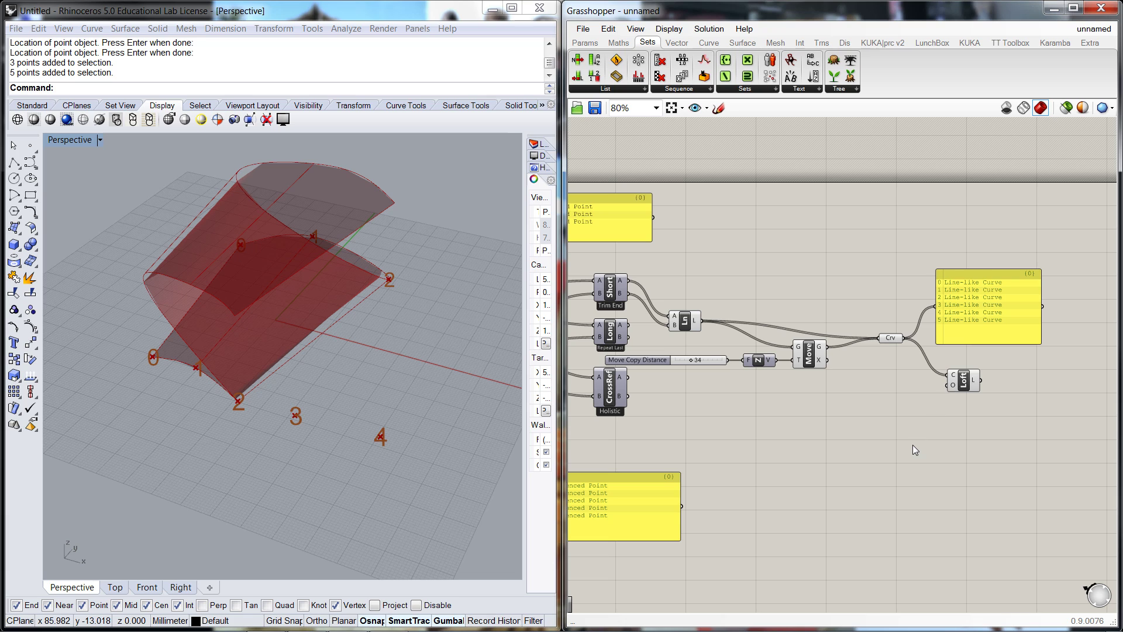
{"action": "left_click_drag", "start_coordinate": [978, 273], "coordinate": [989, 261]}
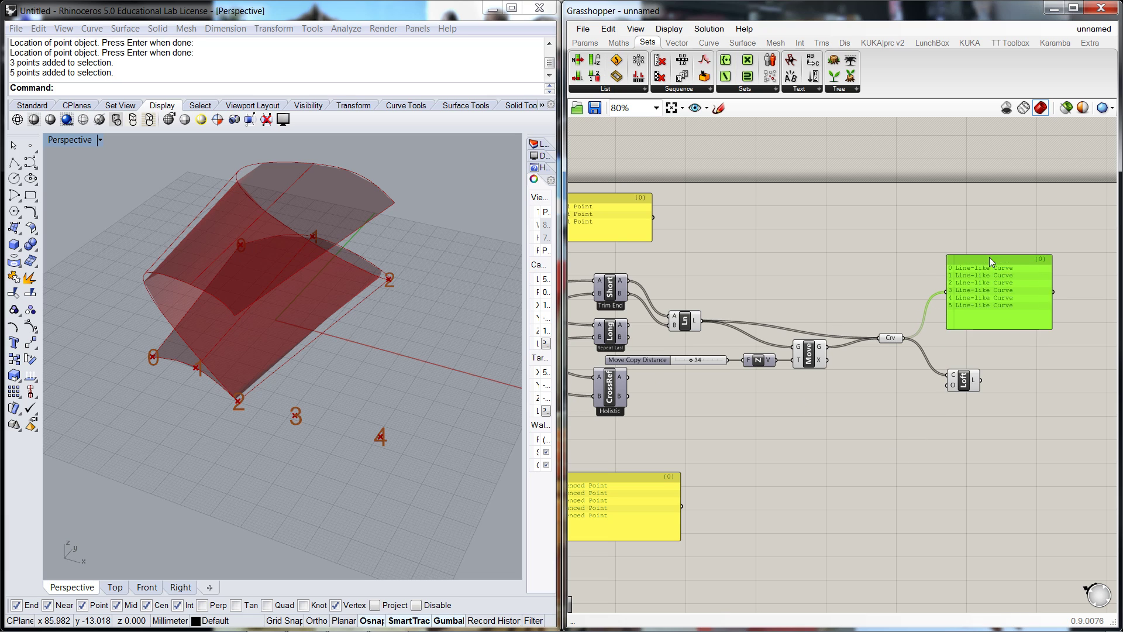
{"action": "left_click_drag", "start_coordinate": [960, 381], "coordinate": [960, 360]}
{"action": "left_click", "coordinate": [928, 410]}
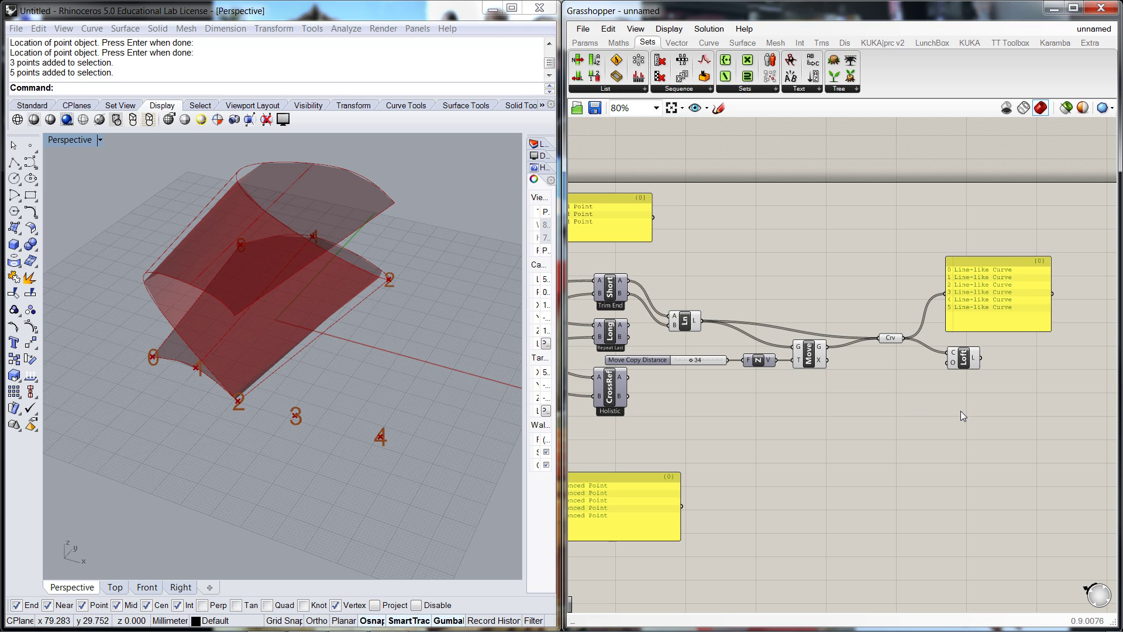
{"action": "left_click_drag", "start_coordinate": [889, 336], "coordinate": [884, 324]}
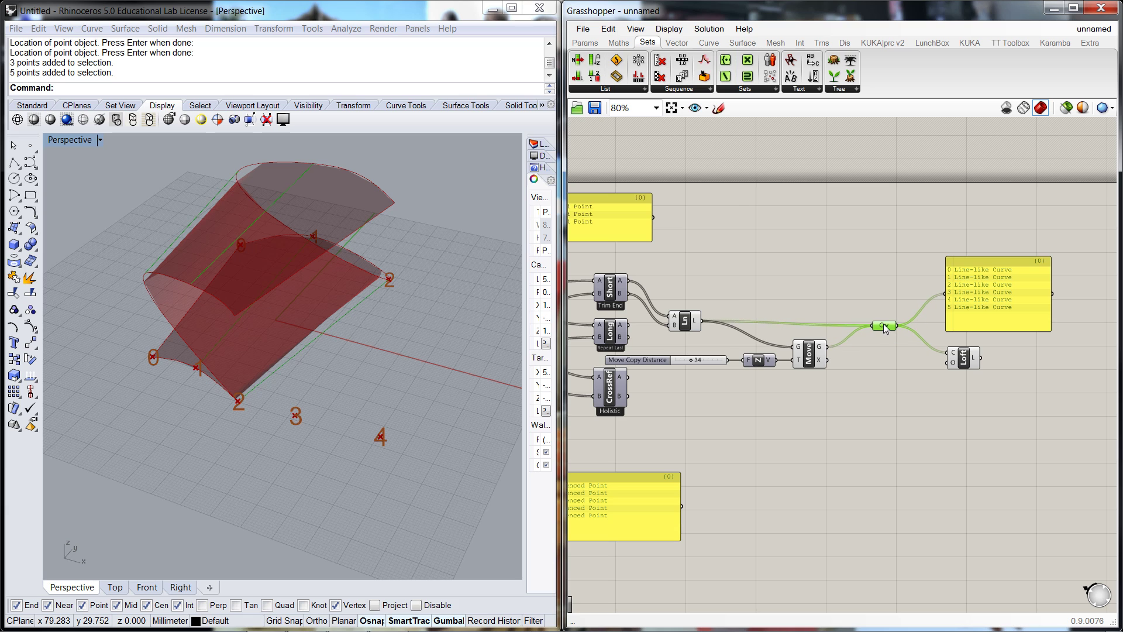
{"action": "left_click", "coordinate": [889, 369]}
{"action": "scroll", "coordinate": [889, 368], "scroll_direction": "down", "scroll_amount": 1}
{"action": "right_click_drag", "start_coordinate": [888, 376], "coordinate": [976, 353]}
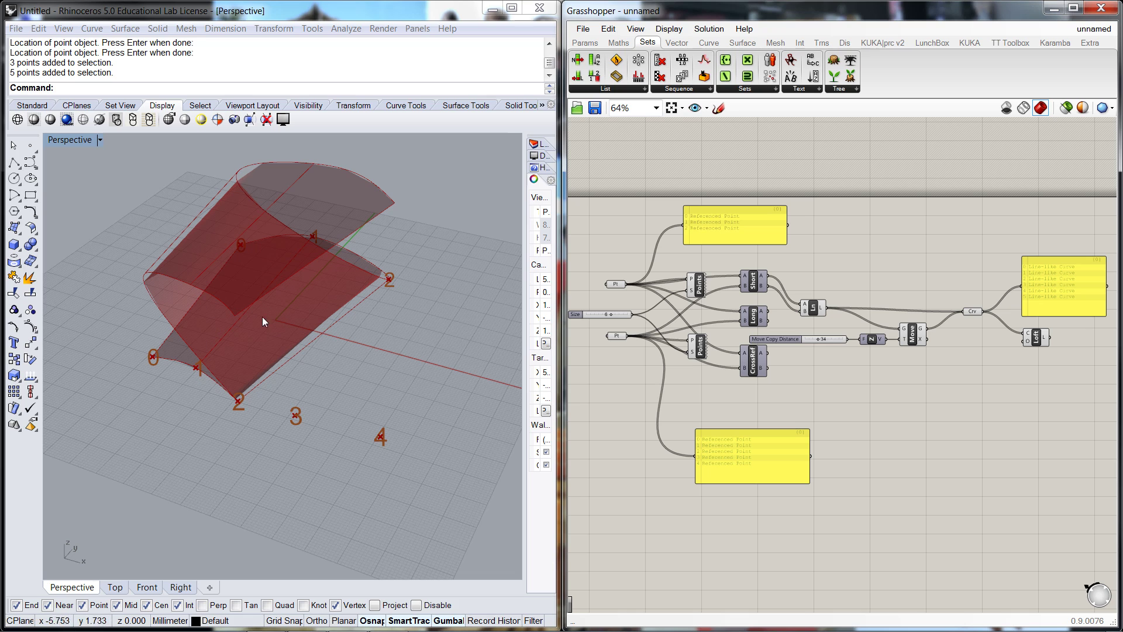
Disconnect the Crv parameter from Loft's C input so no lofted surface remains.
{"action": "right_click", "coordinate": [1033, 338]}
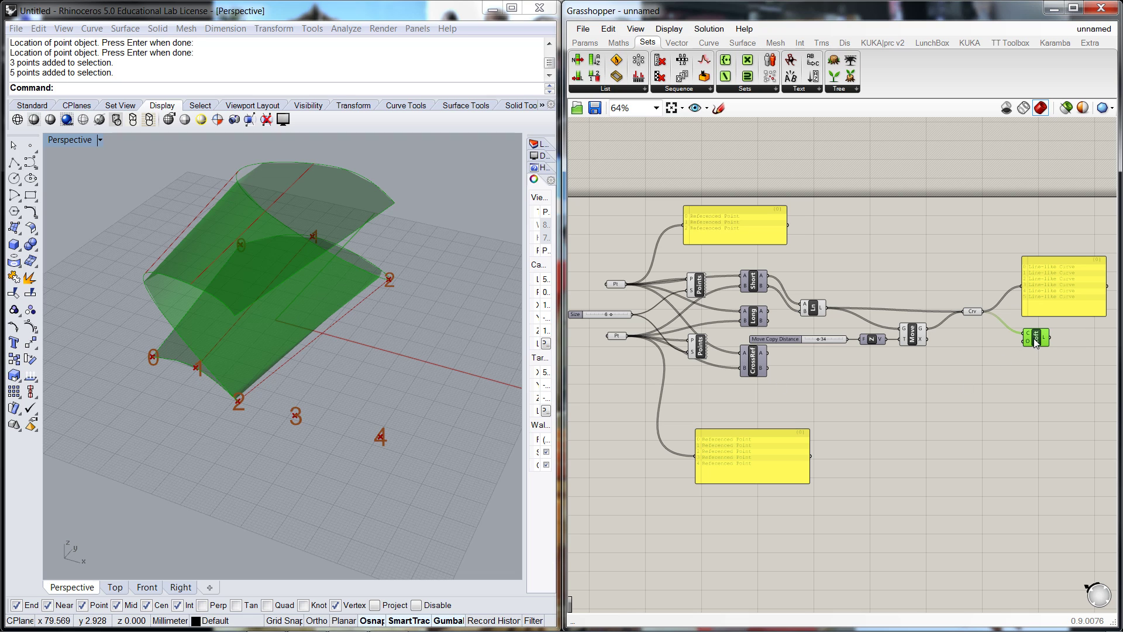
{"action": "left_click", "coordinate": [1015, 319]}
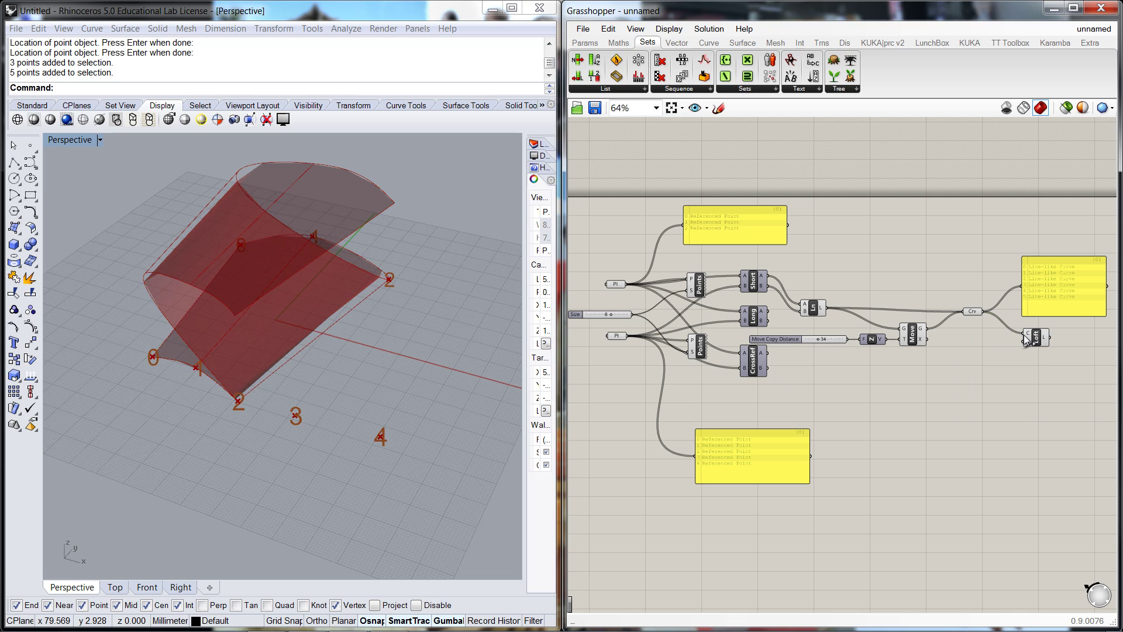
{"action": "scroll", "coordinate": [1025, 330], "scroll_direction": "up", "scroll_amount": 4}
{"action": "right_click", "coordinate": [1032, 338]}
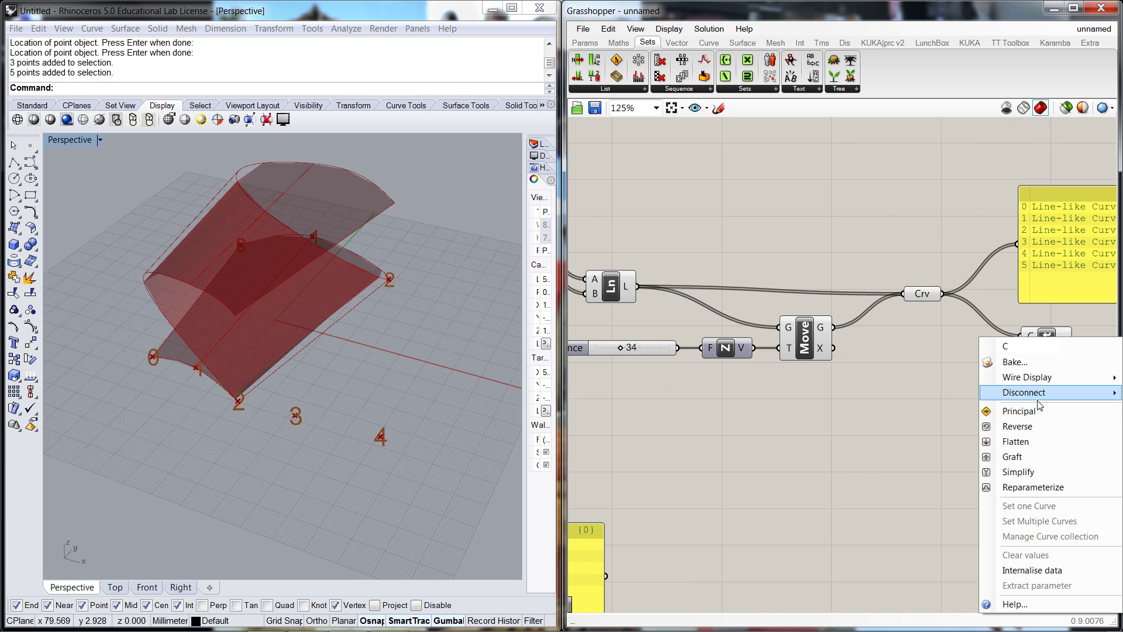
{"action": "mouse_move", "coordinate": [1024, 392]}
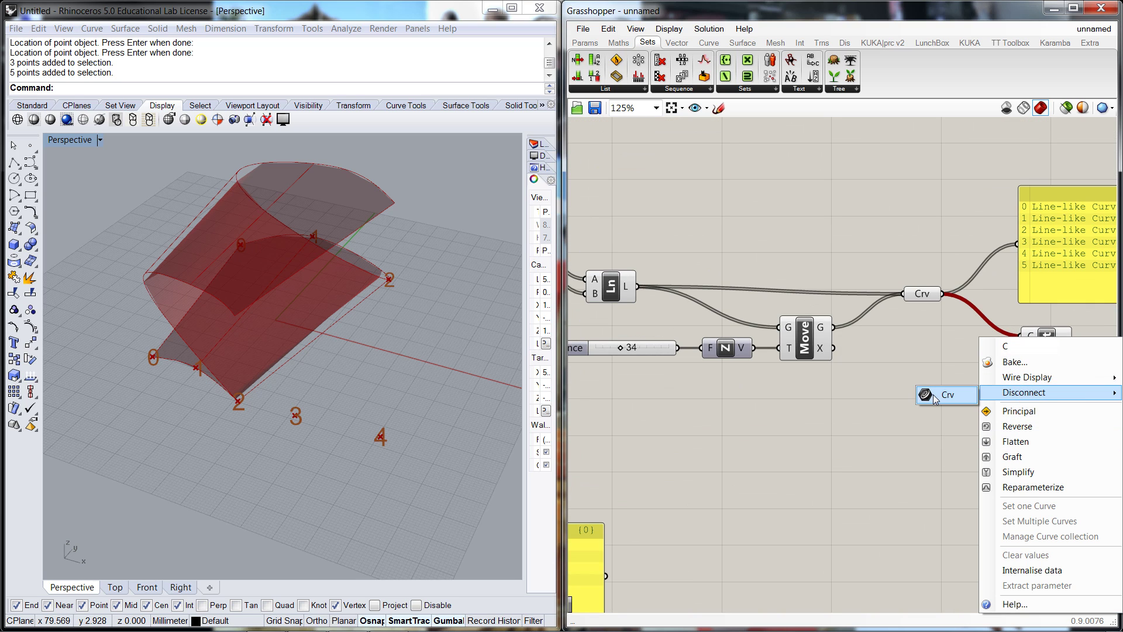
{"action": "left_click", "coordinate": [936, 395]}
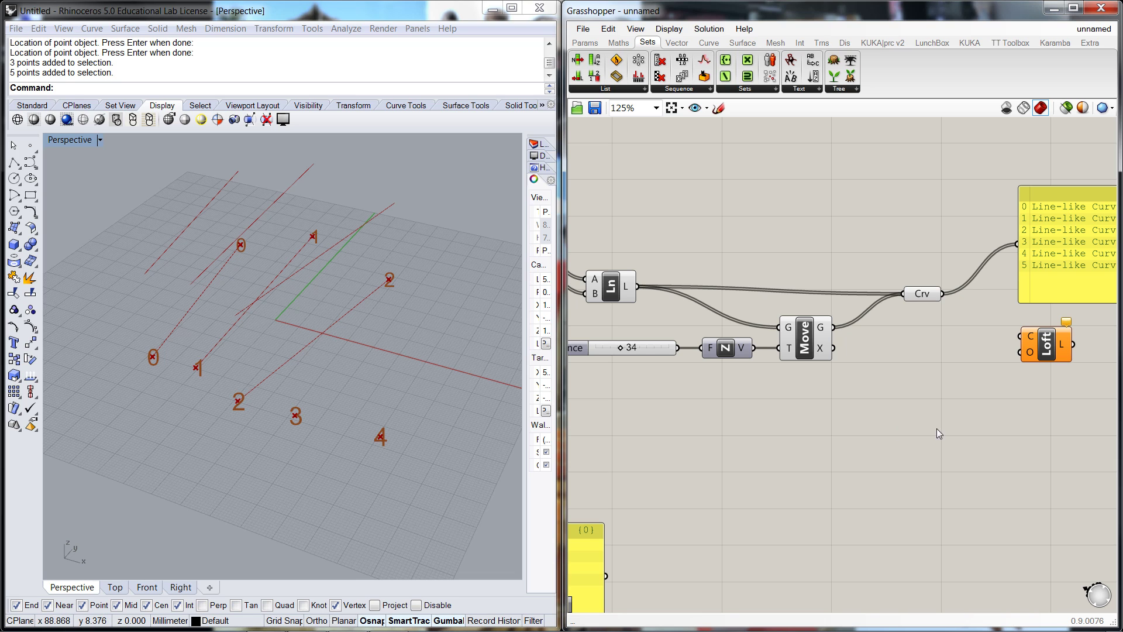
{"action": "scroll", "coordinate": [939, 387], "scroll_direction": "down", "scroll_amount": 3}
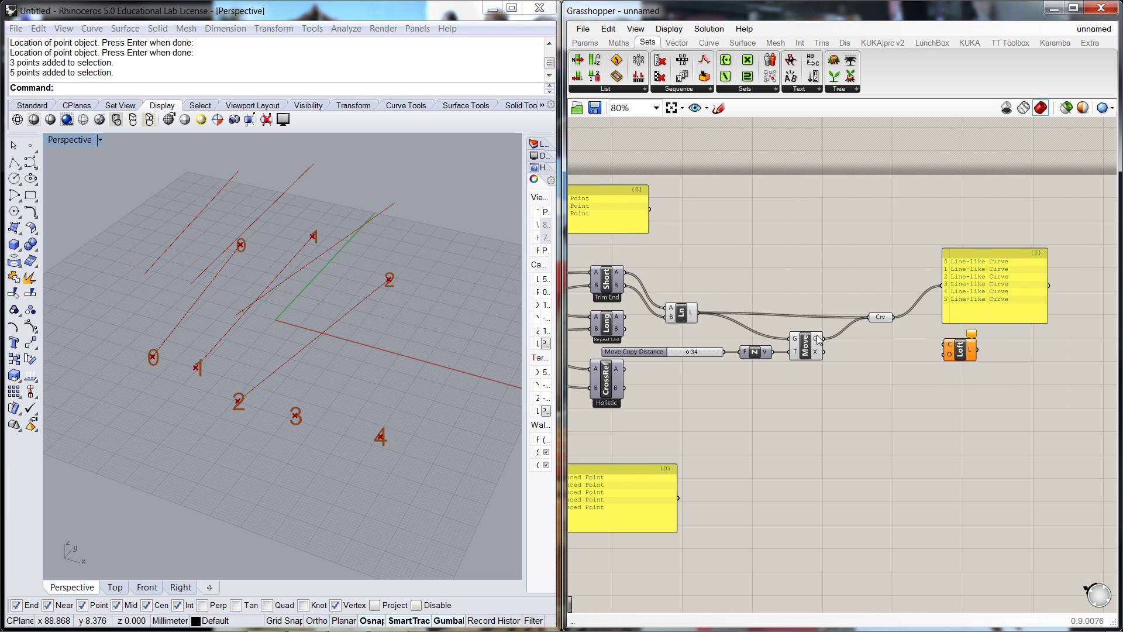